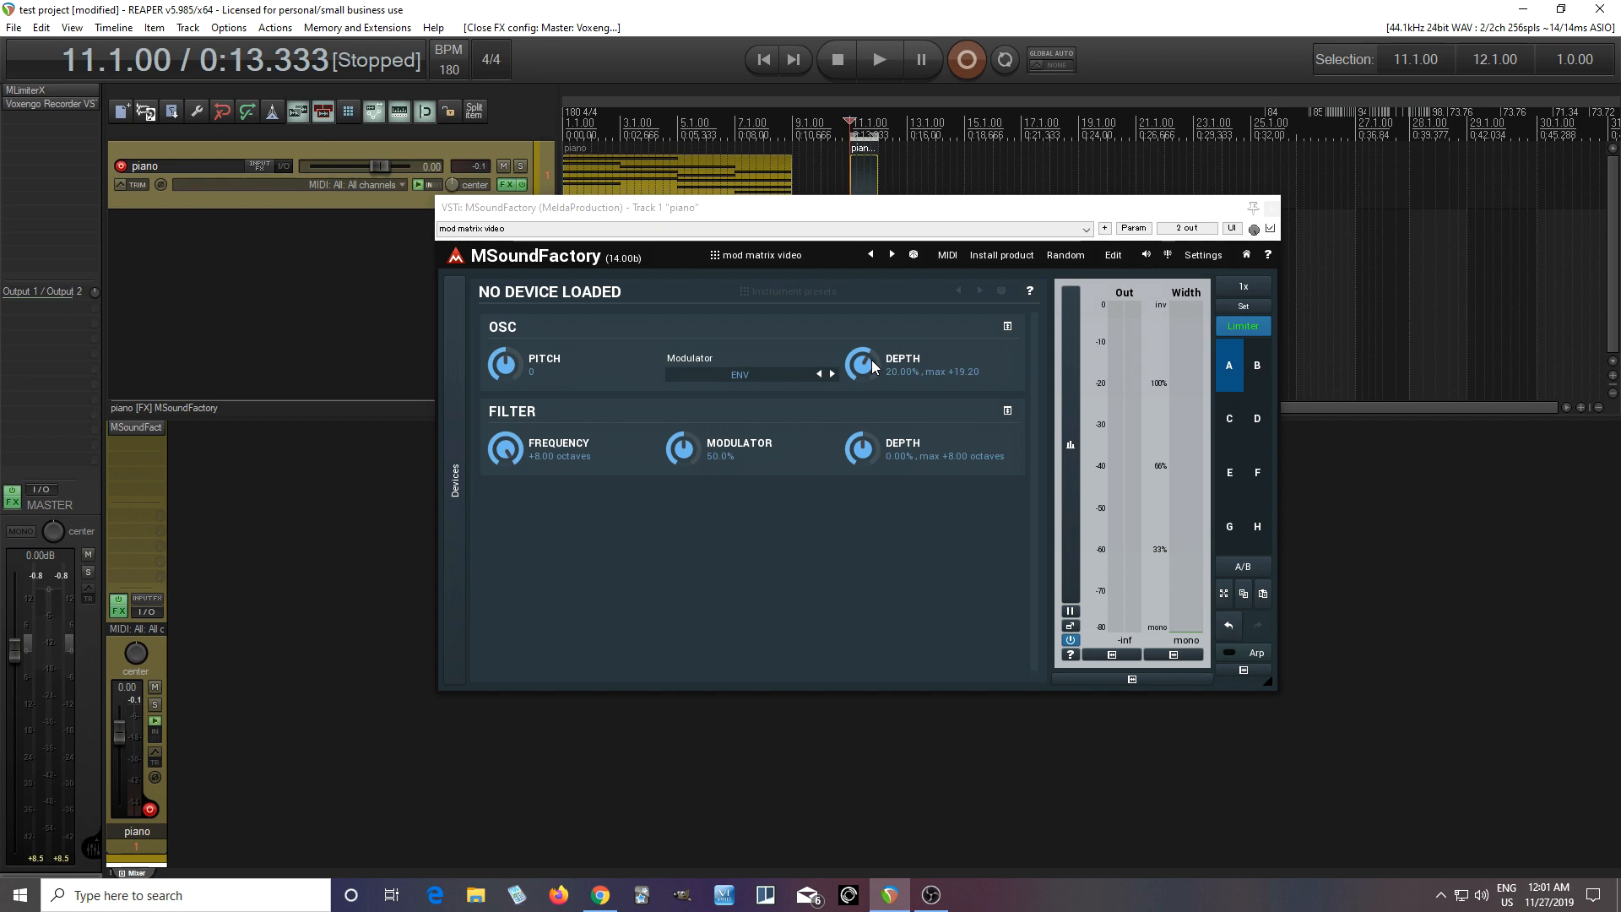
Try lower and higher depths for the OSC modulation and settle on 19.20%
left_click_drag(871, 359, 871, 396)
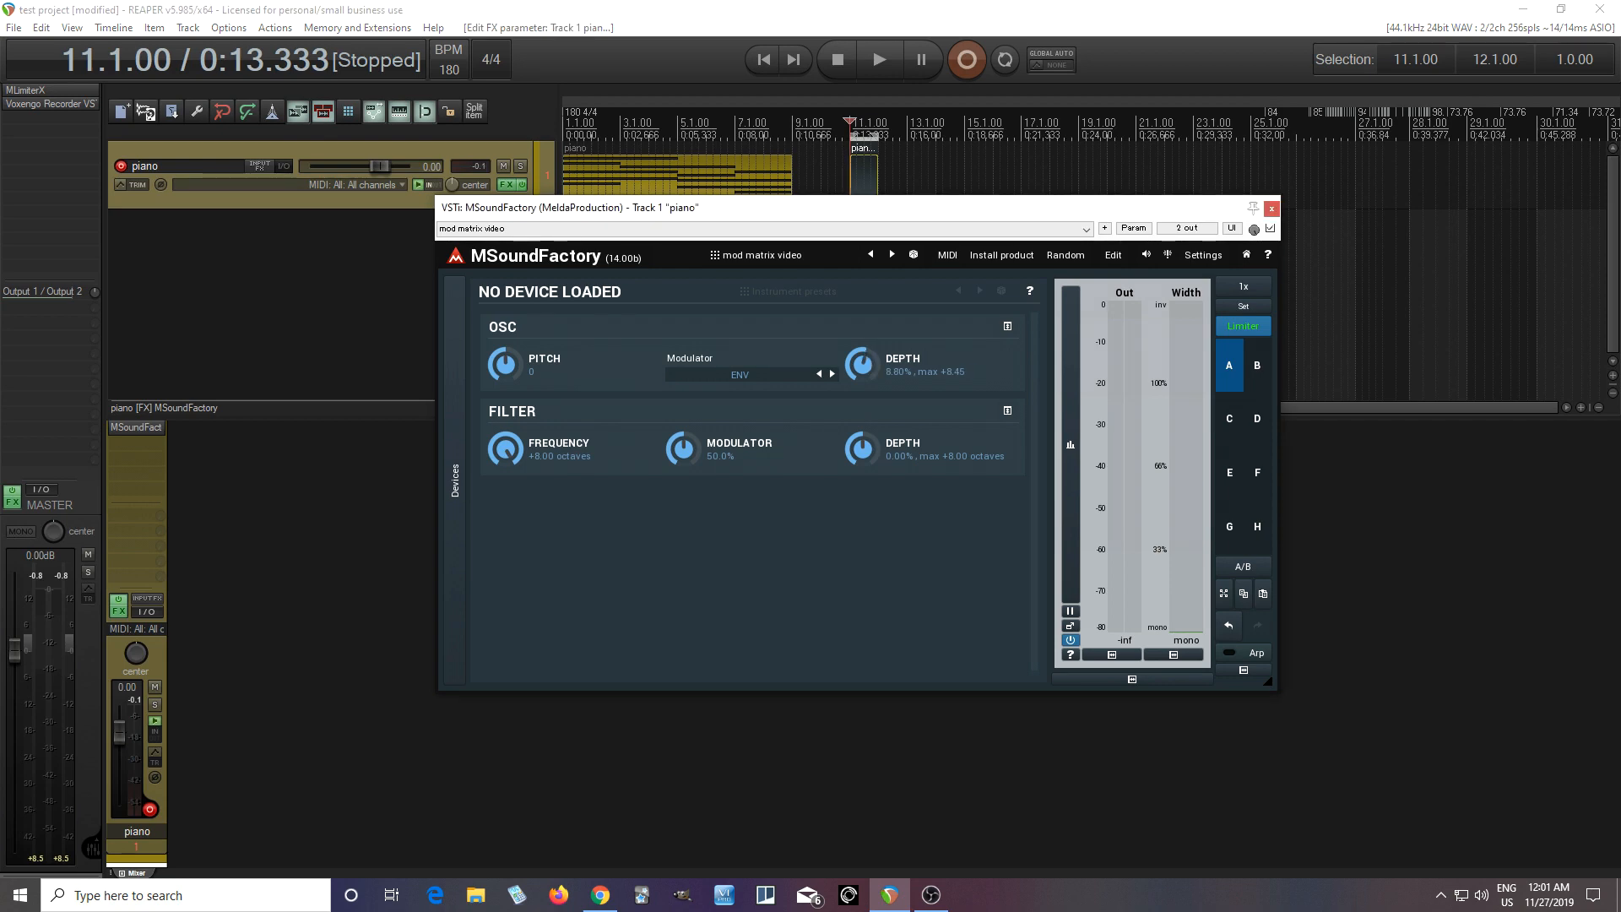
left_click_drag(872, 359, 871, 270)
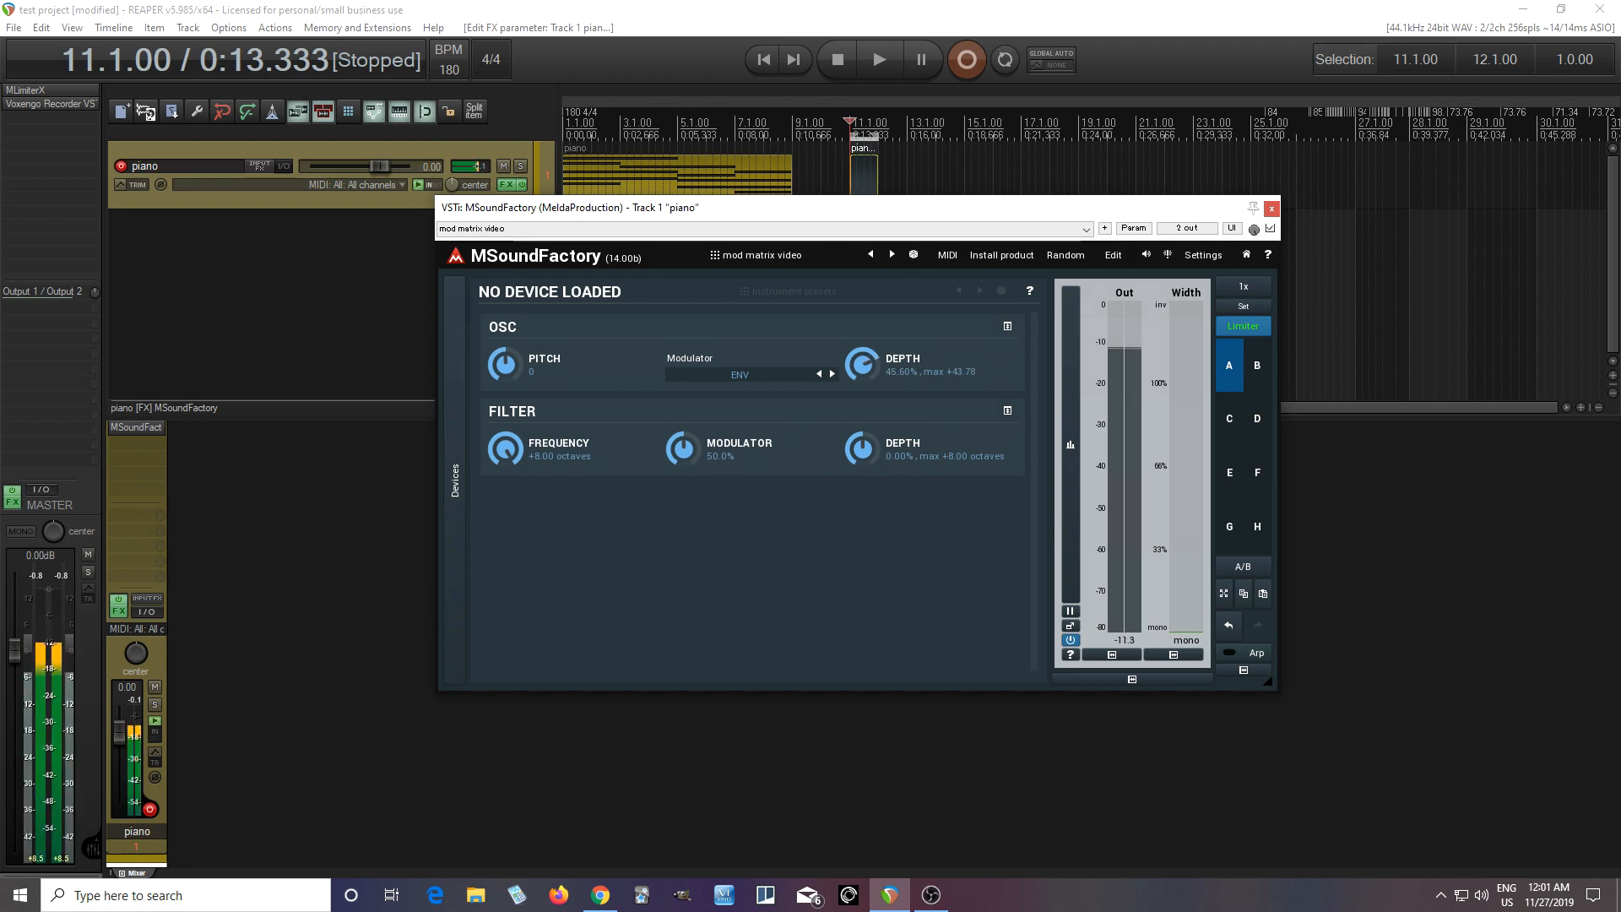
left_click_drag(871, 270, 871, 336)
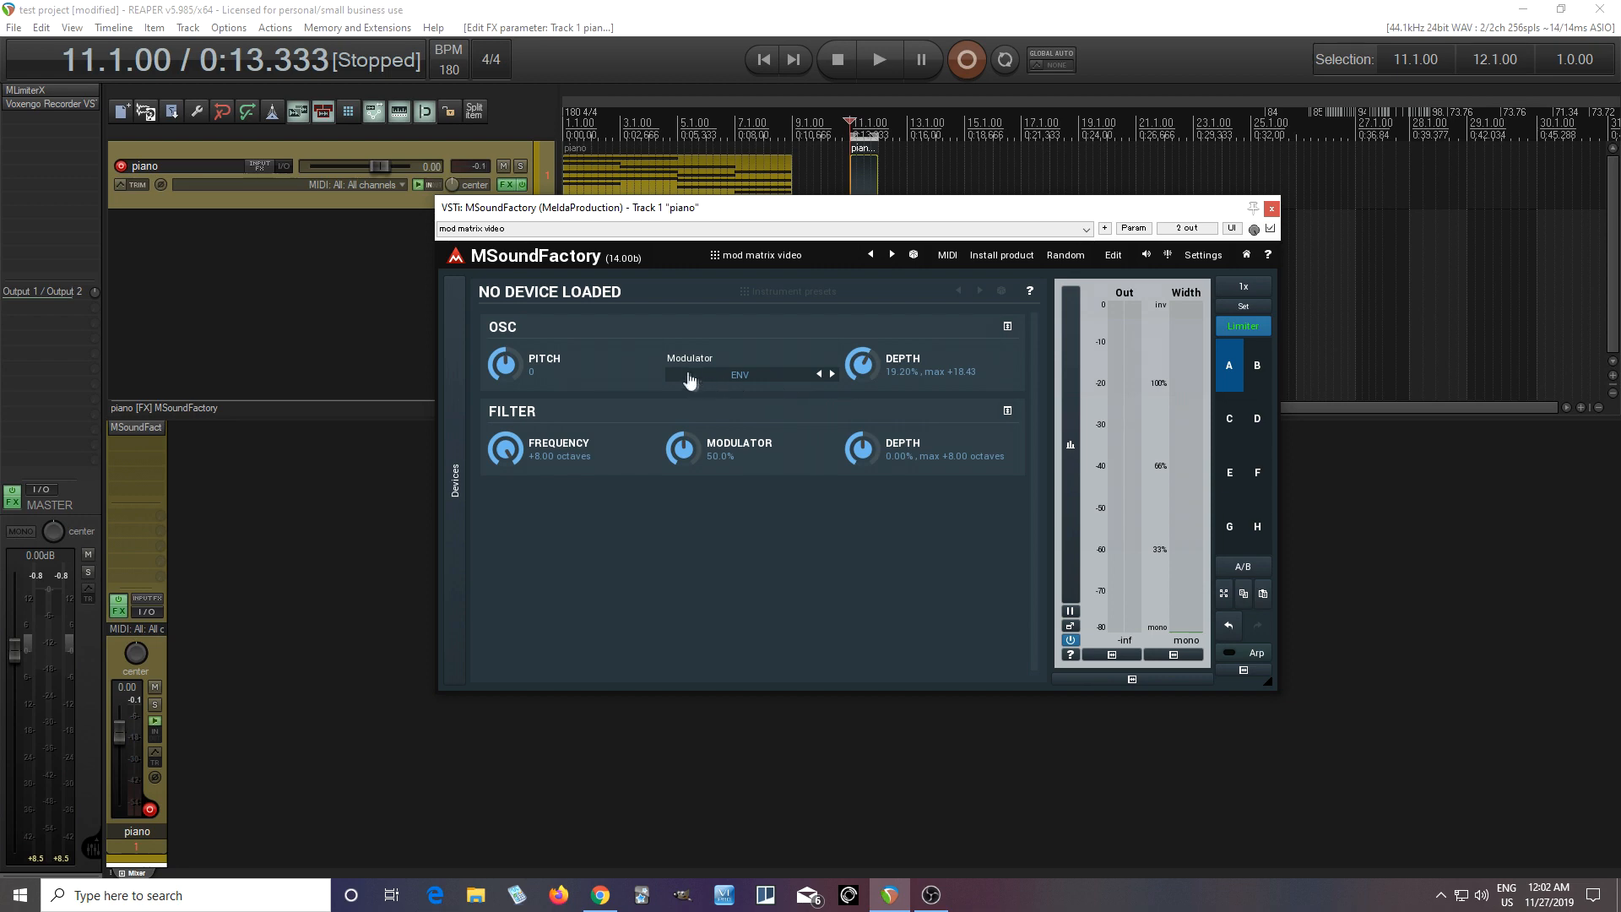
Try LFO and RND as the OSC modulator, and finish with Controller 1 selected
left_click(734, 377)
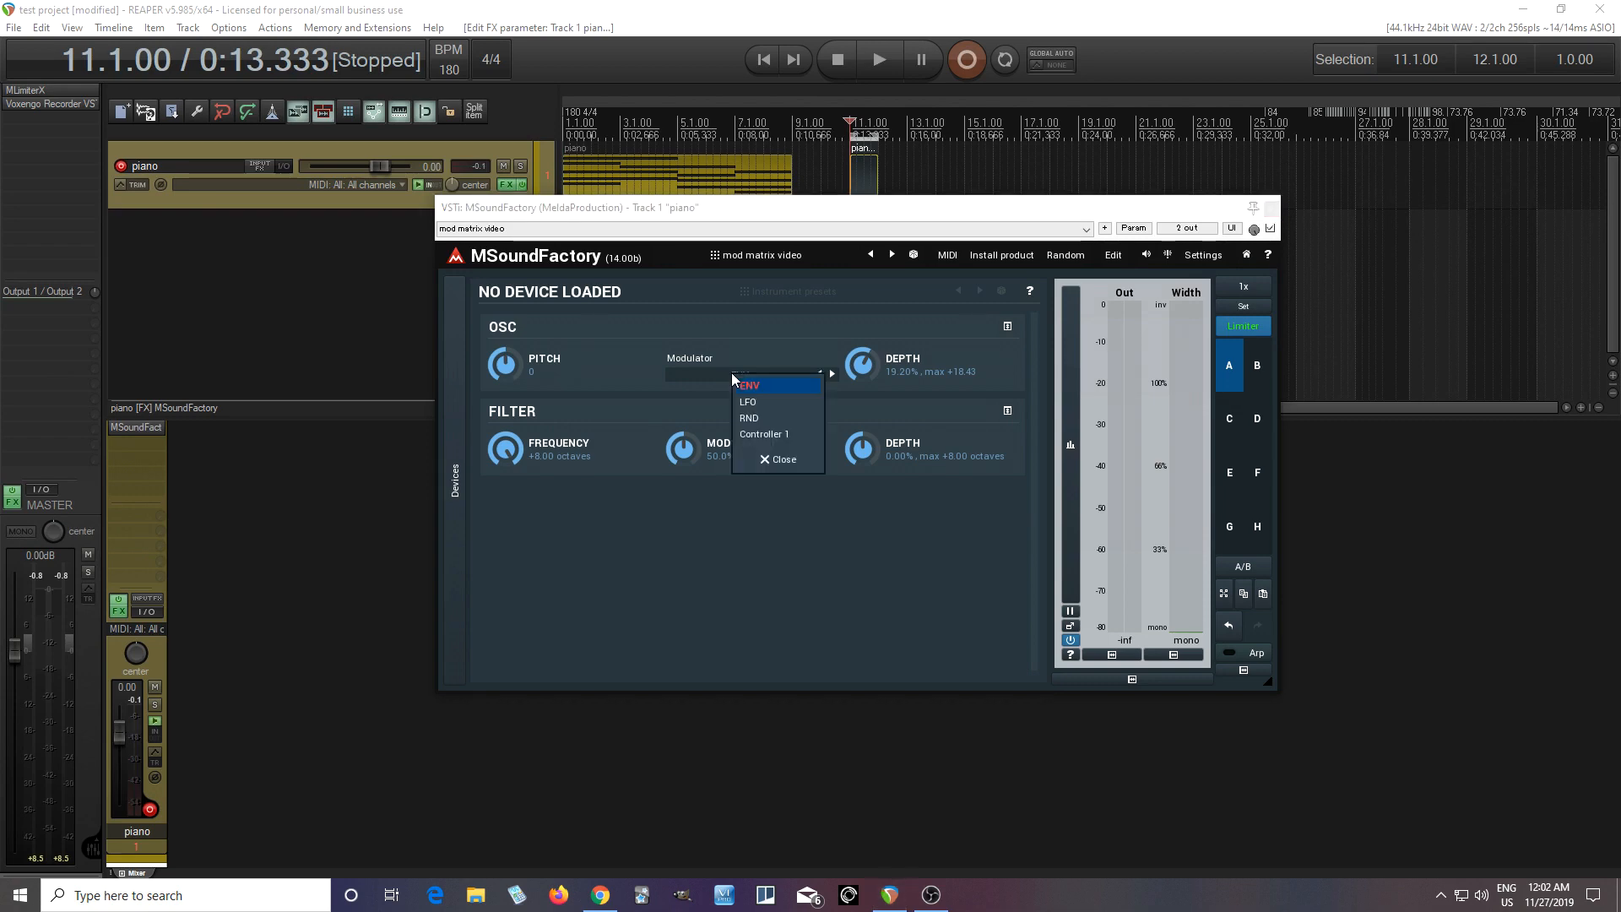
left_click(762, 401)
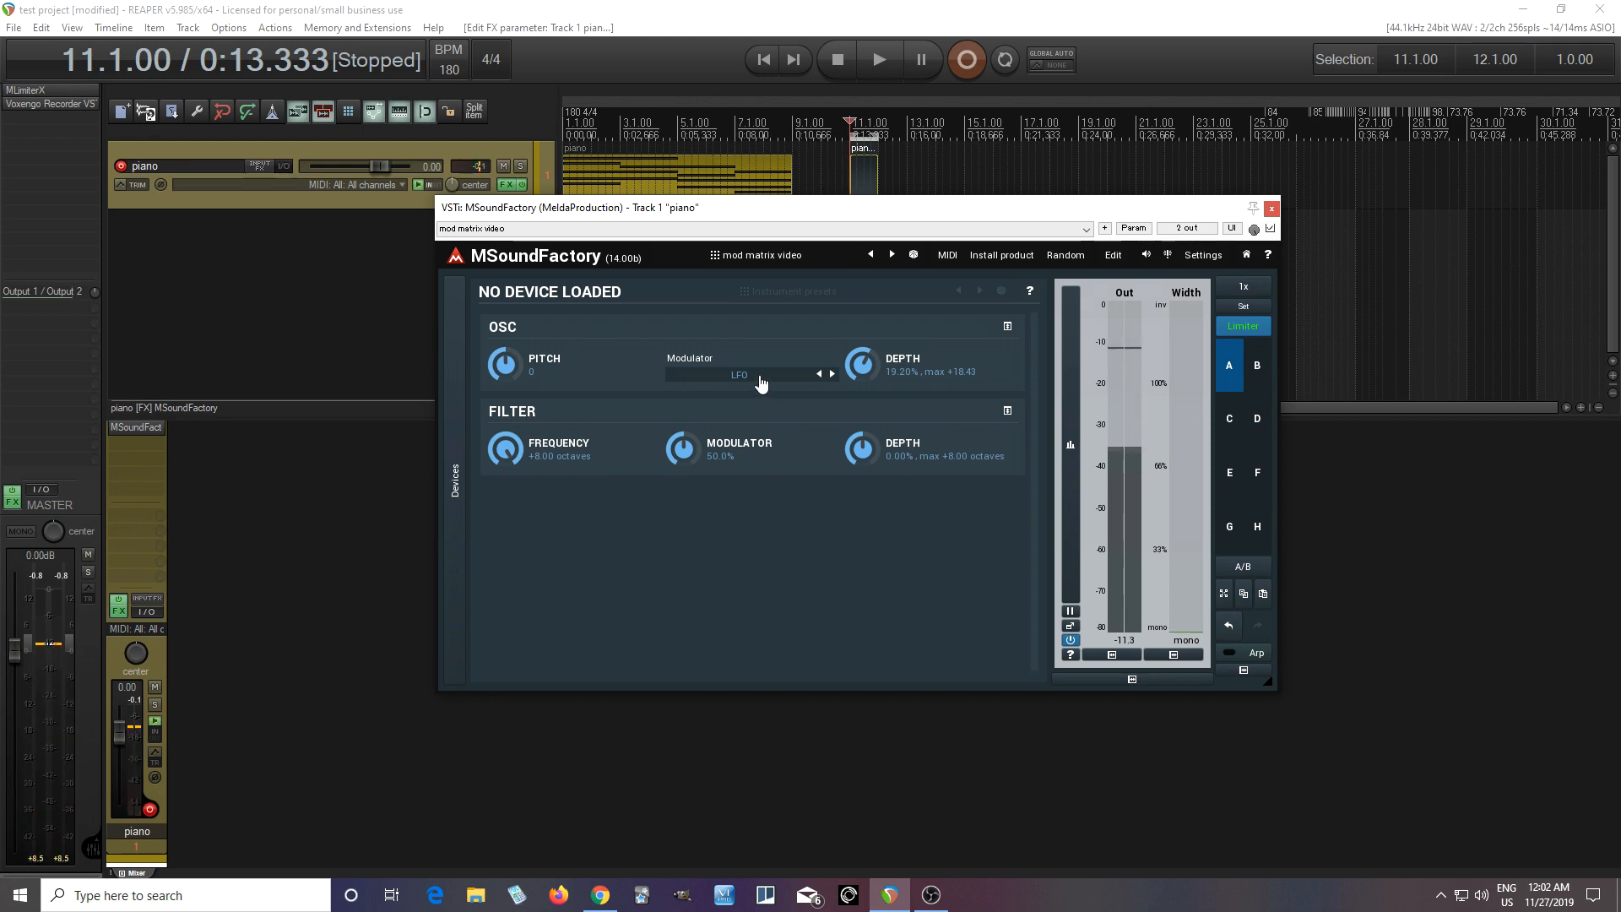
left_click(760, 376)
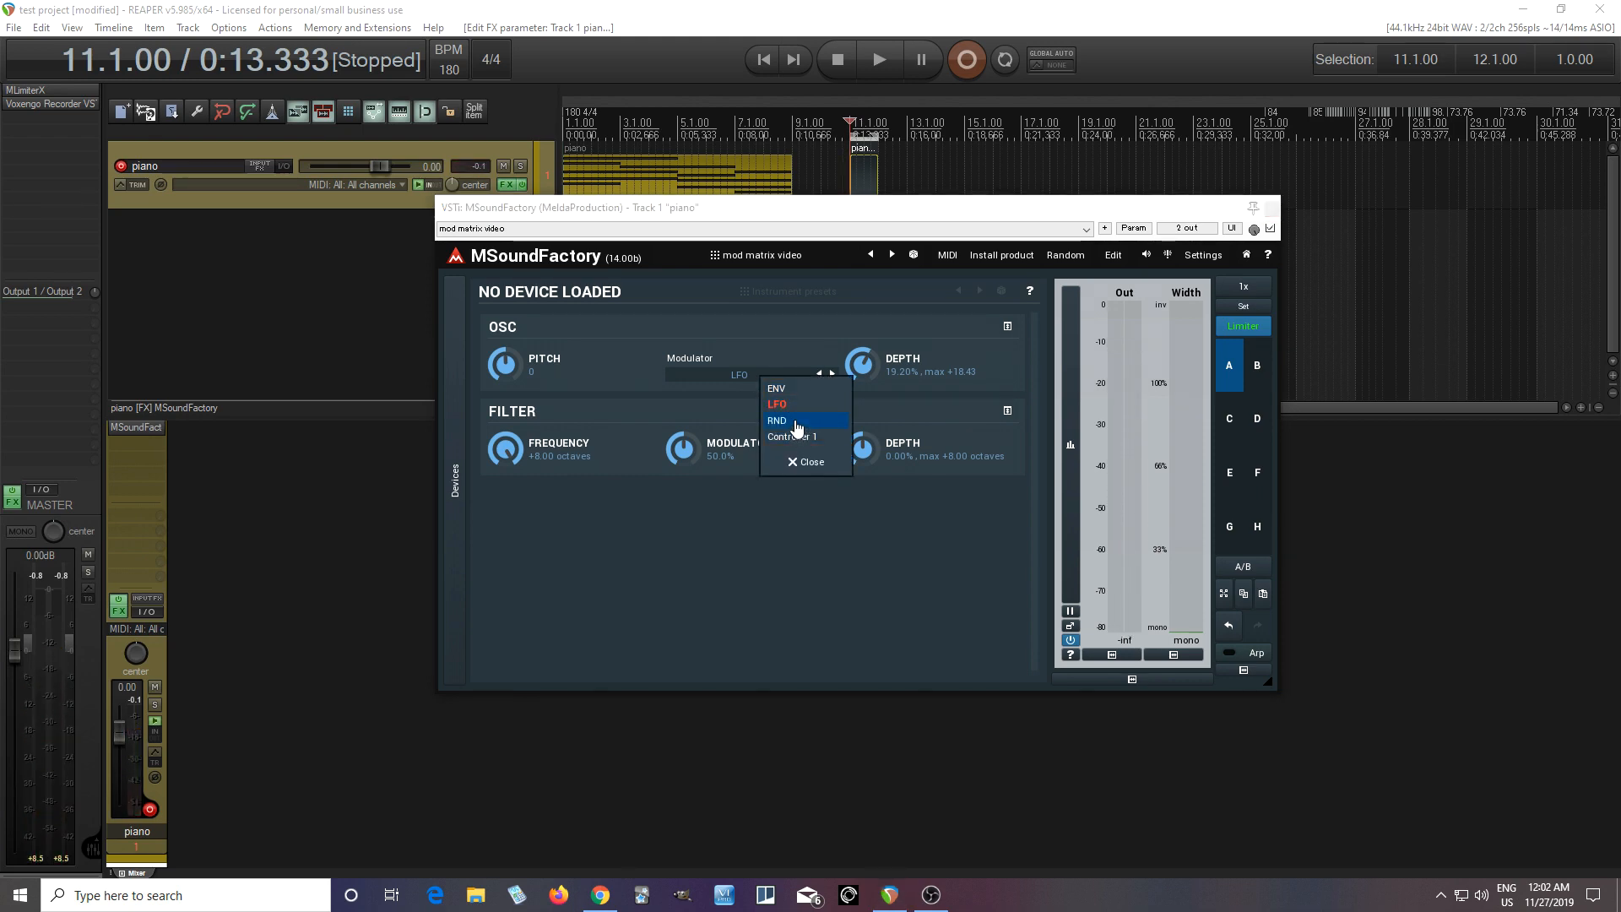
left_click(795, 421)
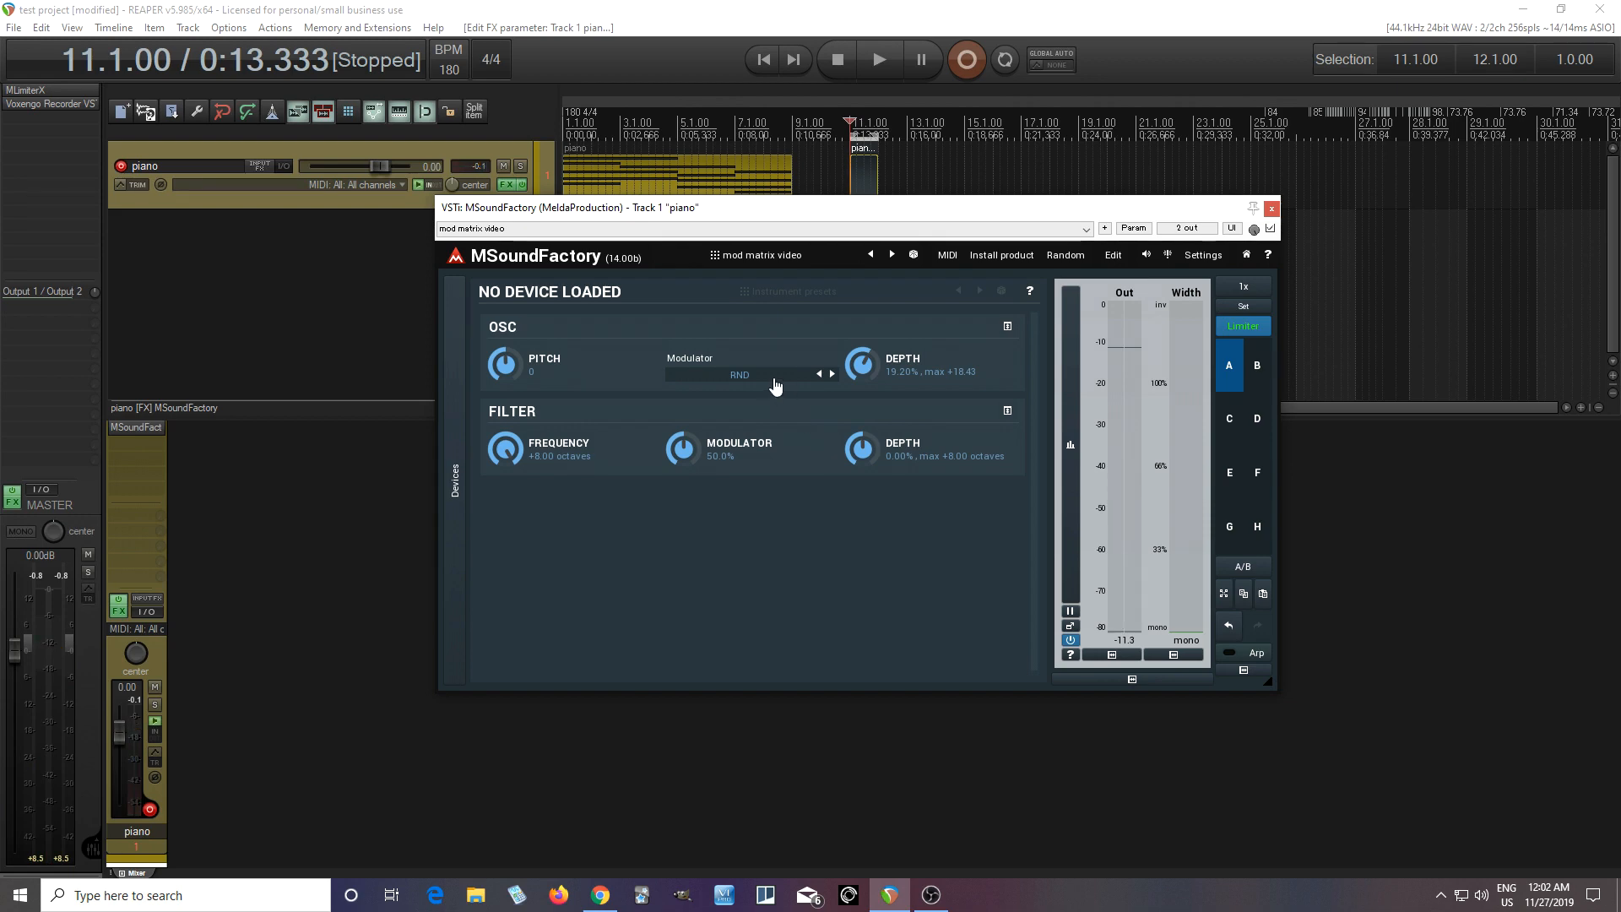
left_click(774, 377)
left_click(803, 439)
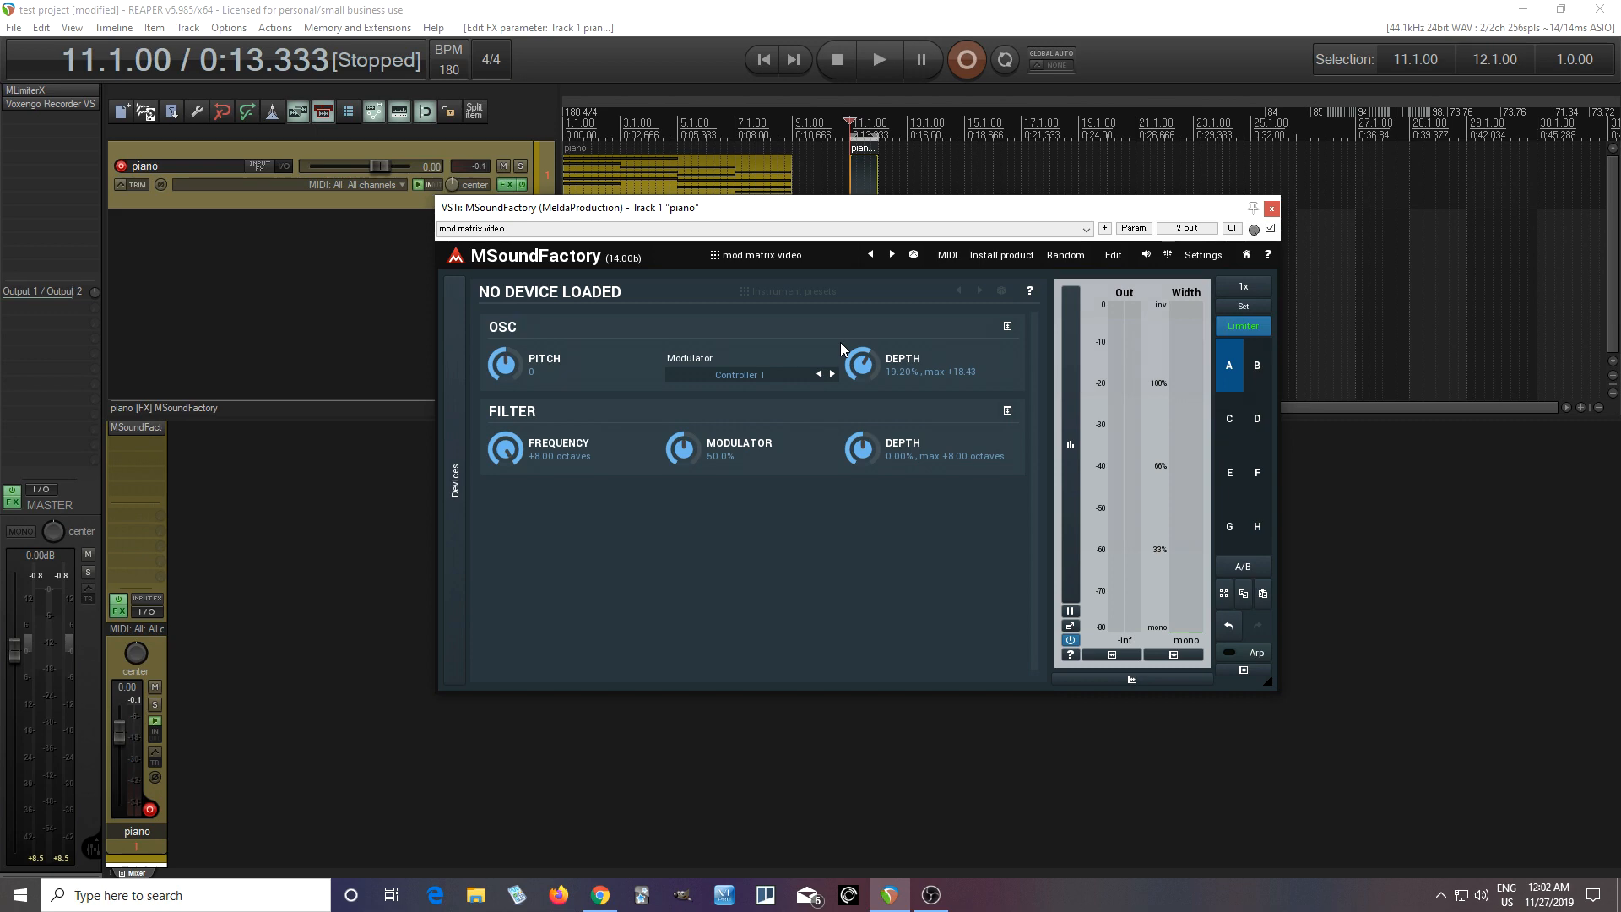
Show the Main Controllers page of the MIDI settings and move its window so that it stays clear of the instrument's title
left_click(947, 255)
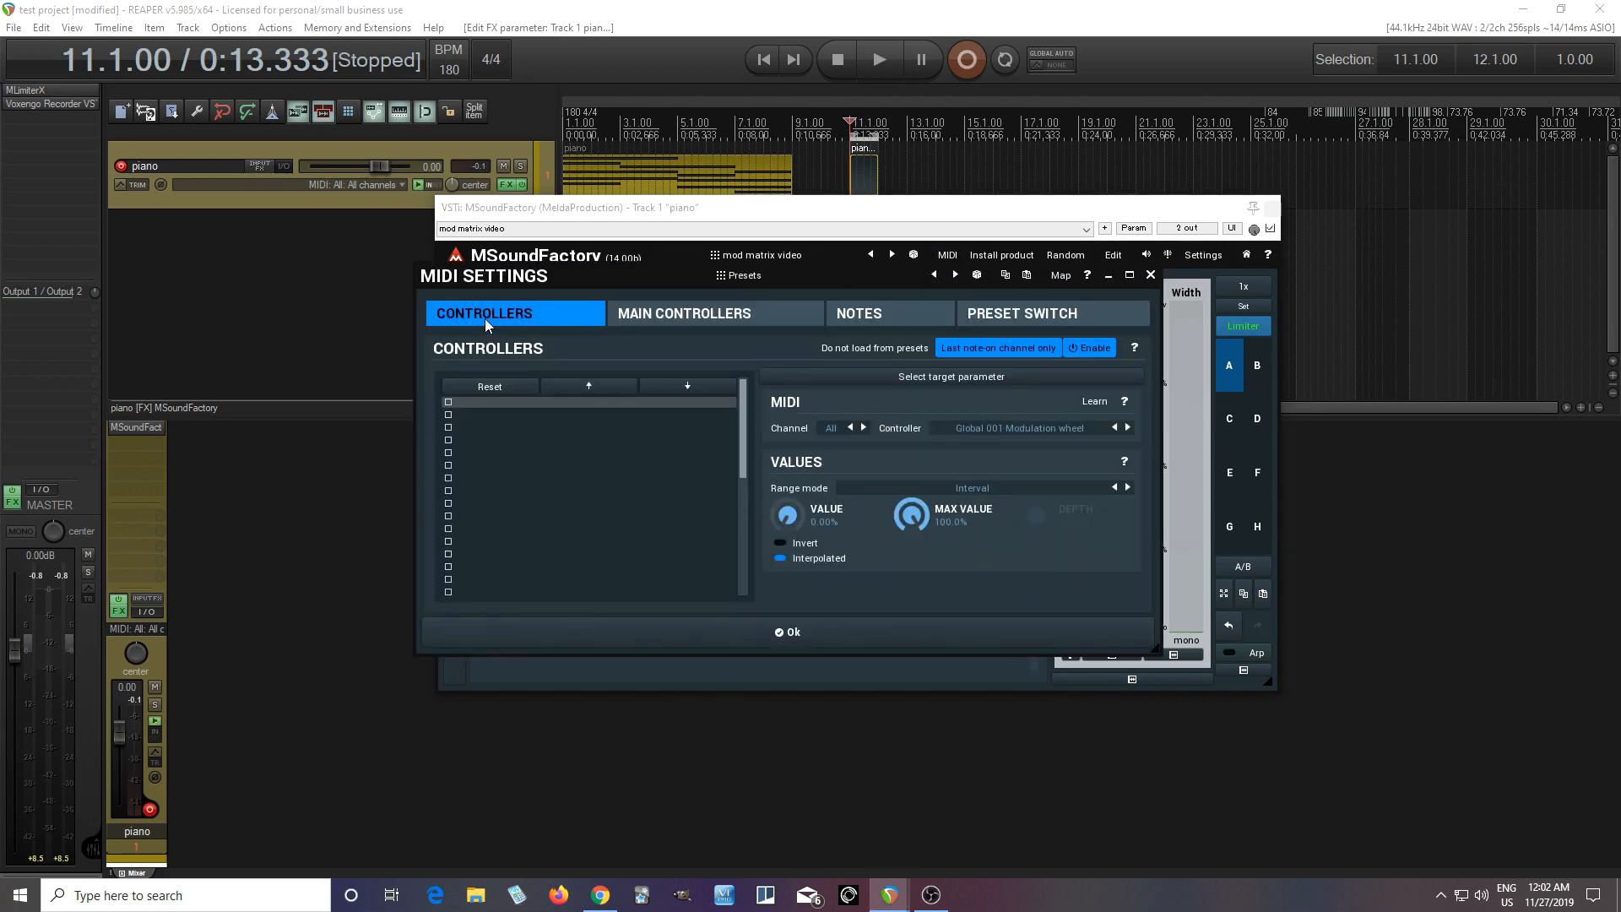
left_click(679, 317)
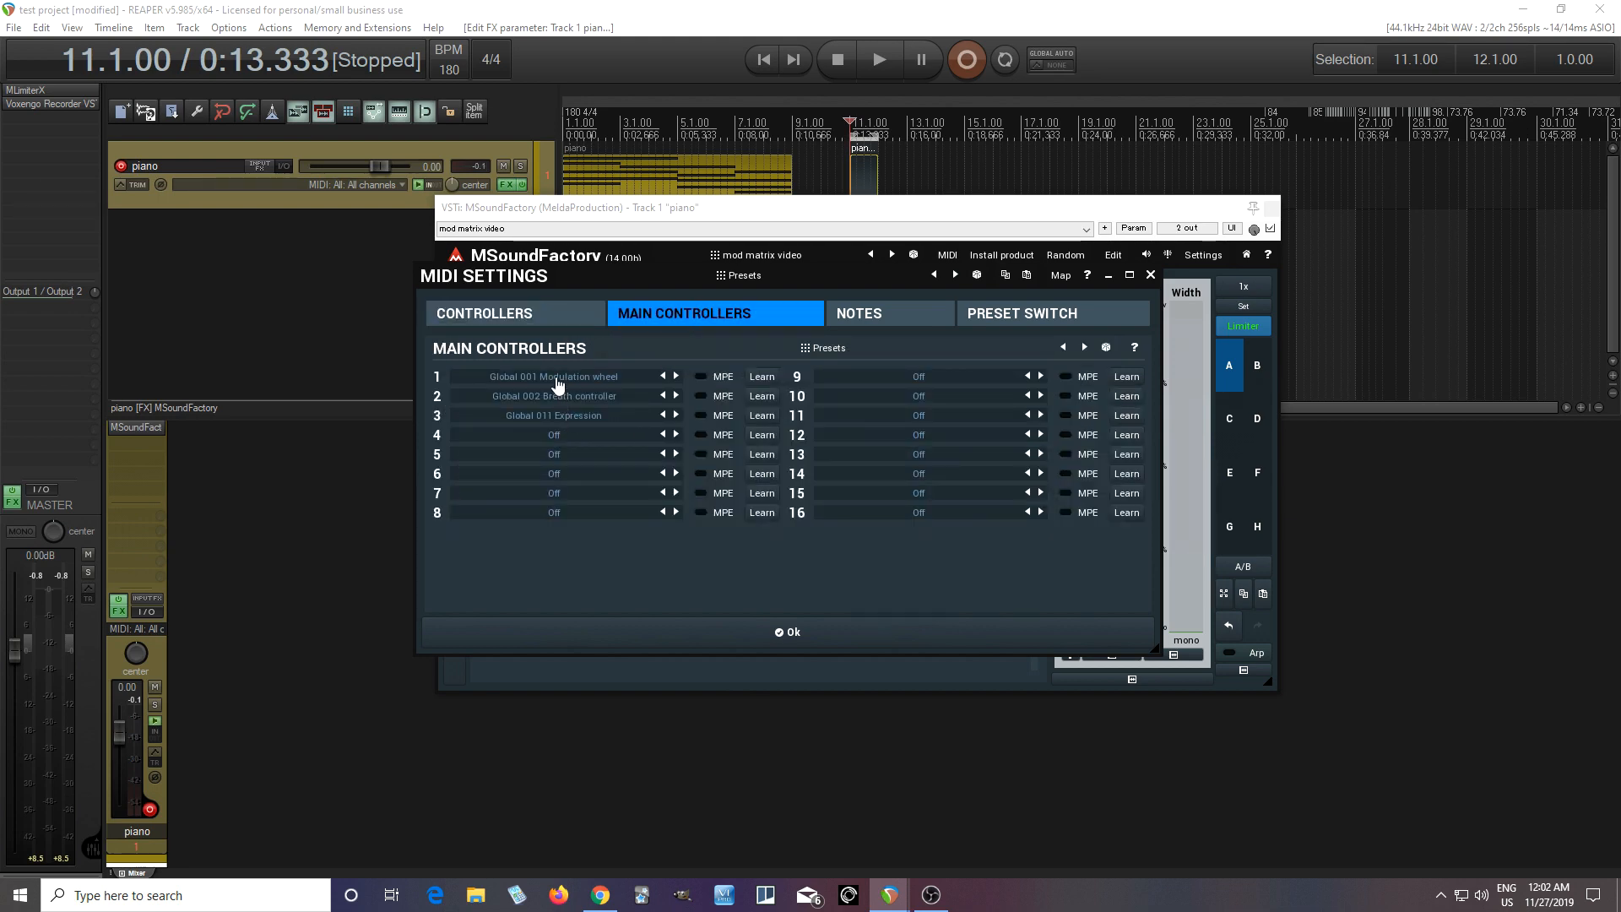
left_click_drag(490, 282, 575, 446)
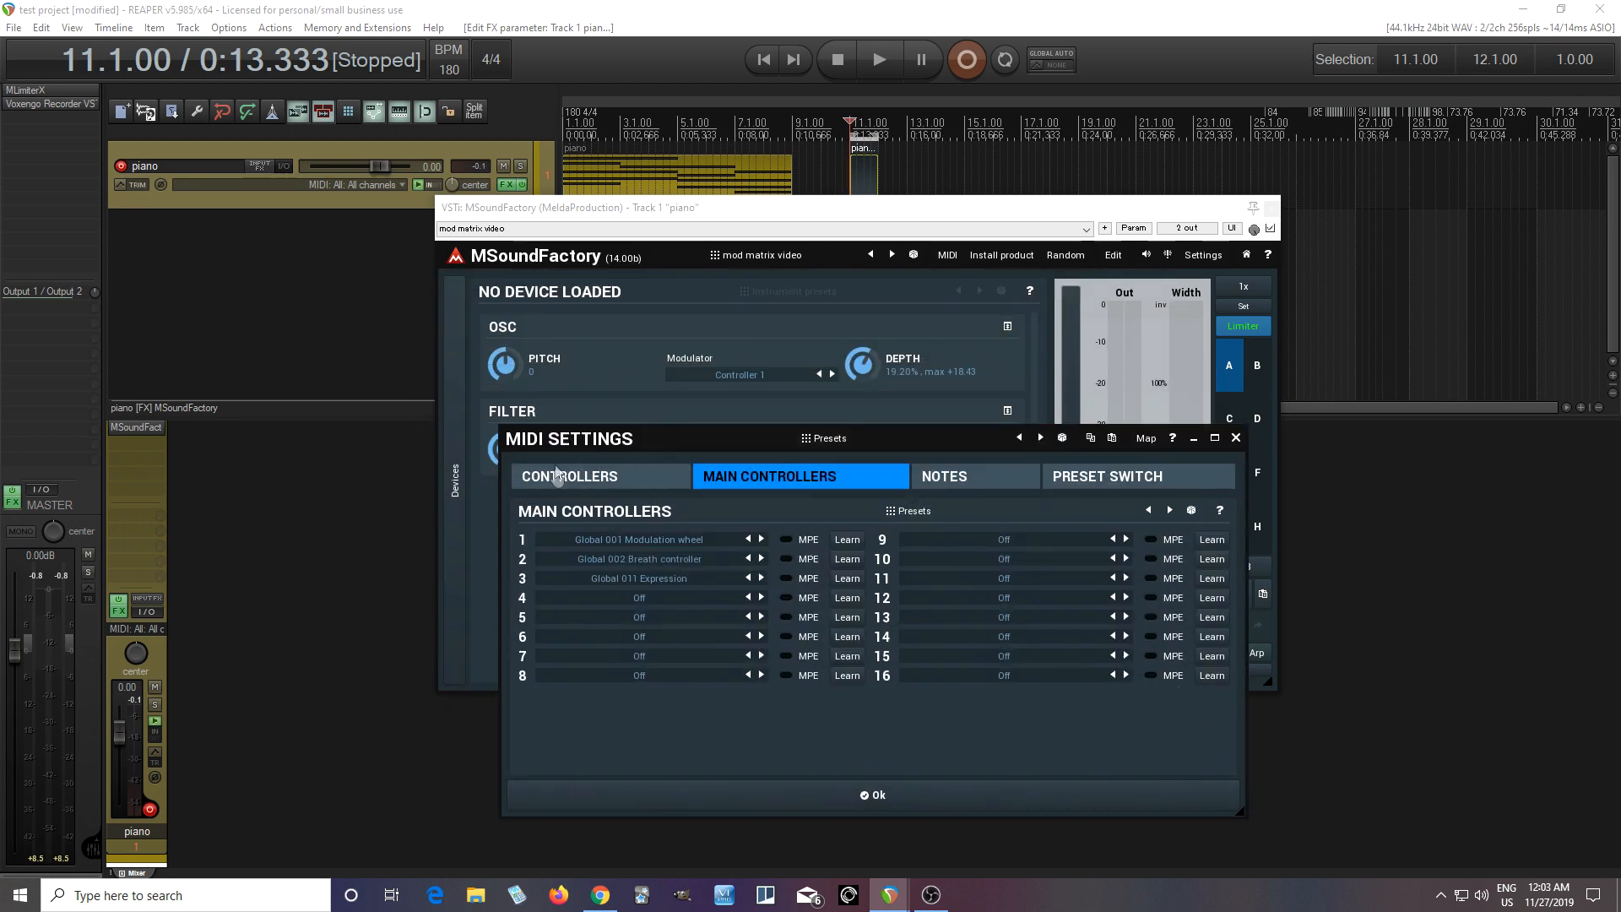
left_click_drag(566, 446, 507, 368)
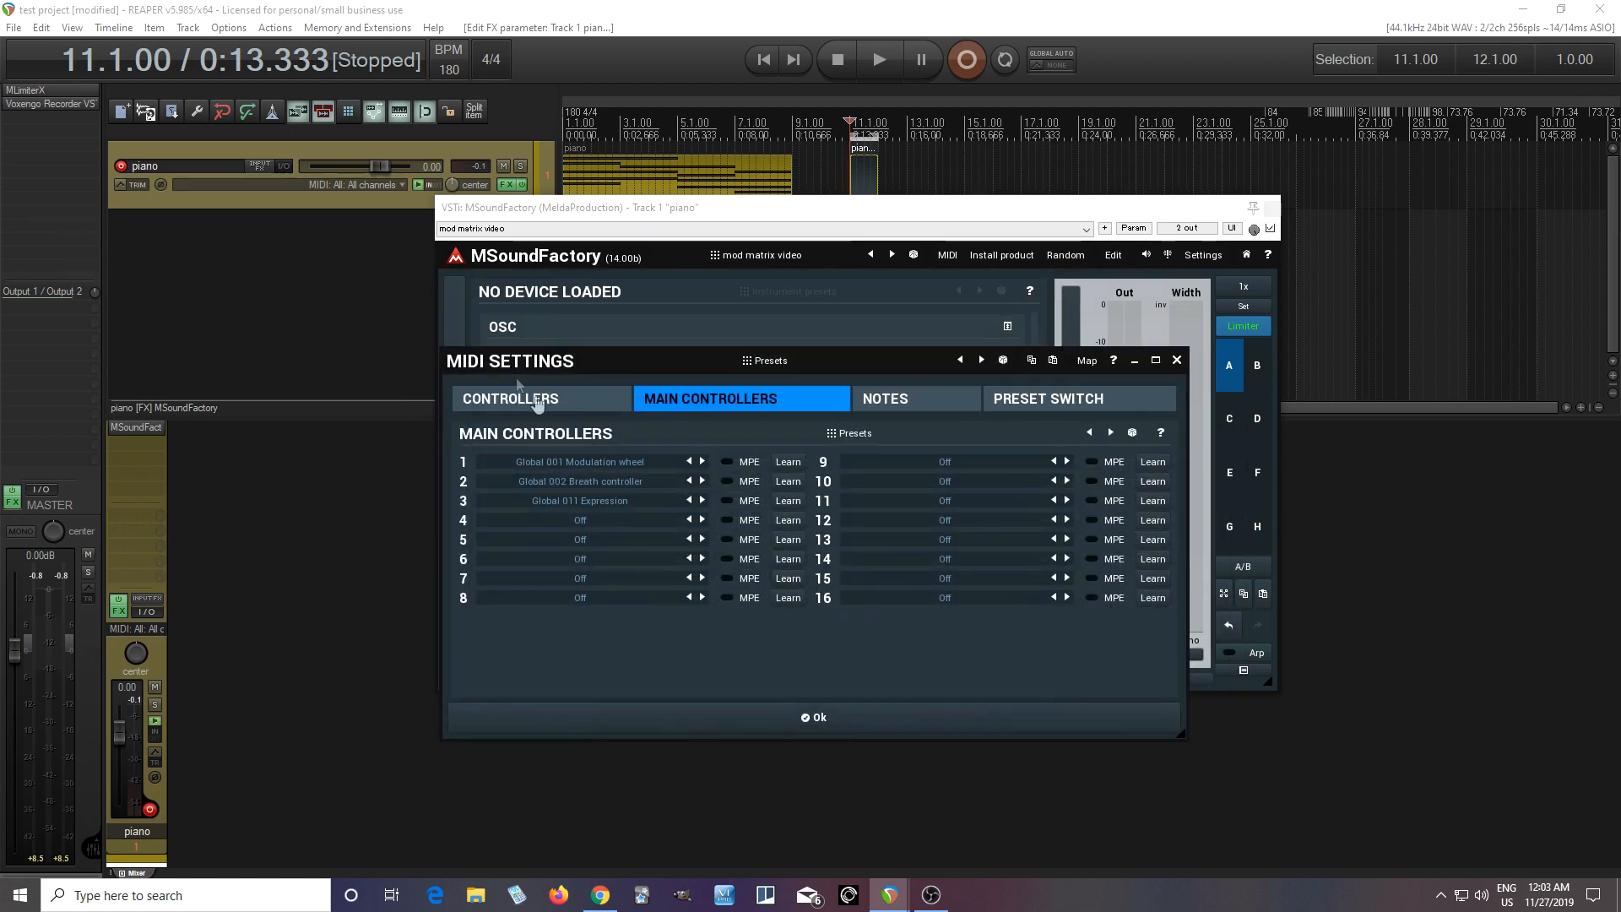
Examine the MIDI sources available for main controller 1 and close the MIDI settings without changing the assignment
left_click(619, 471)
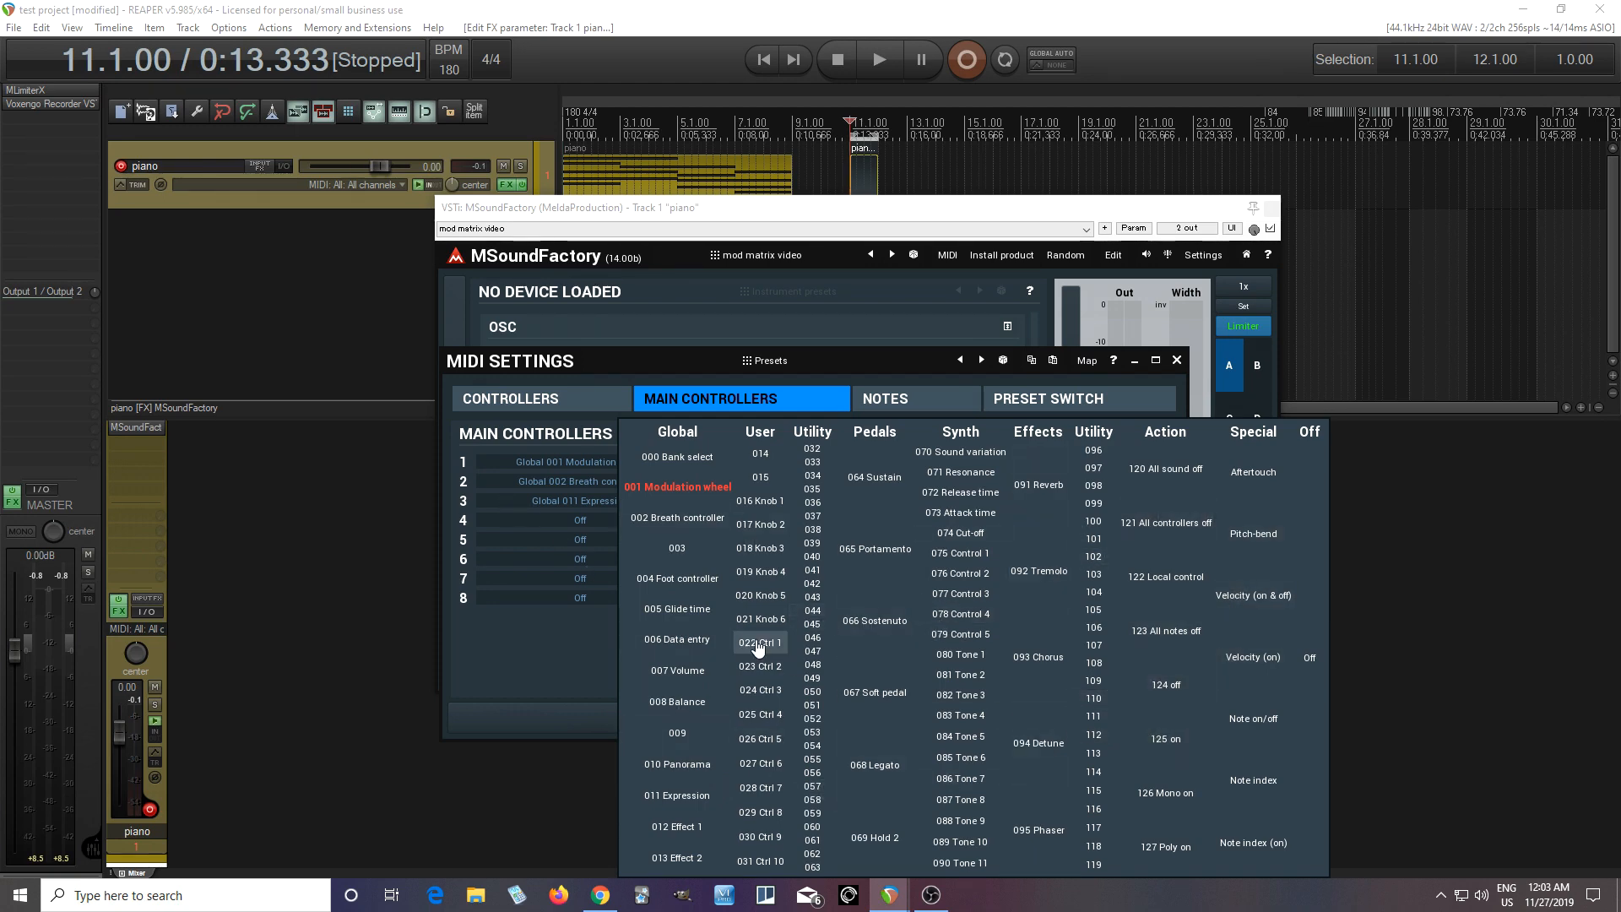
left_click(553, 444)
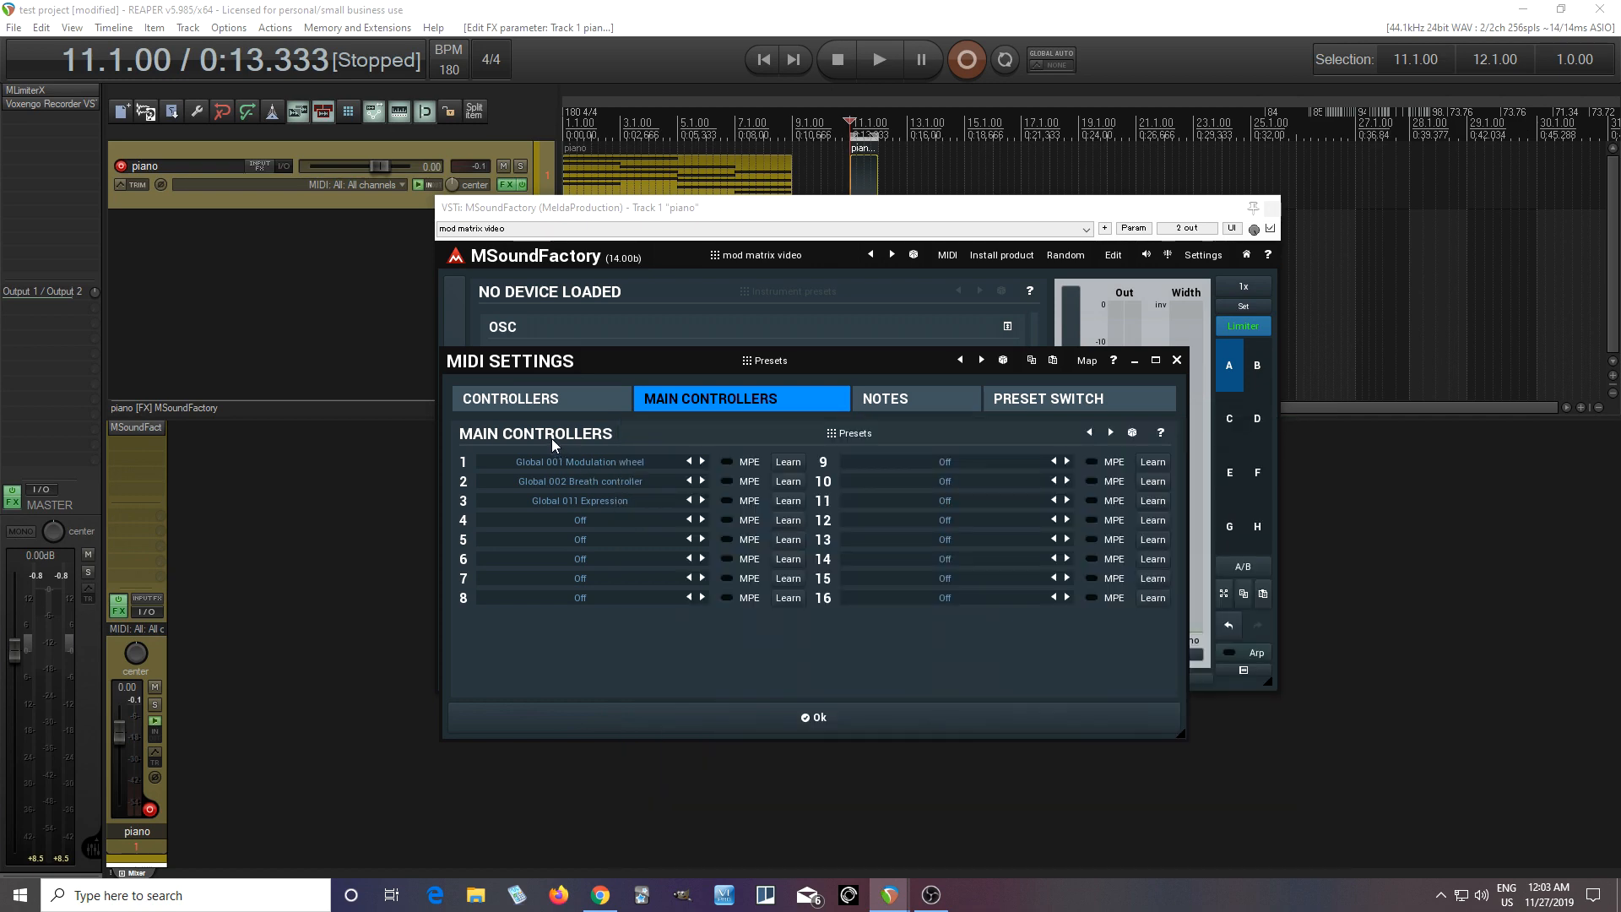
left_click(569, 466)
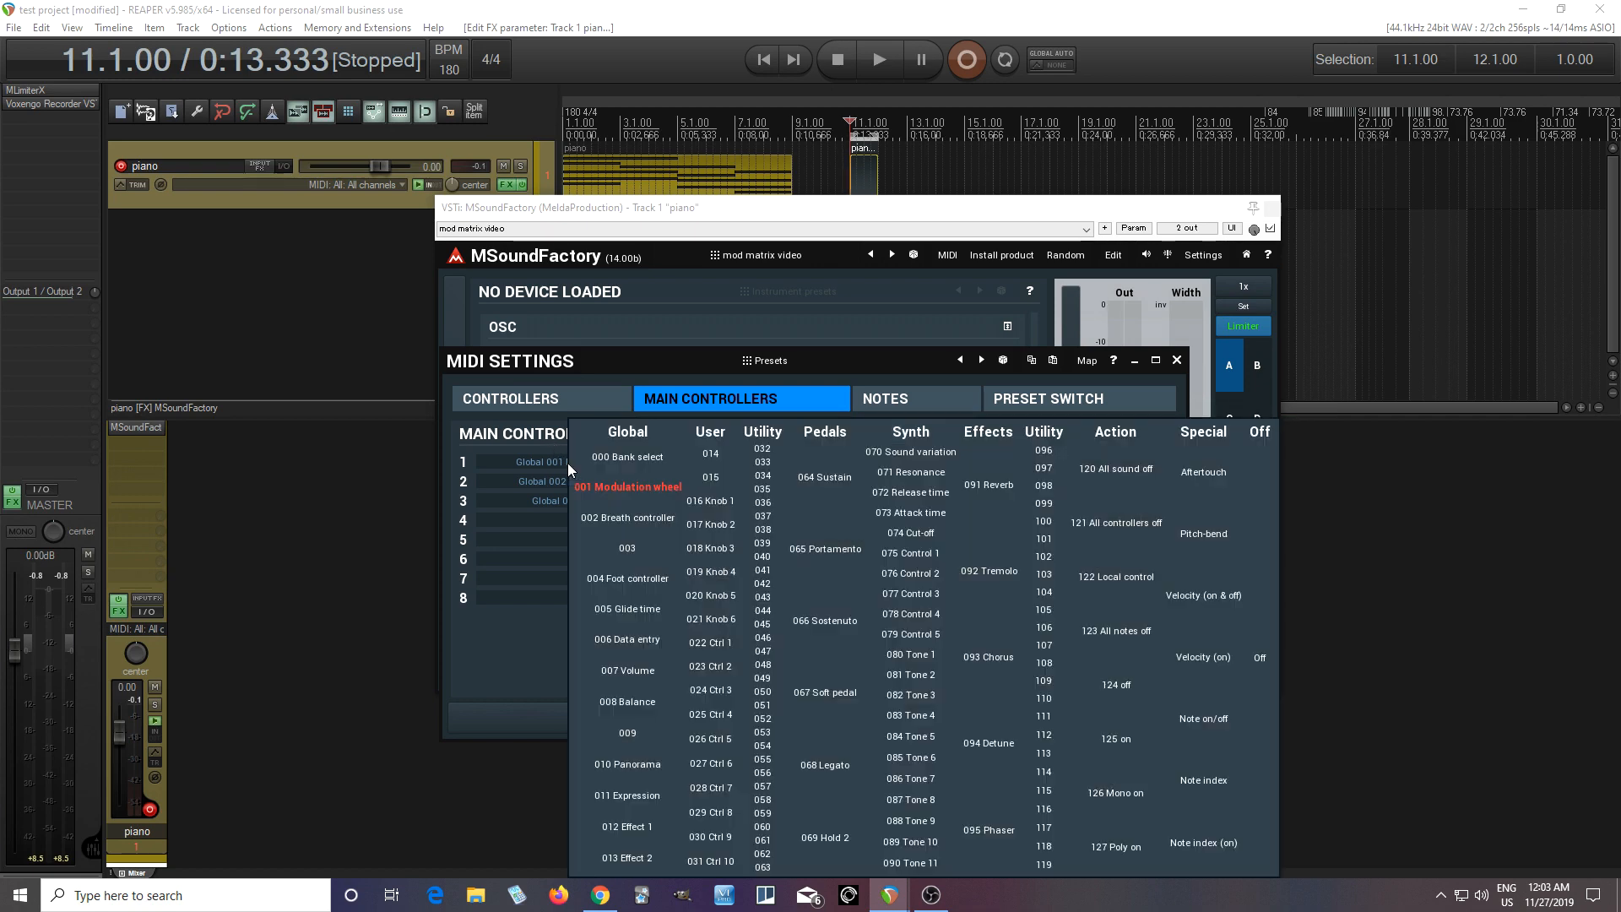
left_click(529, 439)
left_click(725, 465)
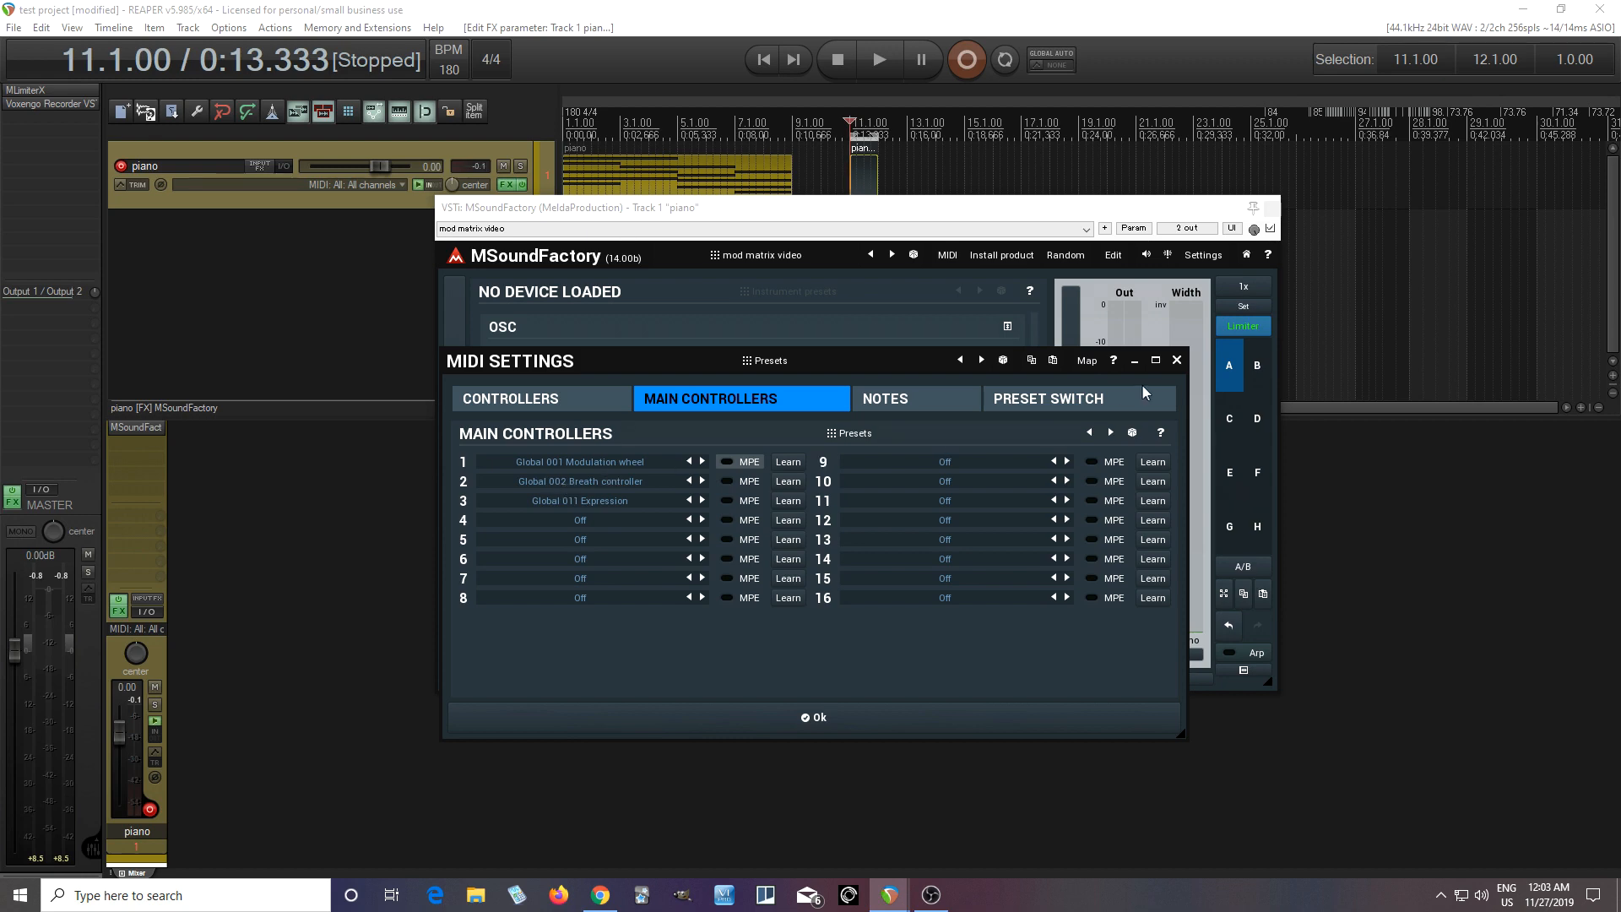
left_click(1176, 360)
Reselect Controller 1 as the OSC modulator and recheck the MIDI sources available for main controller 1
left_click(751, 373)
left_click(787, 434)
left_click(946, 258)
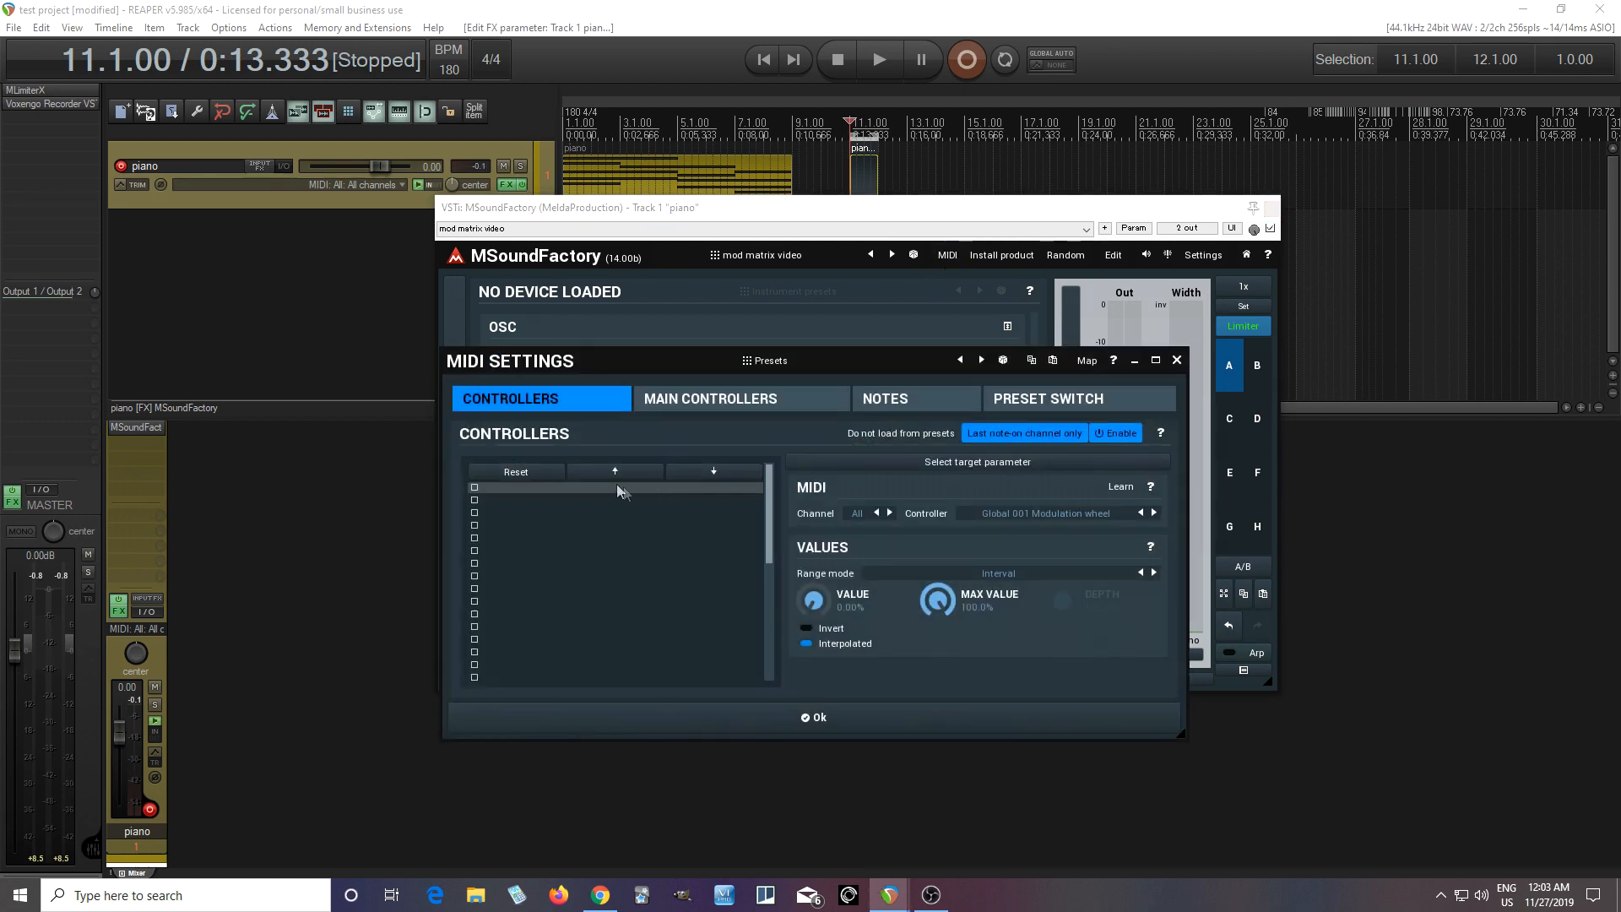
left_click(701, 404)
left_click(557, 462)
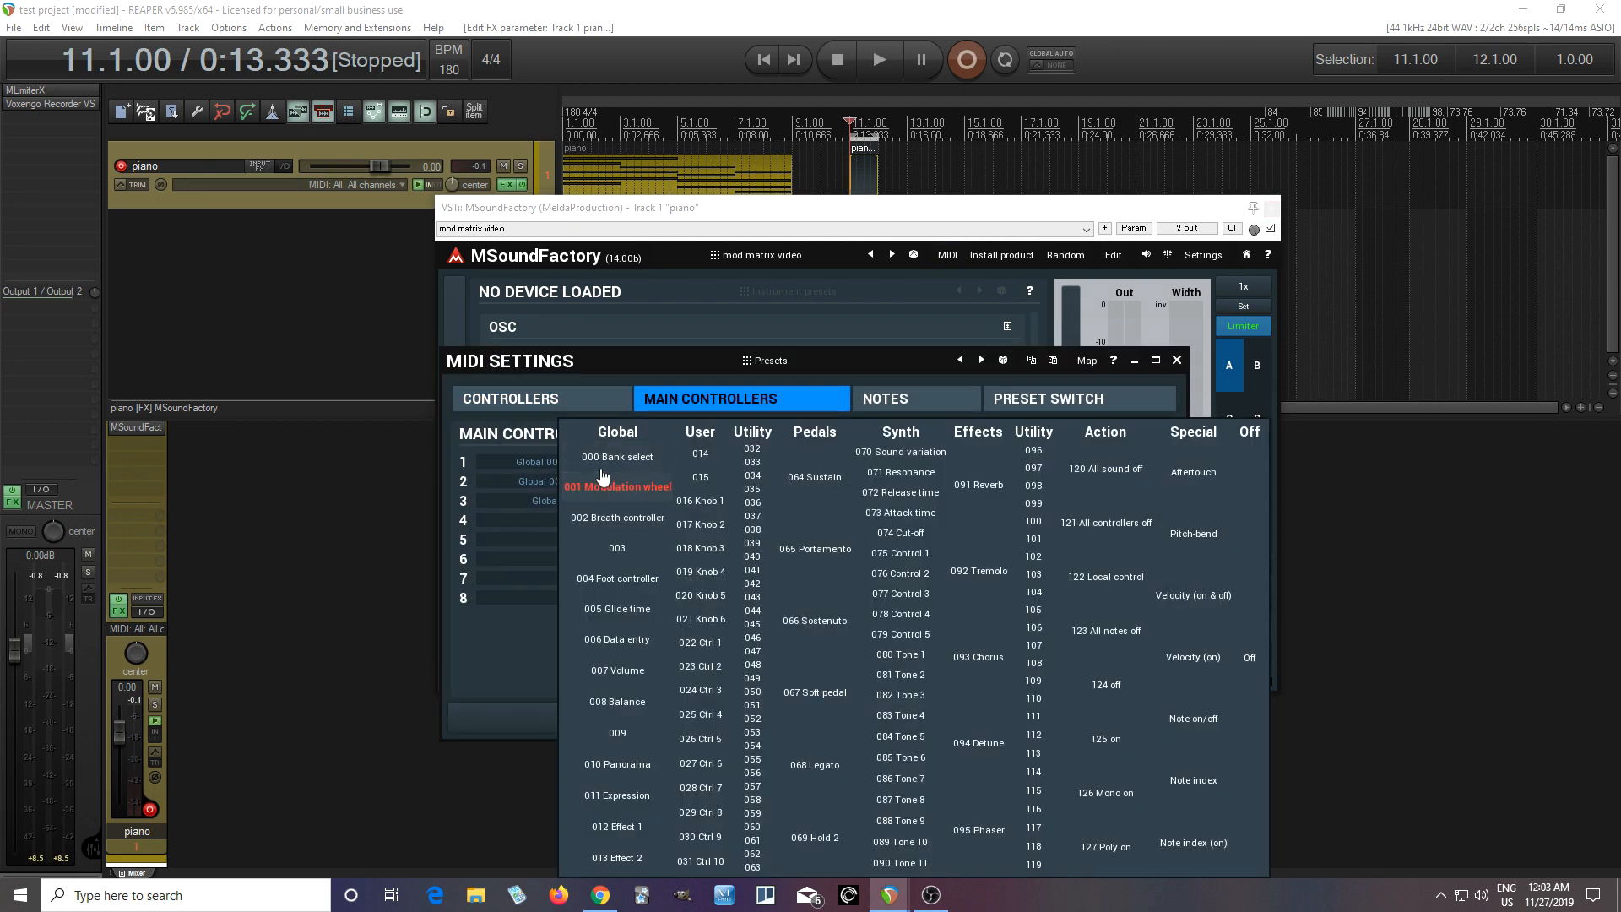
left_click(510, 434)
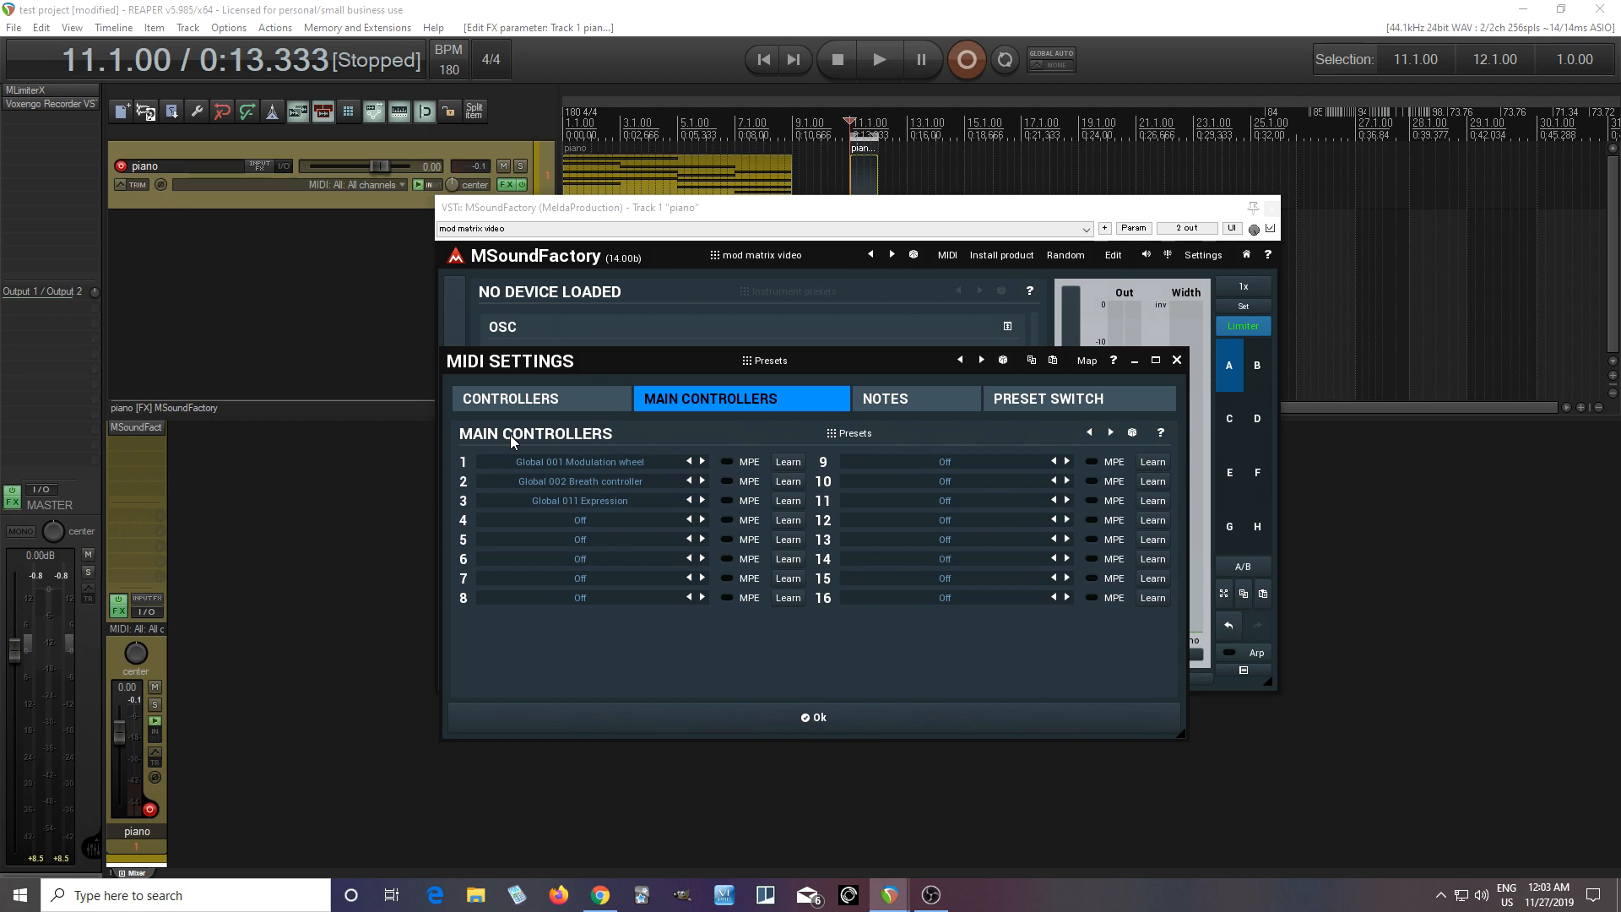
View the stored presets for the MIDI settings and close the MIDI settings
left_click(764, 365)
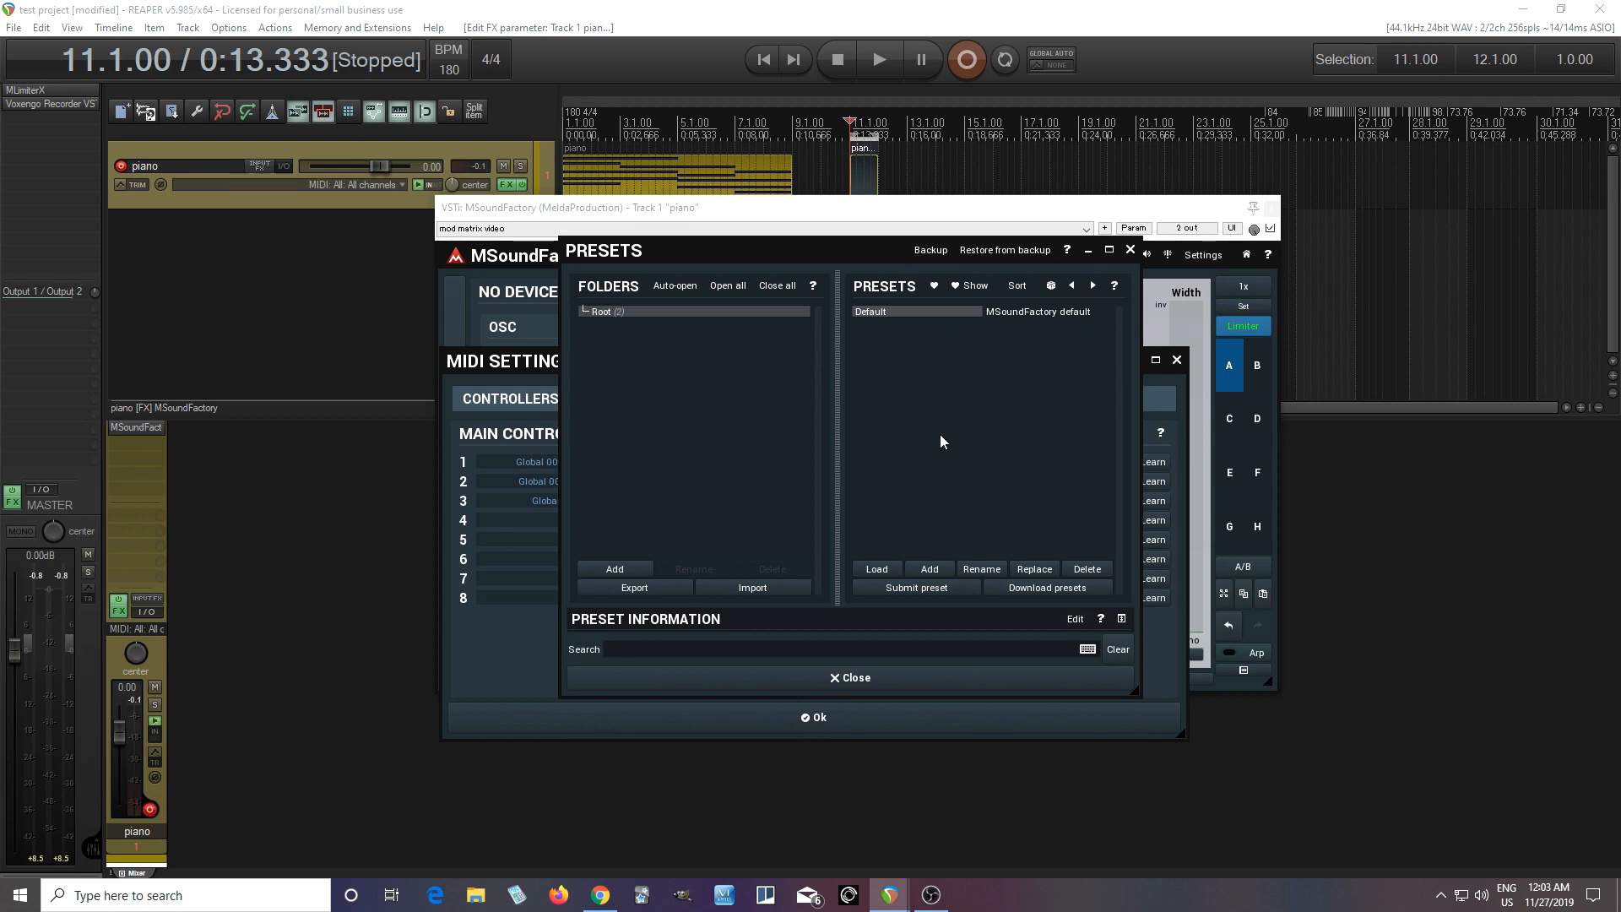
left_click(879, 689)
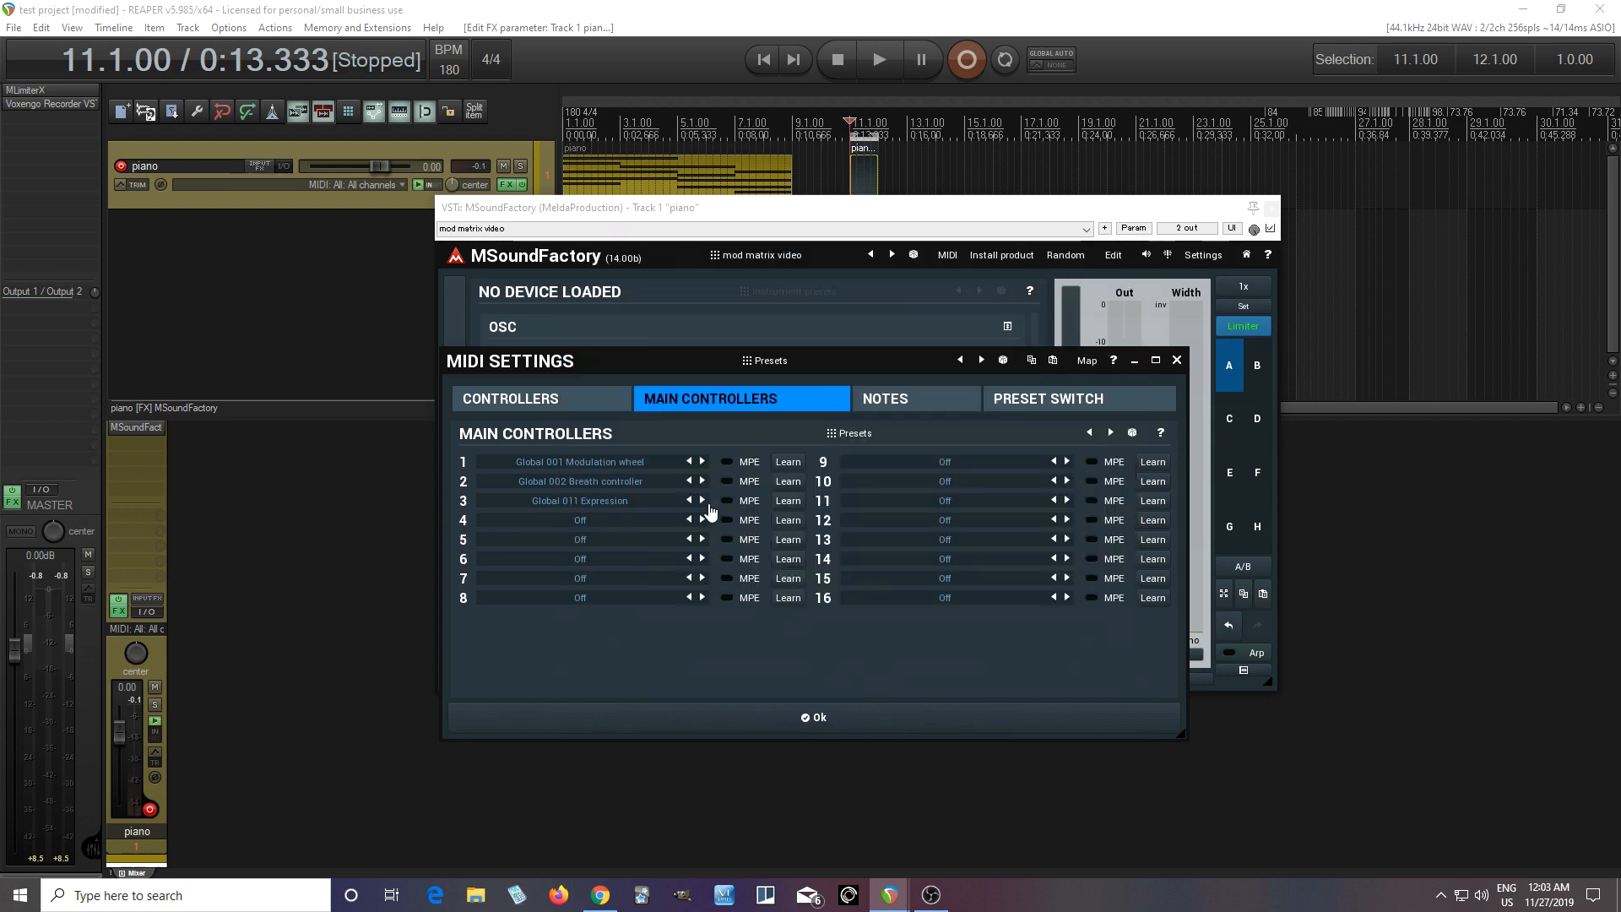
left_click(947, 731)
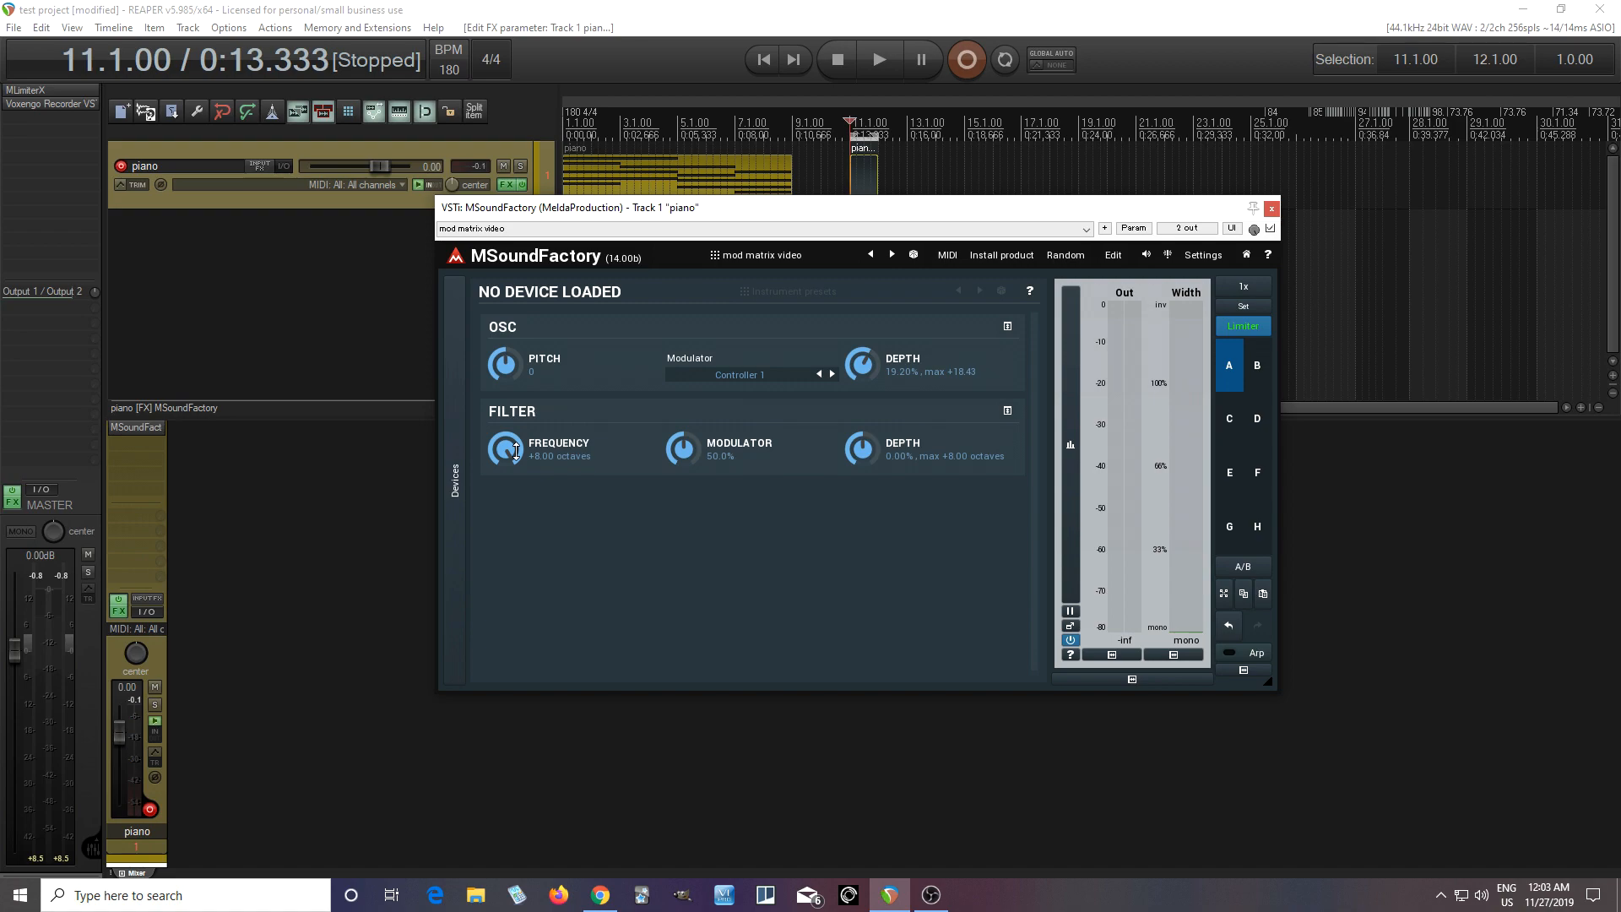
Enter edit mode and open the modulation settings for the frequency of Filter 1 in the generator
left_click(1113, 255)
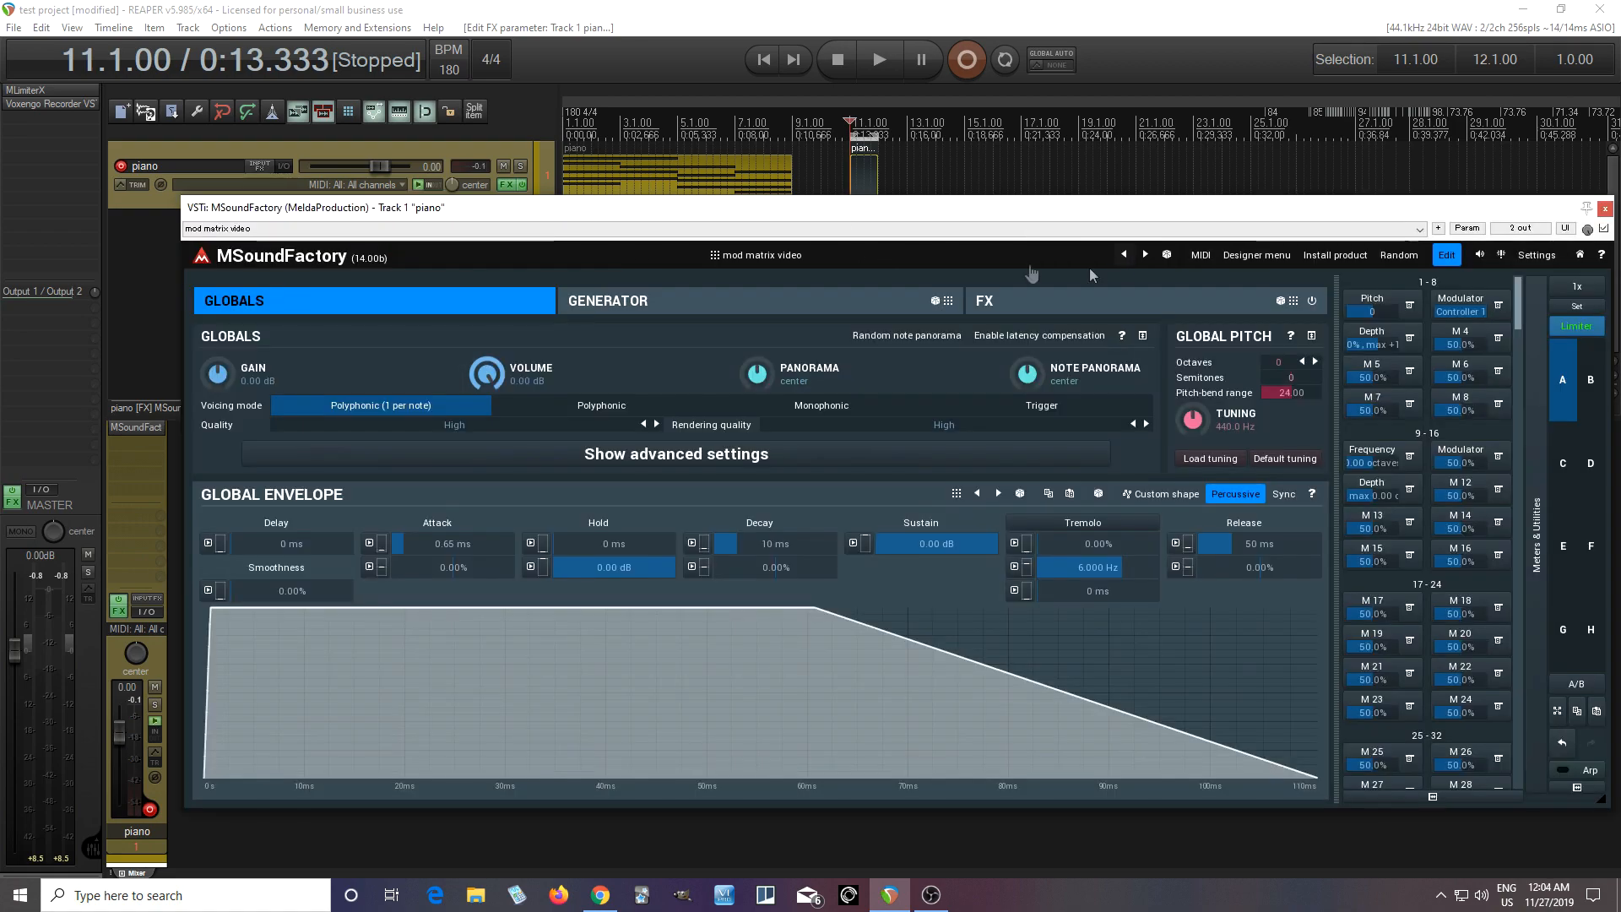
left_click_drag(810, 210, 709, 179)
left_click(615, 272)
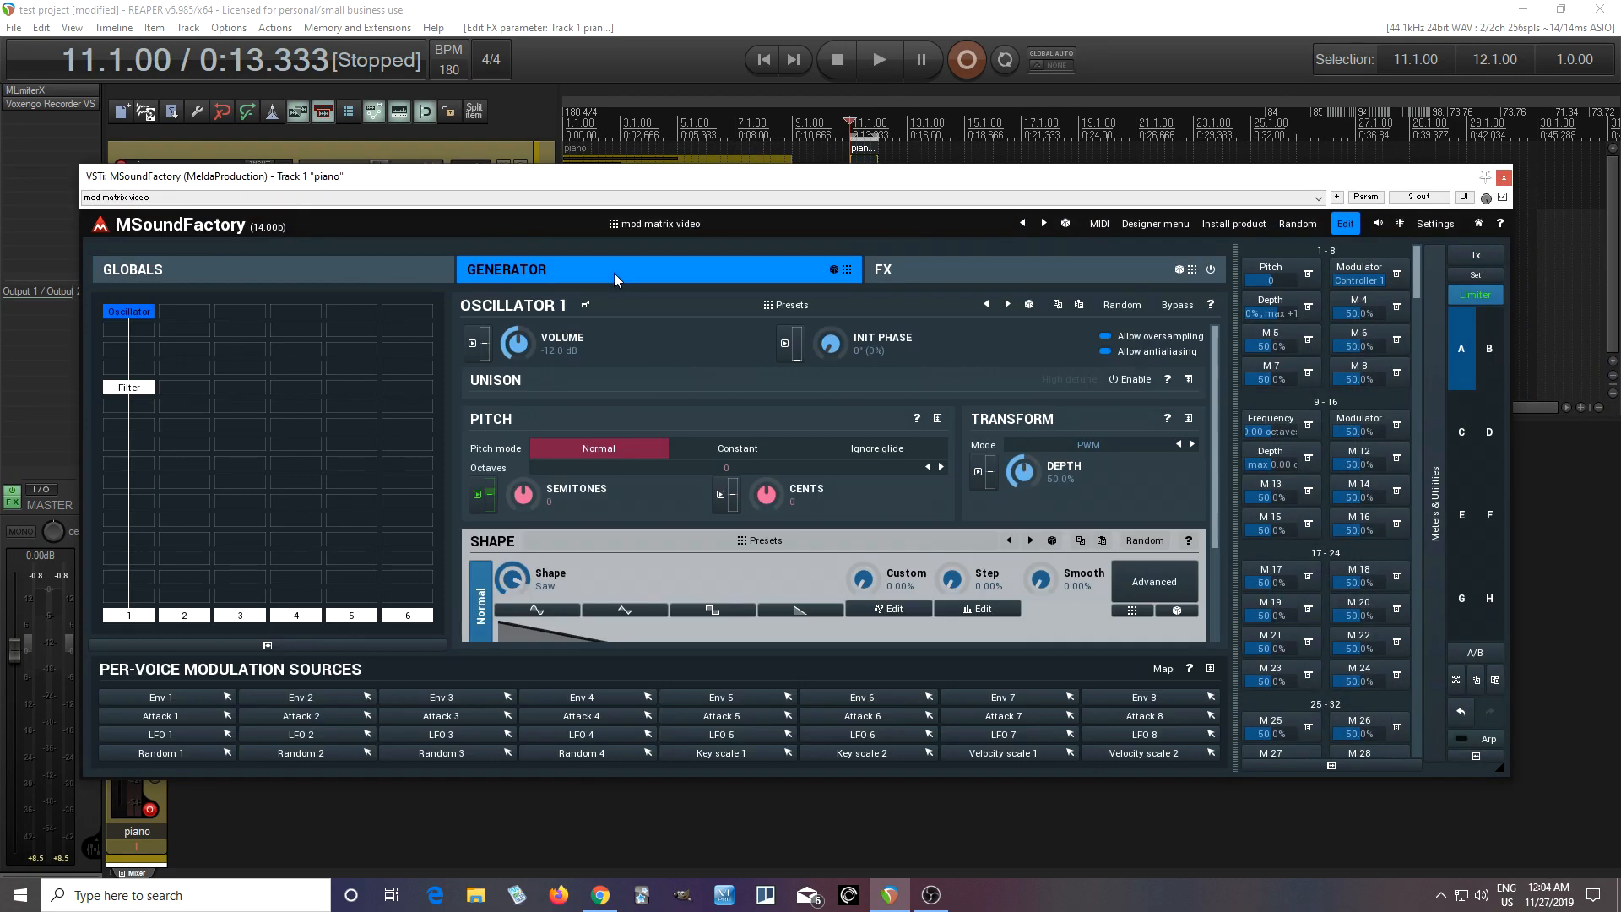
left_click(134, 389)
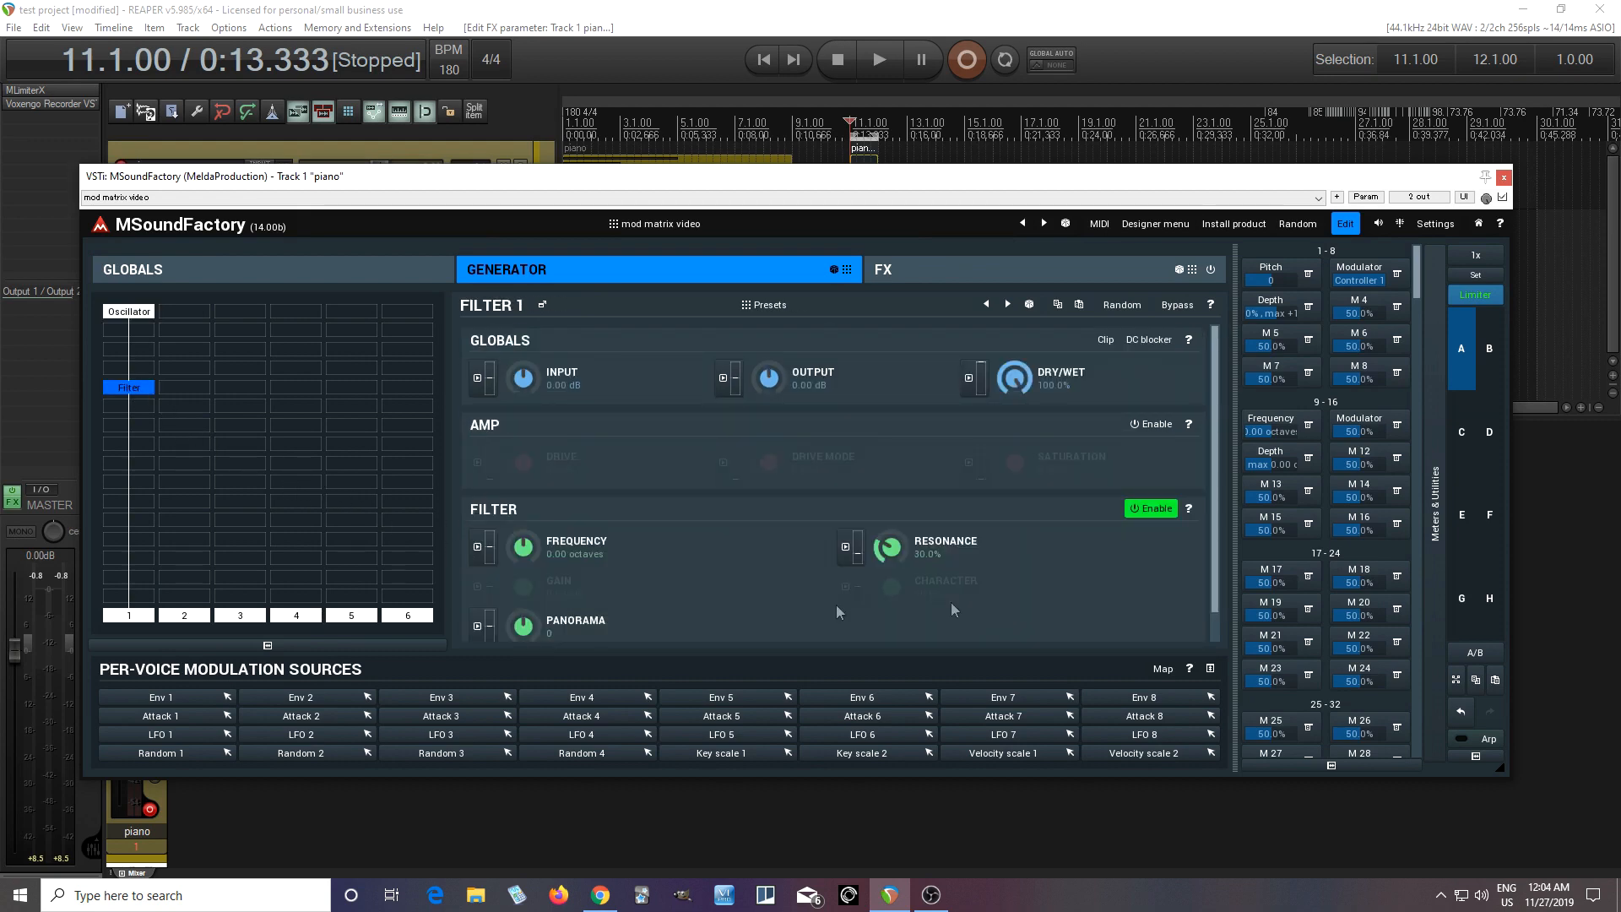
scroll(1213, 481, "down", 1)
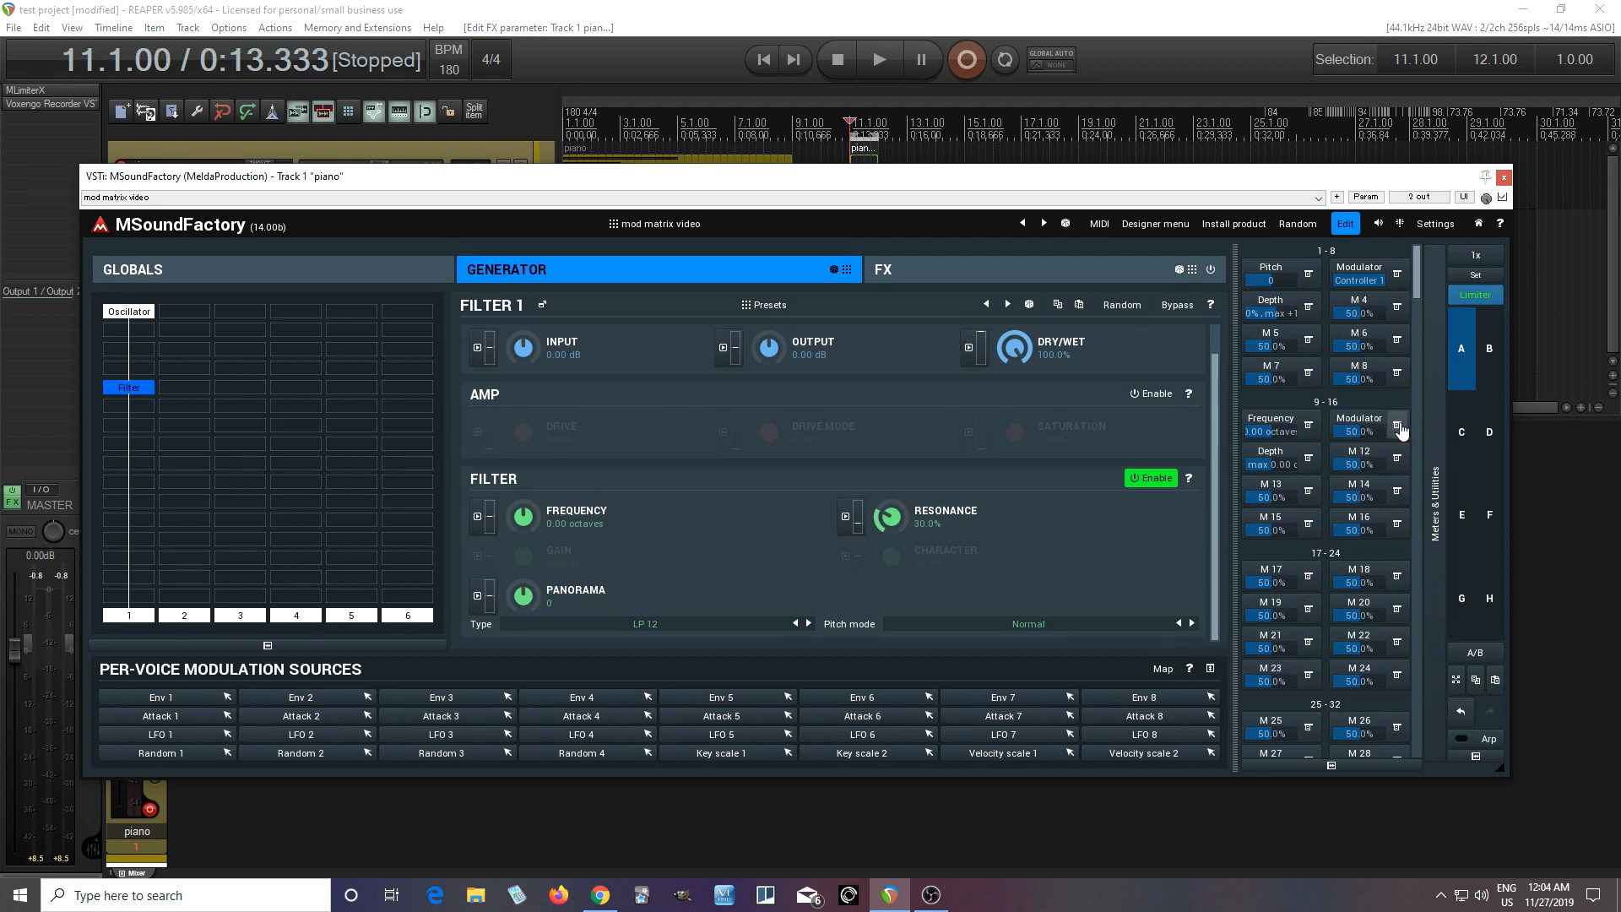
left_click(477, 516)
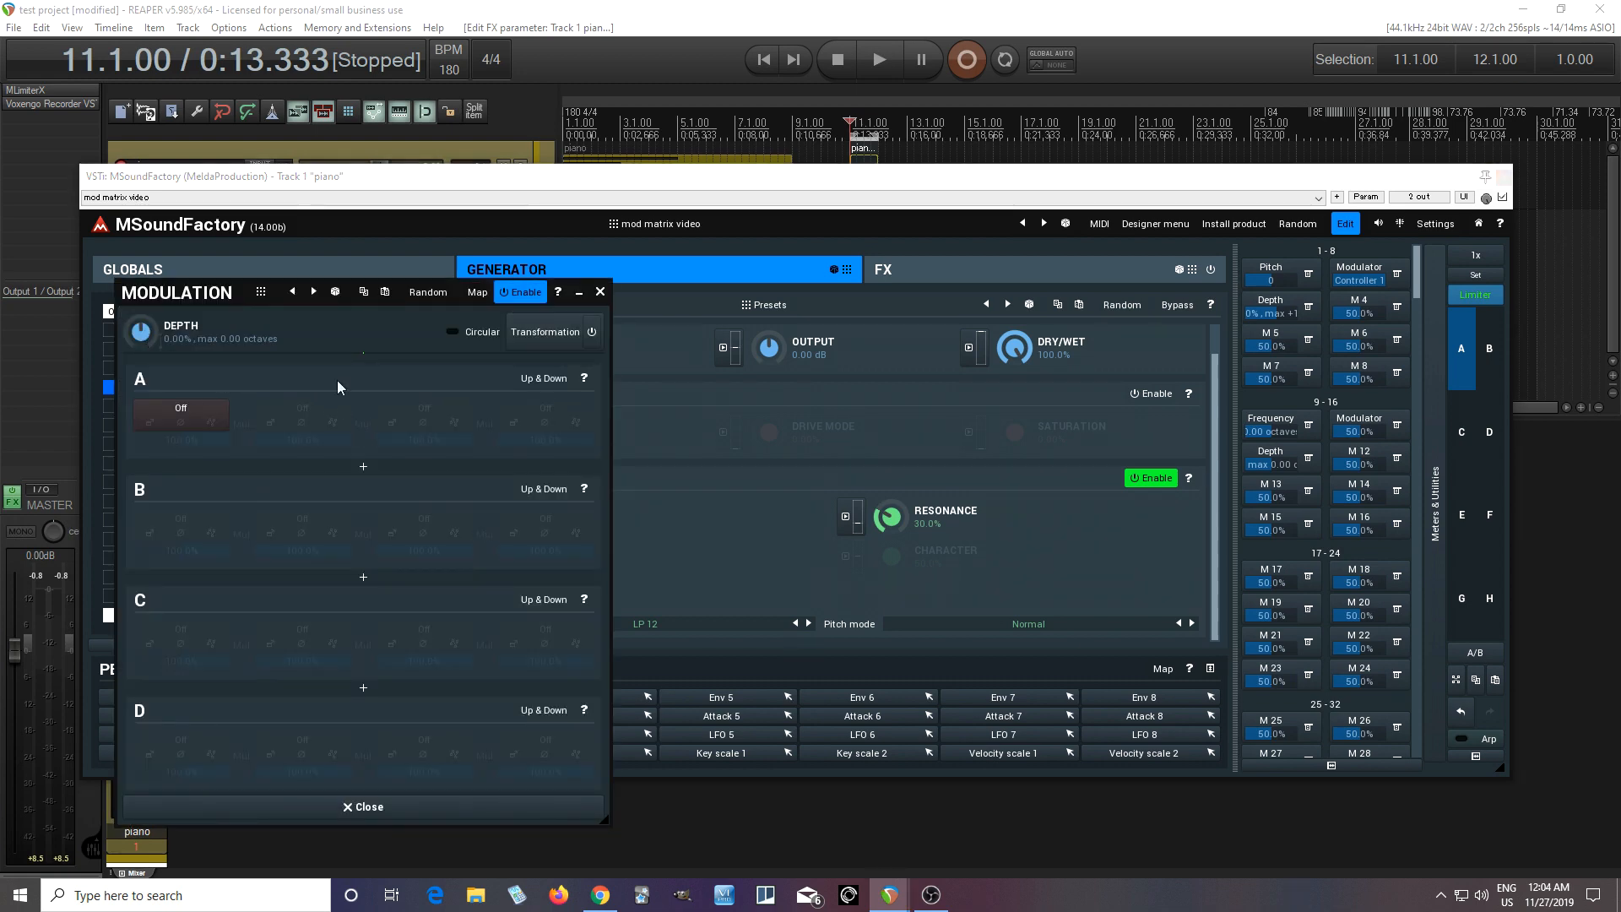
Test the filter's Depth control by raising it to a maximum of +8.00 octaves and resetting it to 0.00%
left_click_drag(1284, 461, 1284, 388)
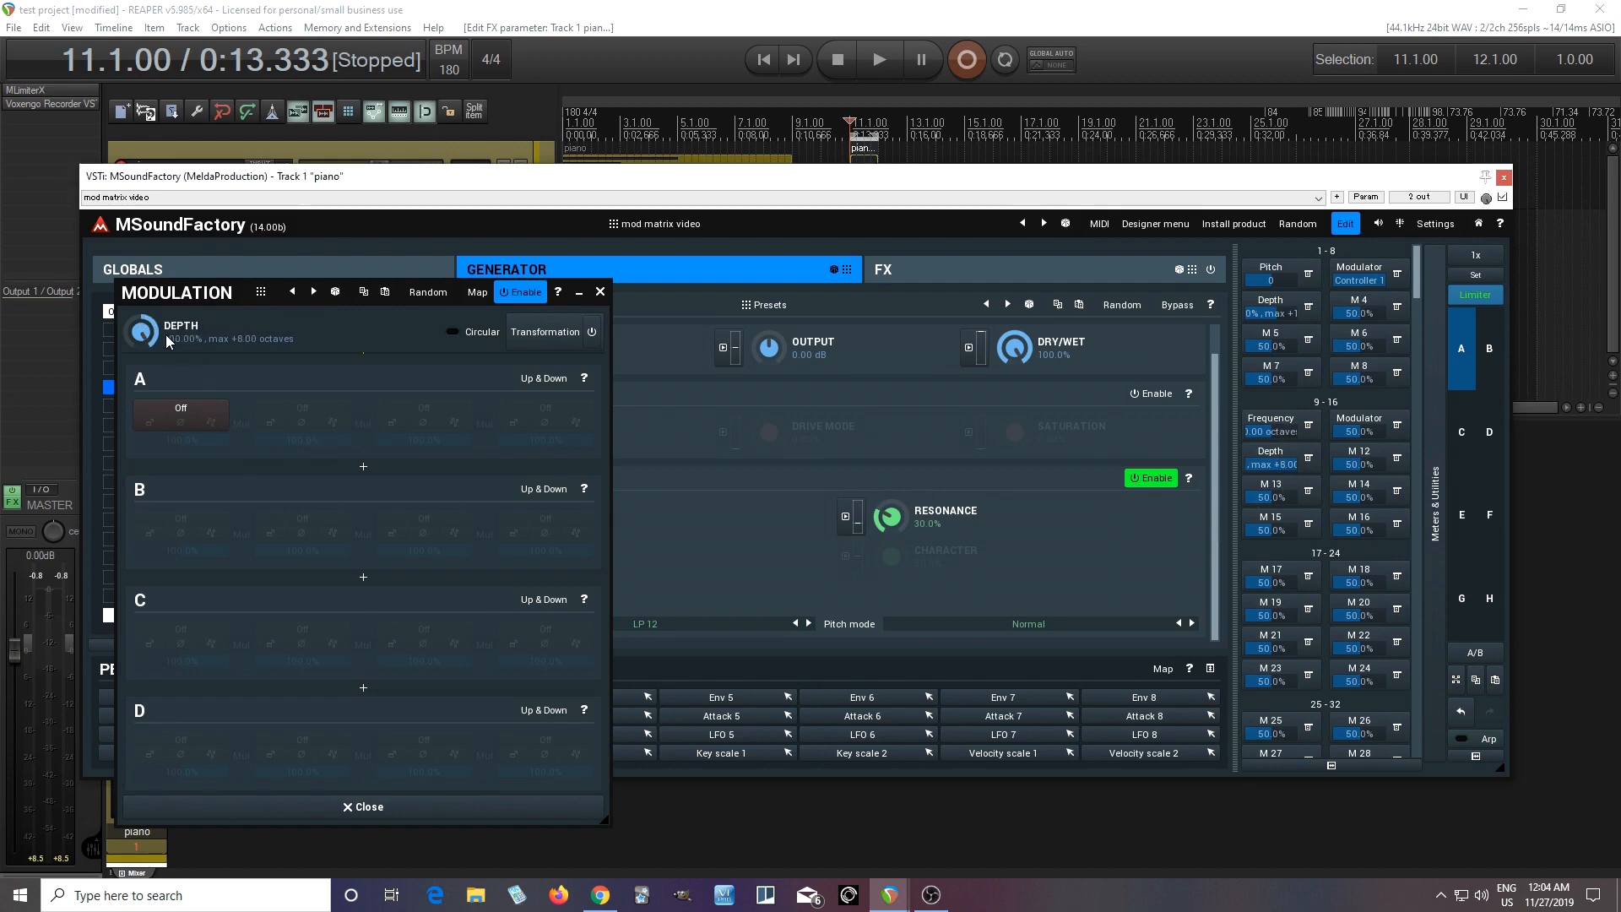
double_click(1281, 461)
Assign Env 1, LFO 1, Note random 1 and Main 1 as sources A, B, C and D of the Filter 1 frequency modulation
left_click(181, 411)
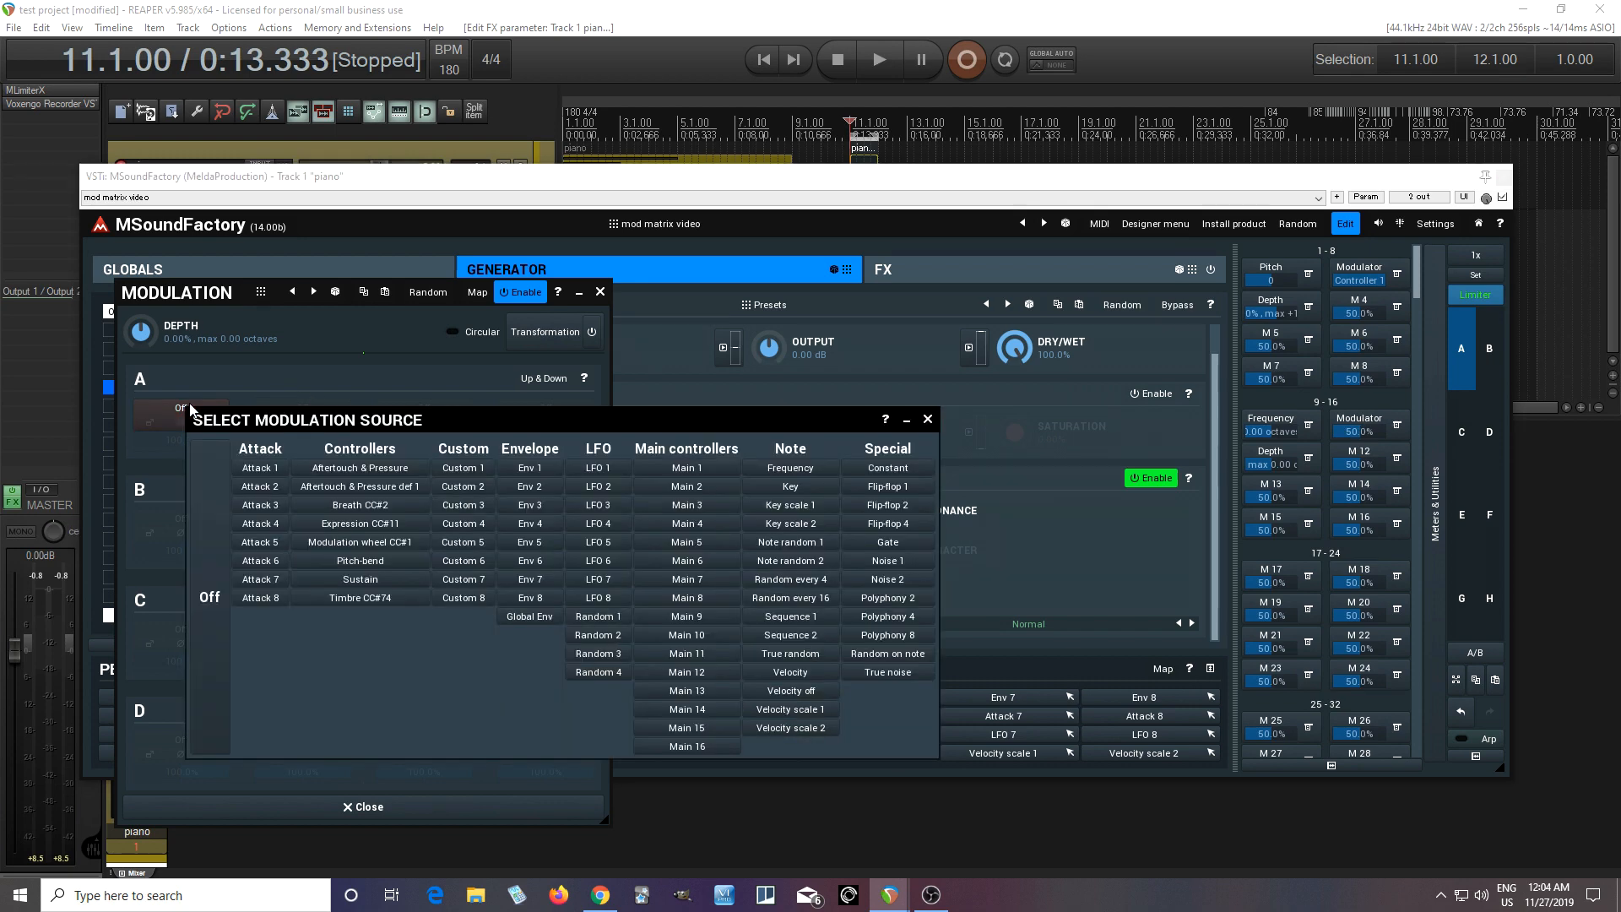
left_click(530, 468)
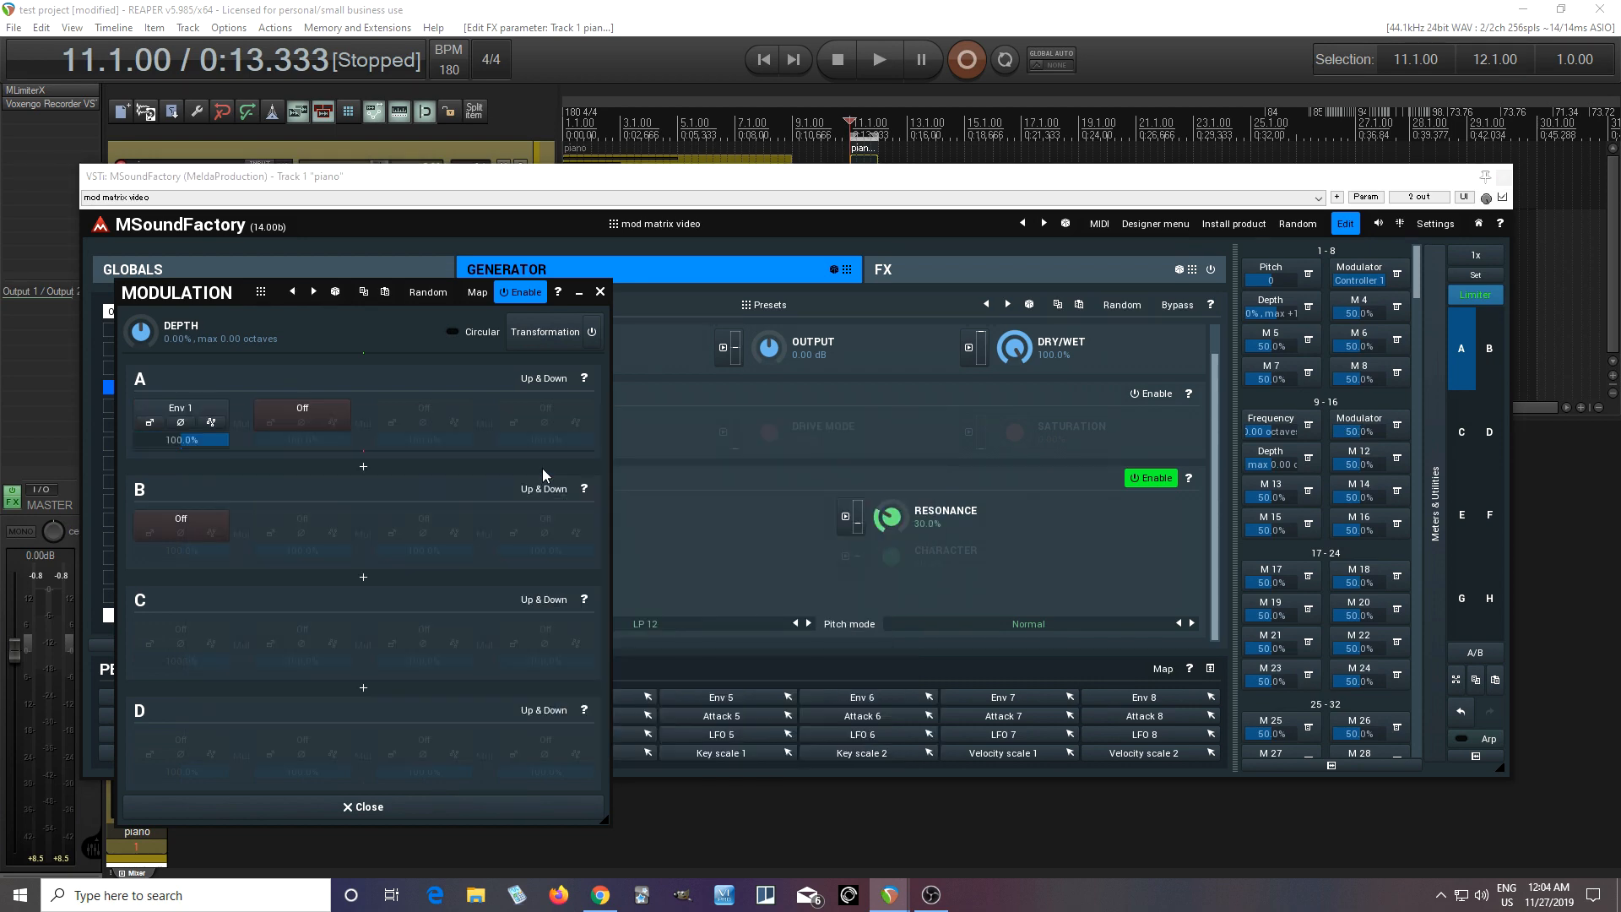
left_click(152, 525)
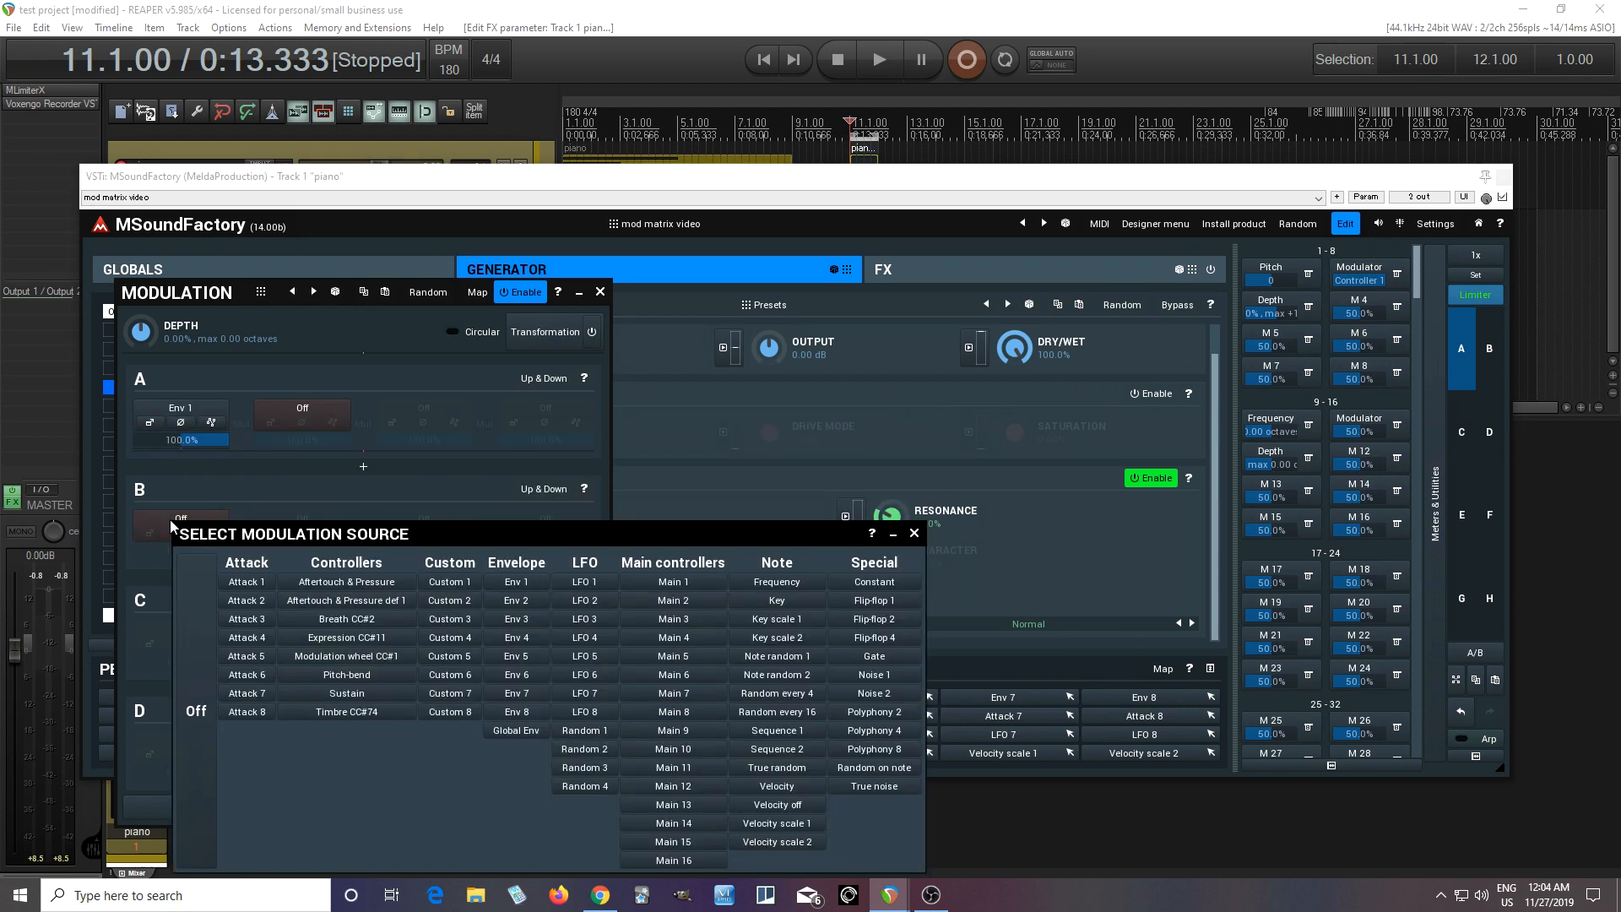
left_click(583, 595)
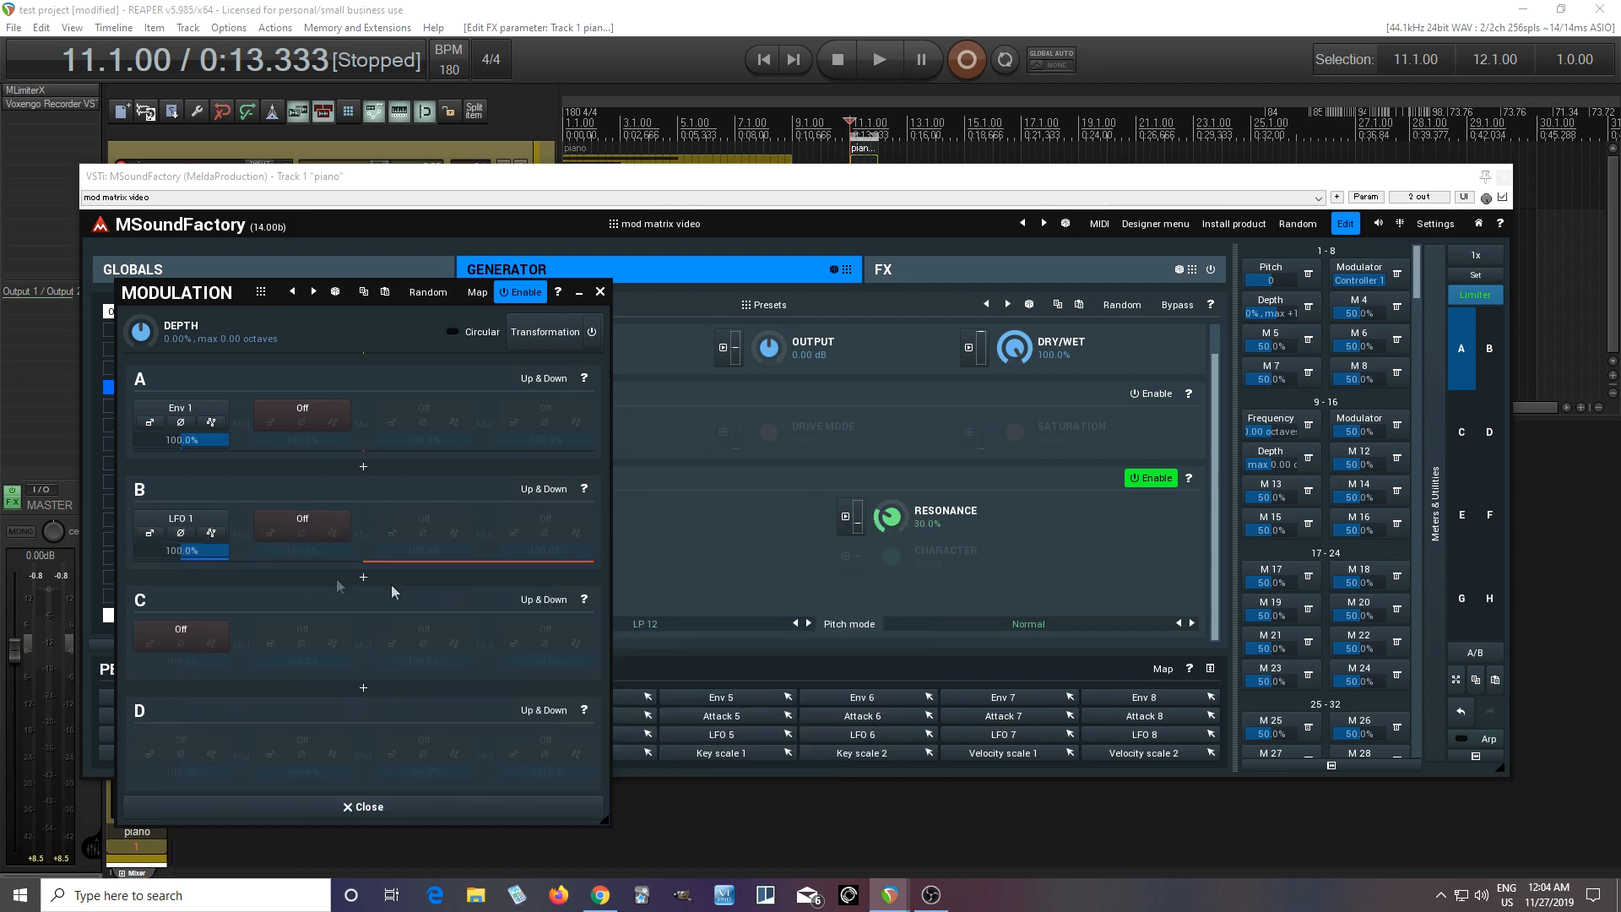
left_click(181, 632)
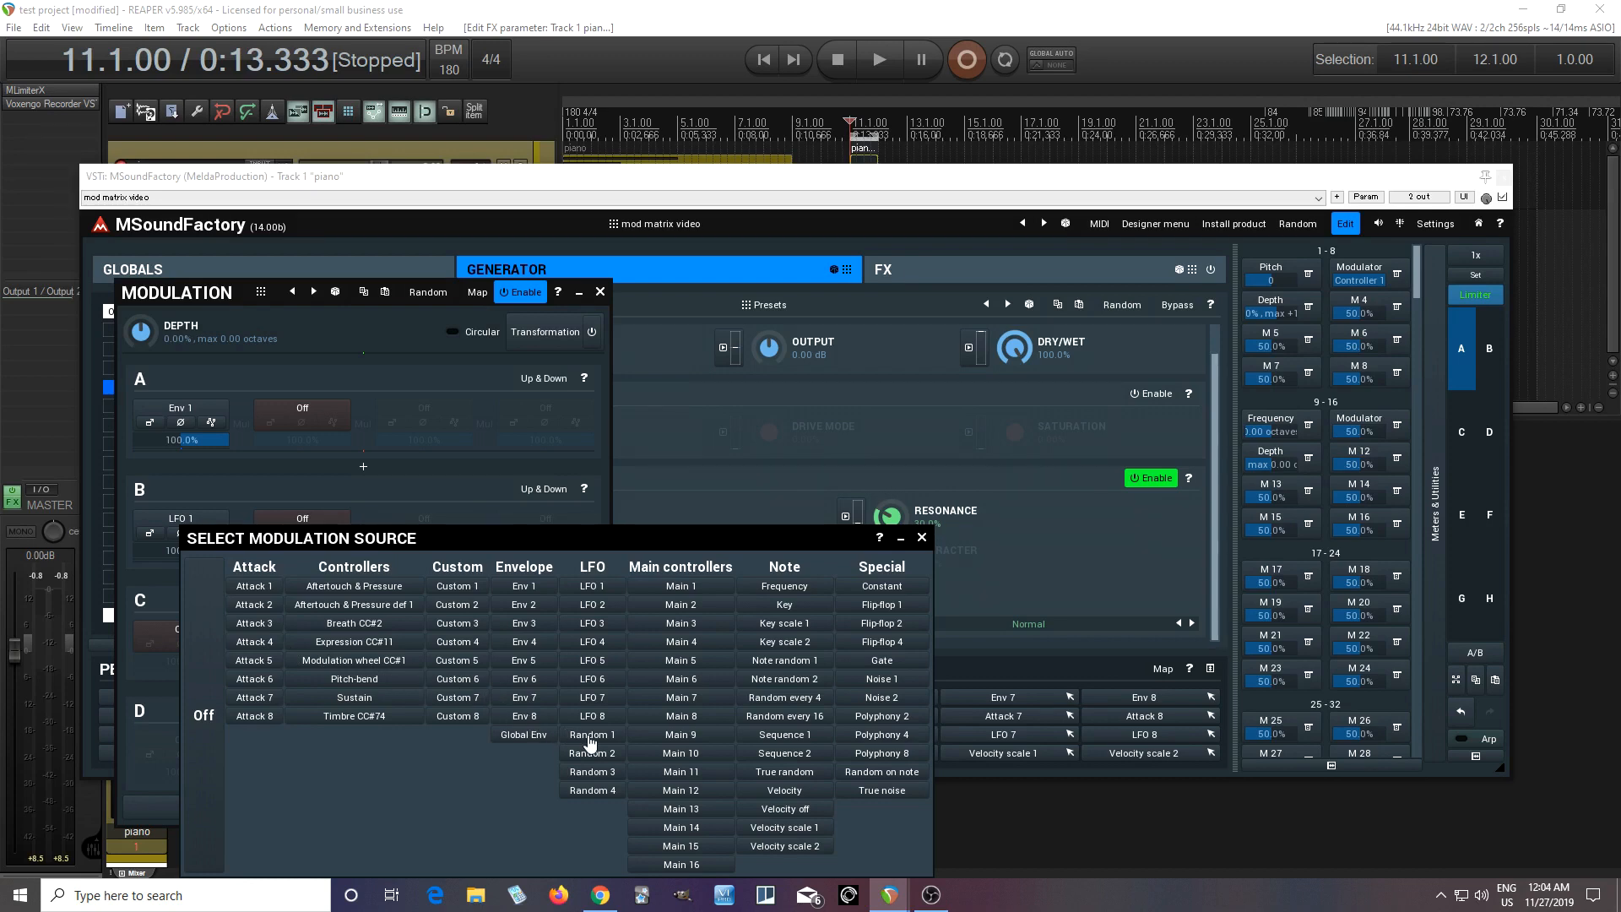
left_click(795, 662)
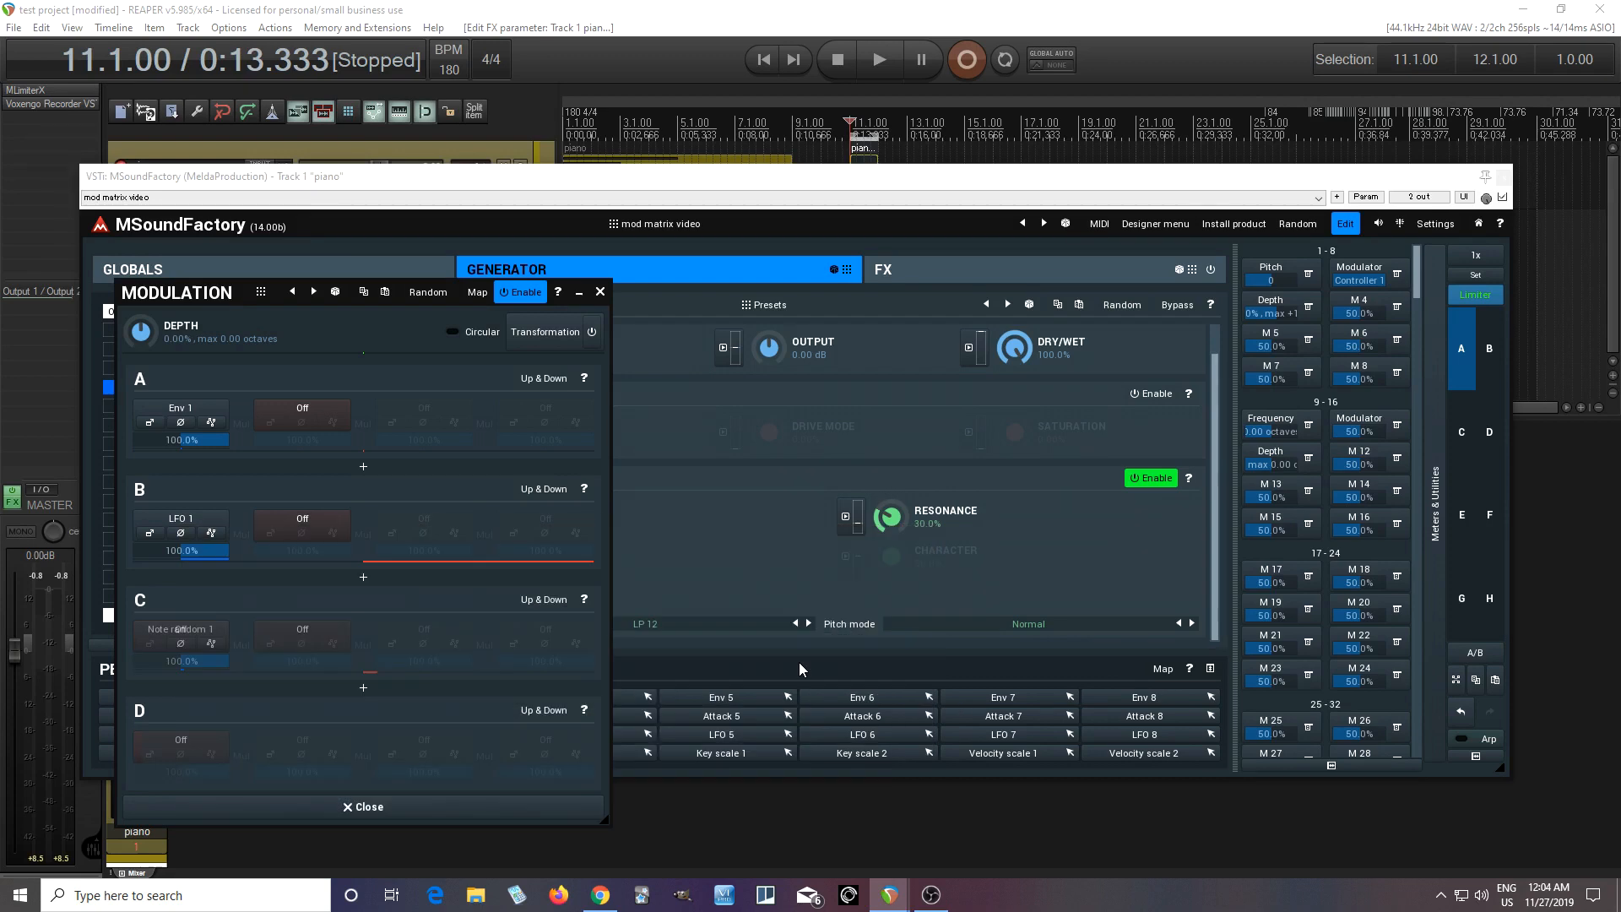
left_click(179, 741)
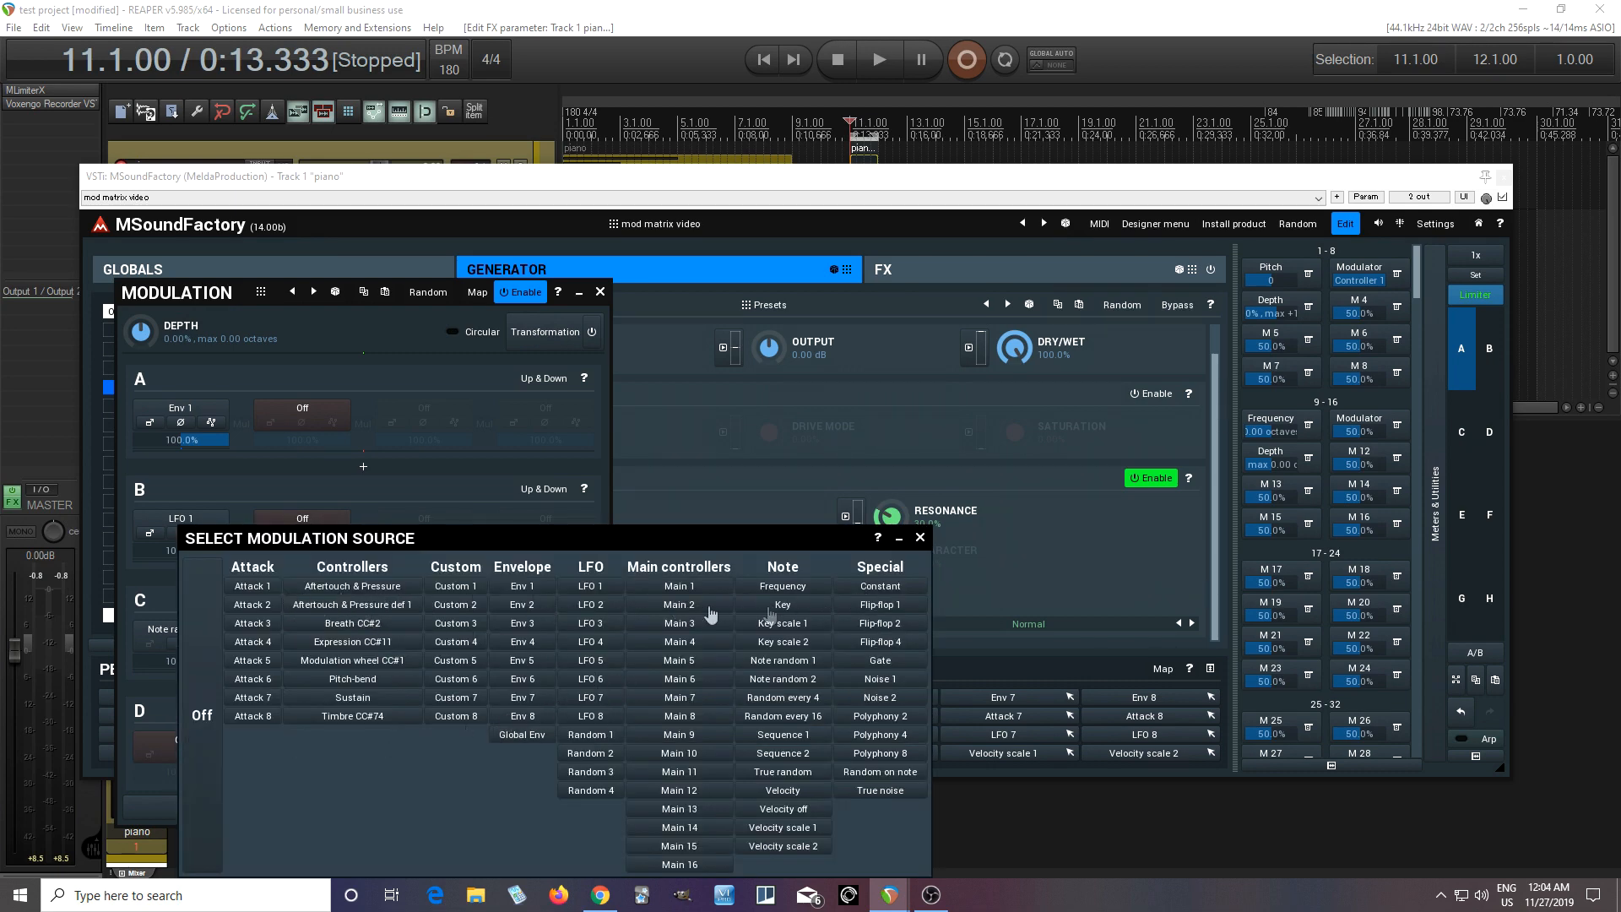
left_click(671, 587)
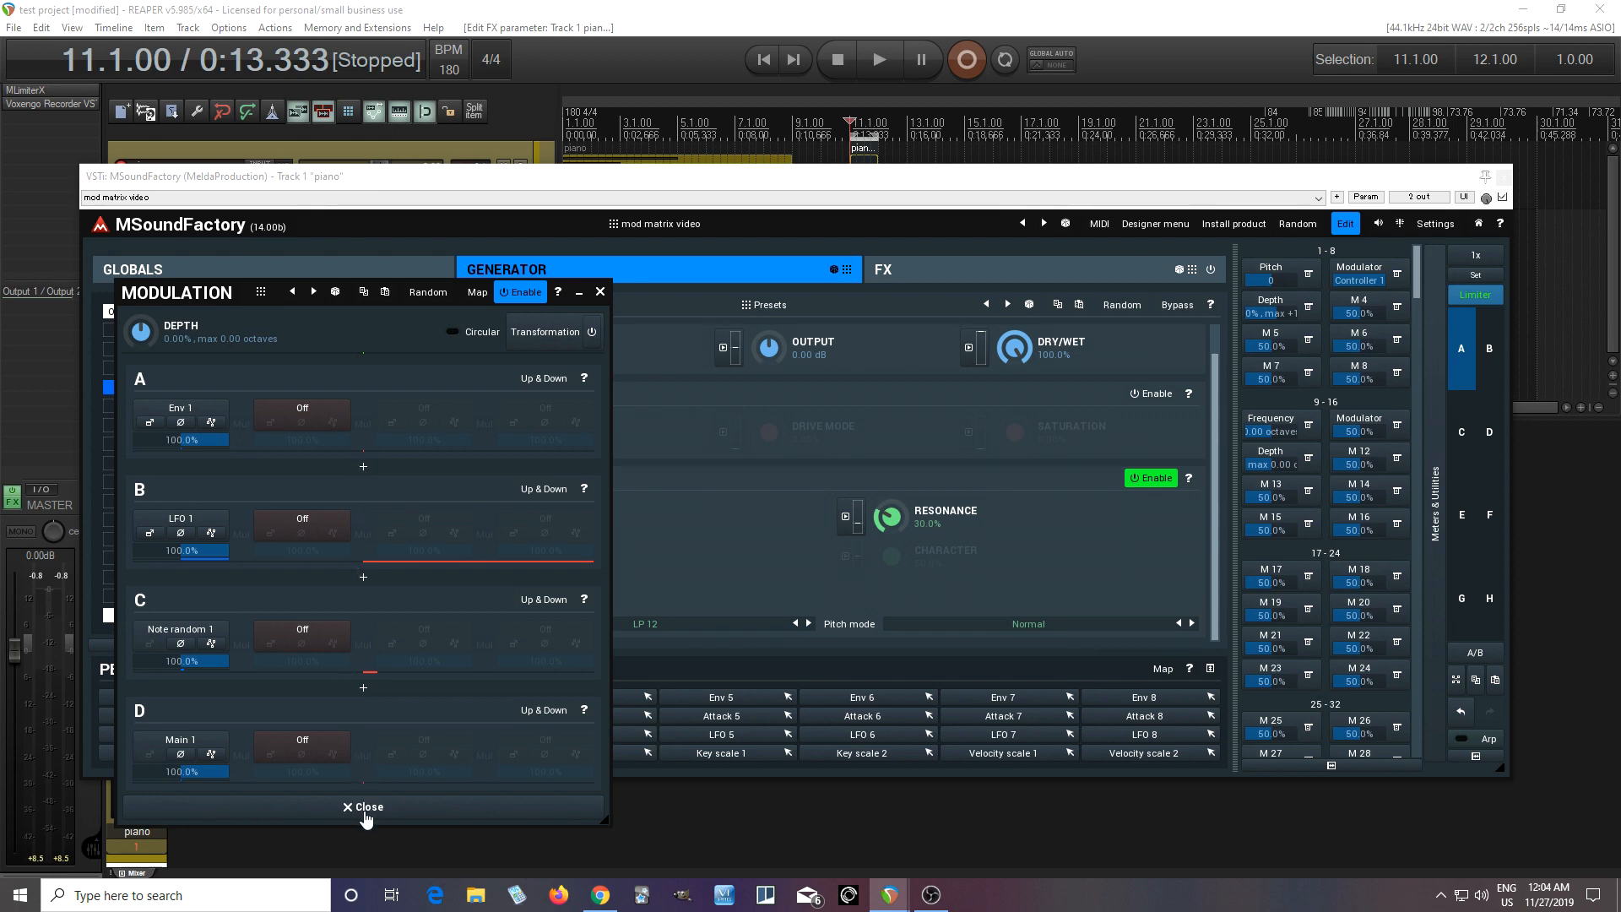
Clear and learn the filter's Modulator multiparameter with the amounts of modulation sources A to D, and close the modulation settings
left_click(1400, 430)
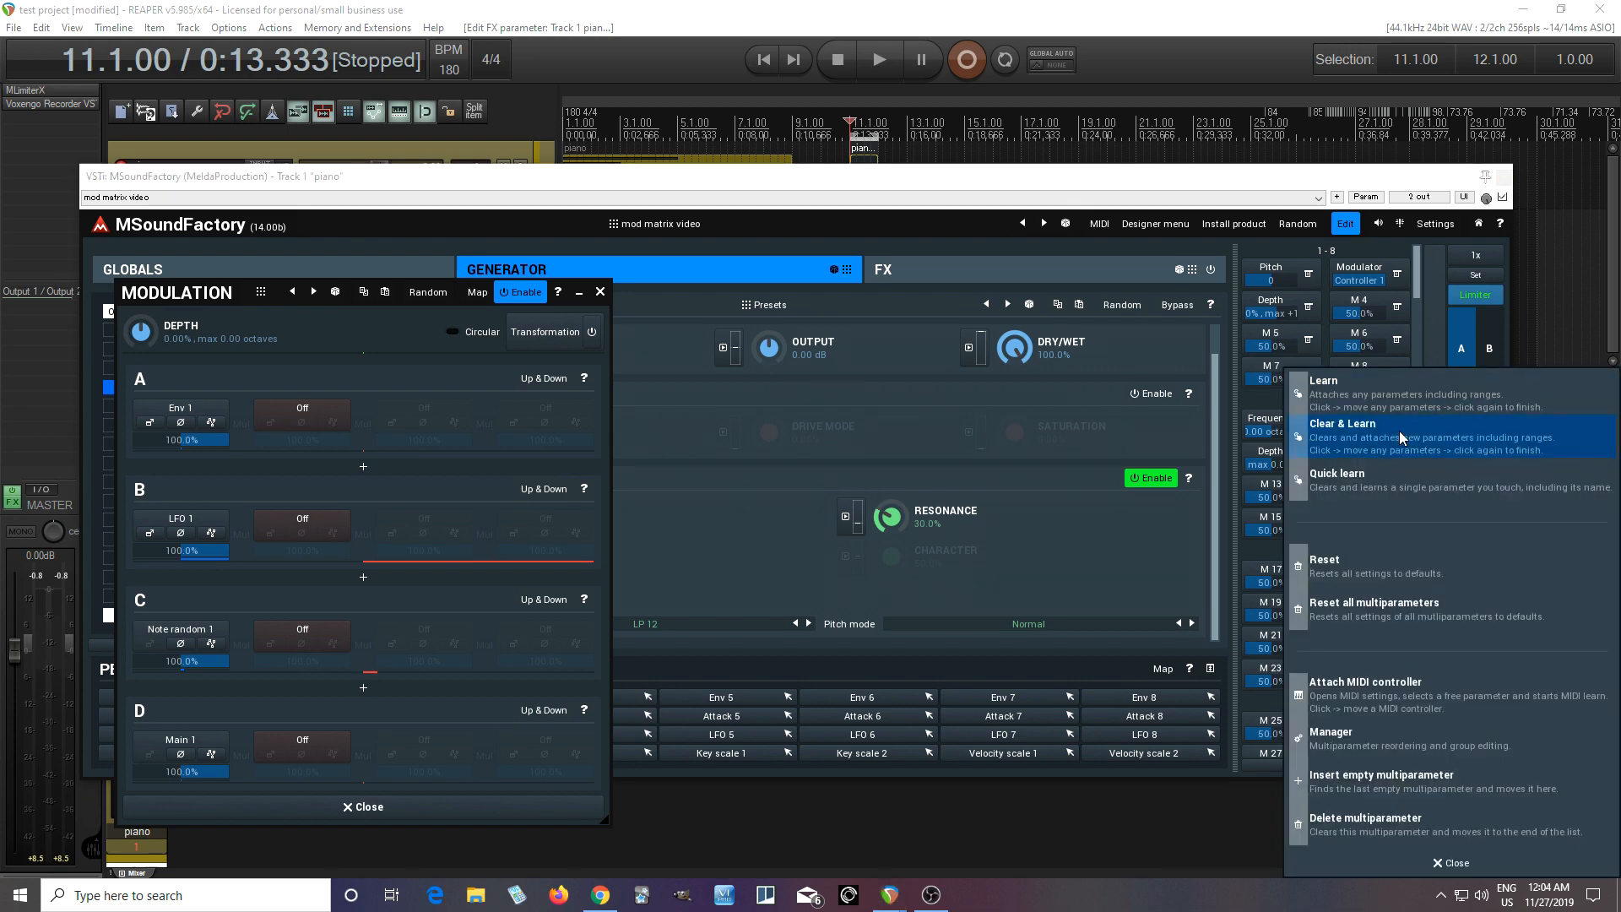
left_click(1400, 431)
left_click_drag(215, 444, 214, 460)
double_click(213, 442)
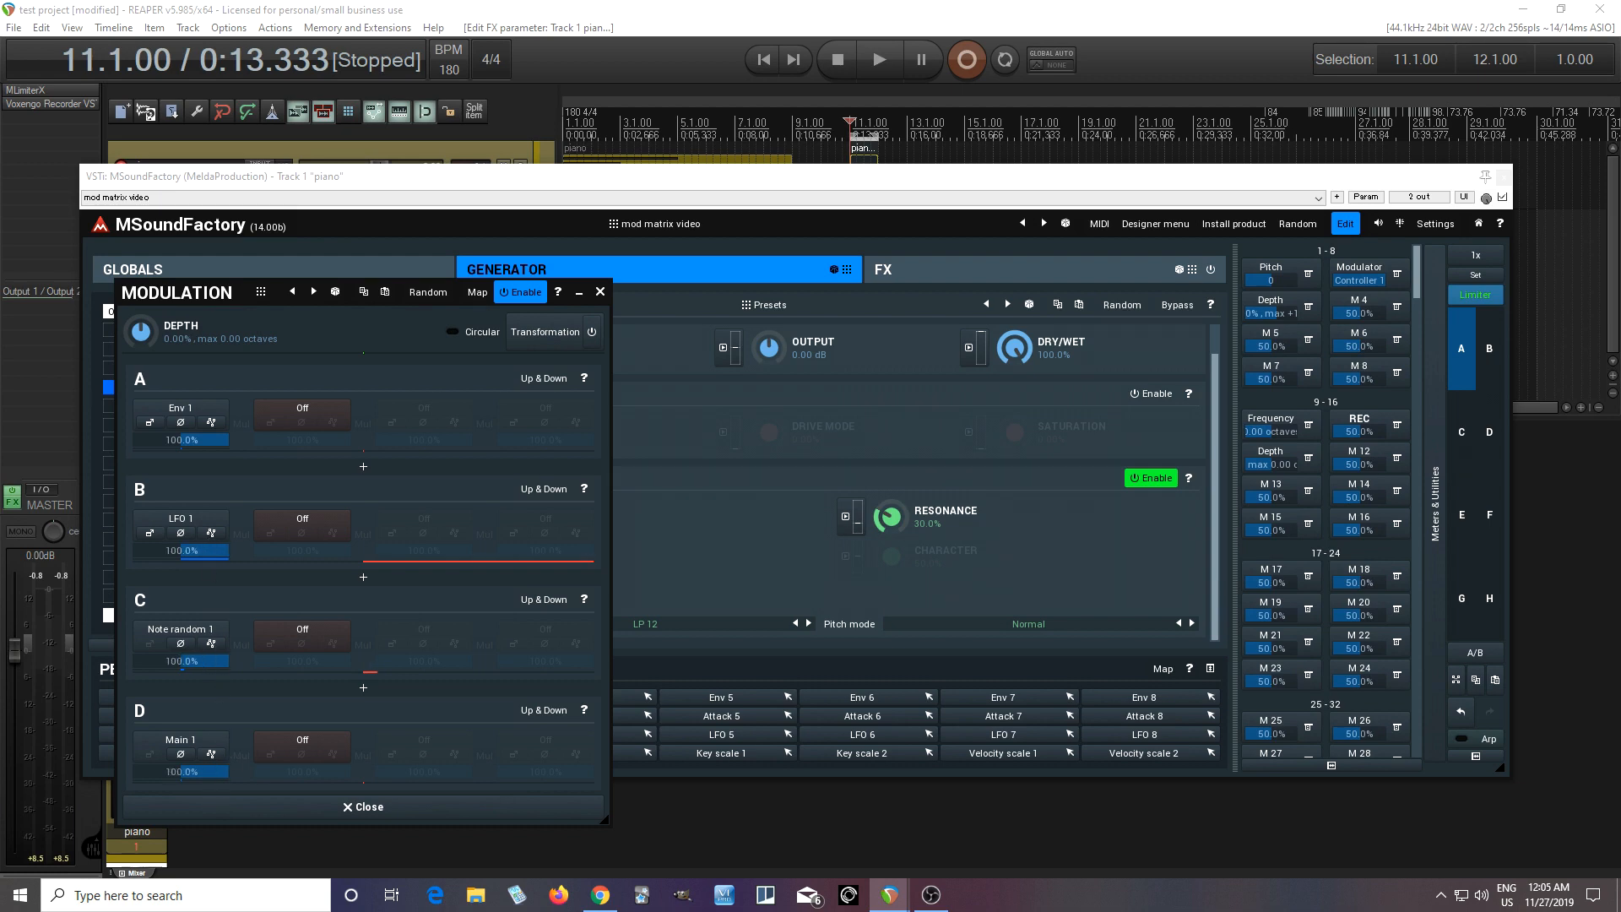
left_click(1351, 422)
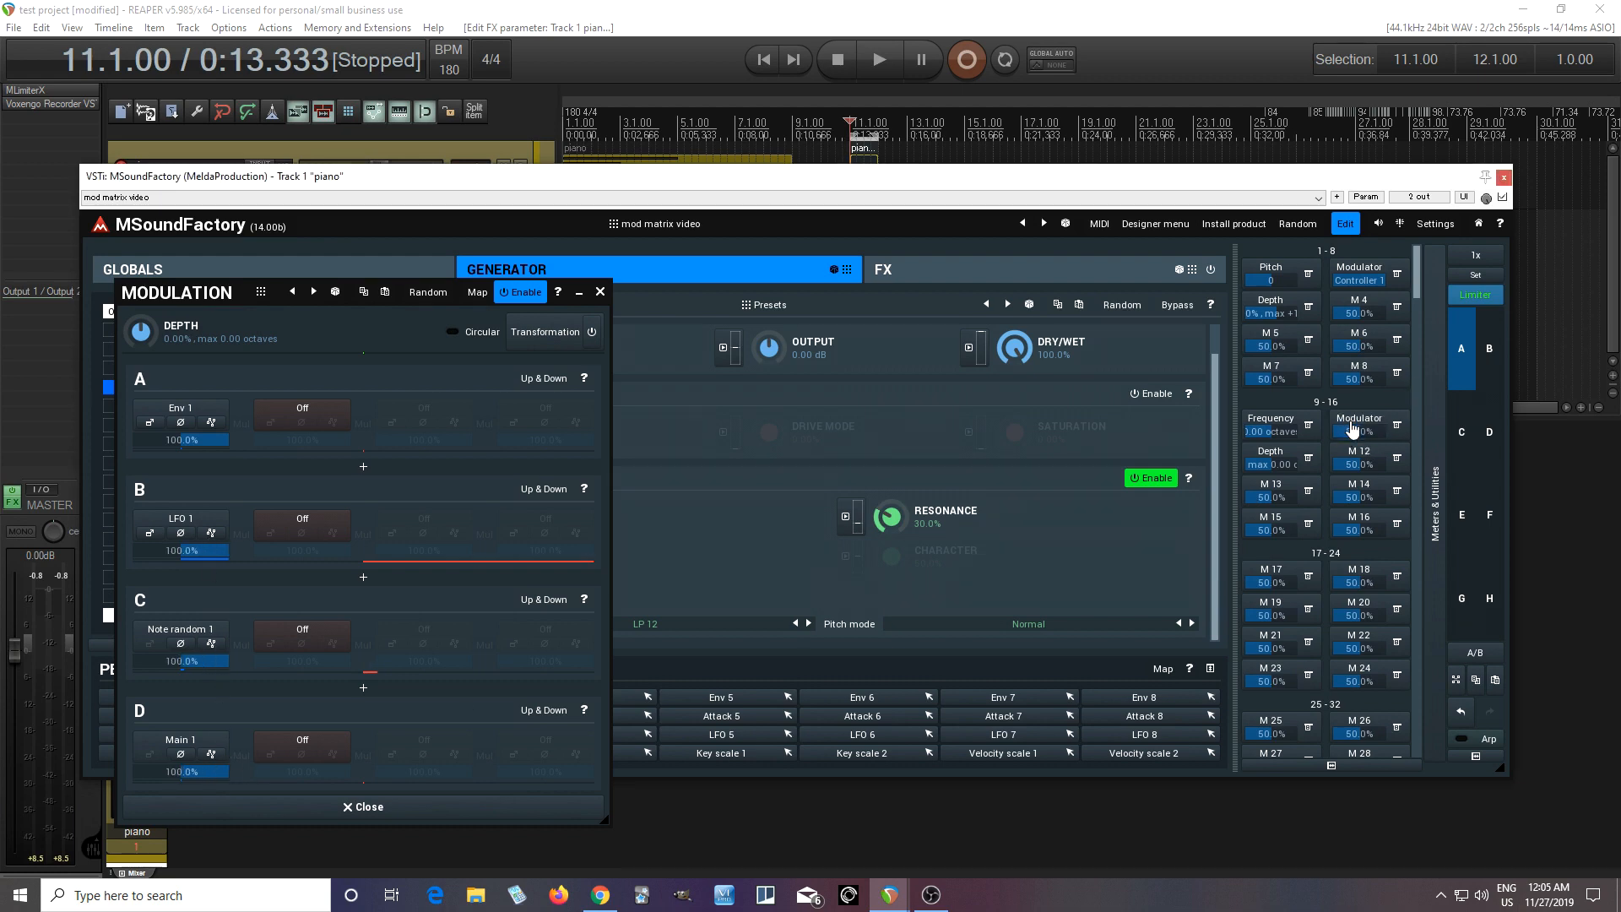
left_click(517, 812)
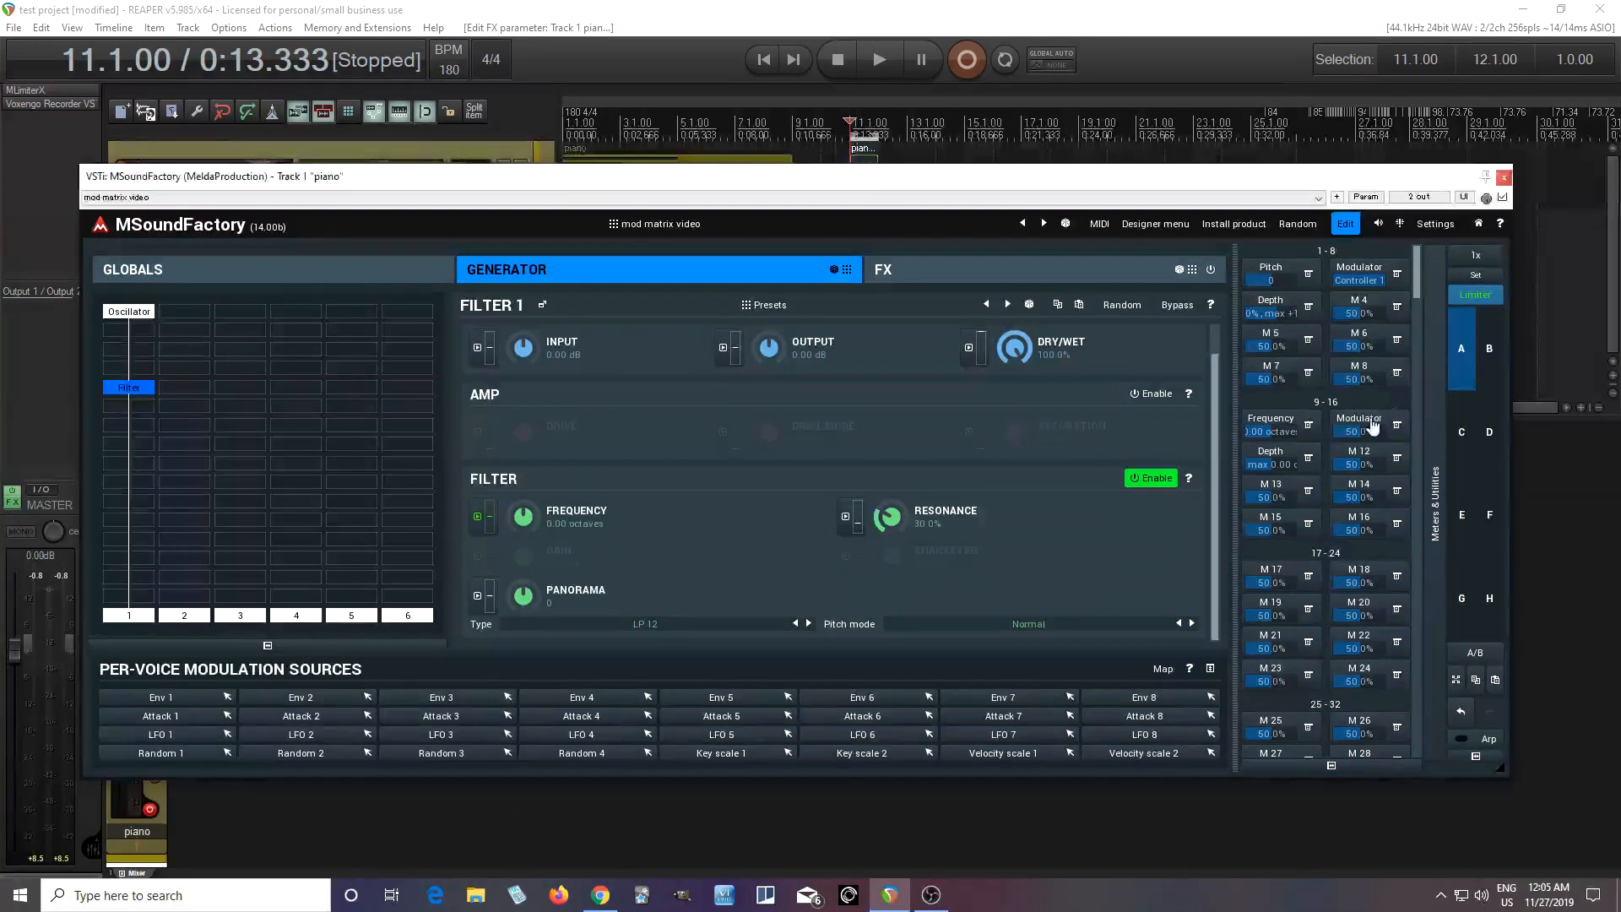
Open the settings of the filter's Modulator multiparameter and set its behaviour to Banks
left_click(1372, 426)
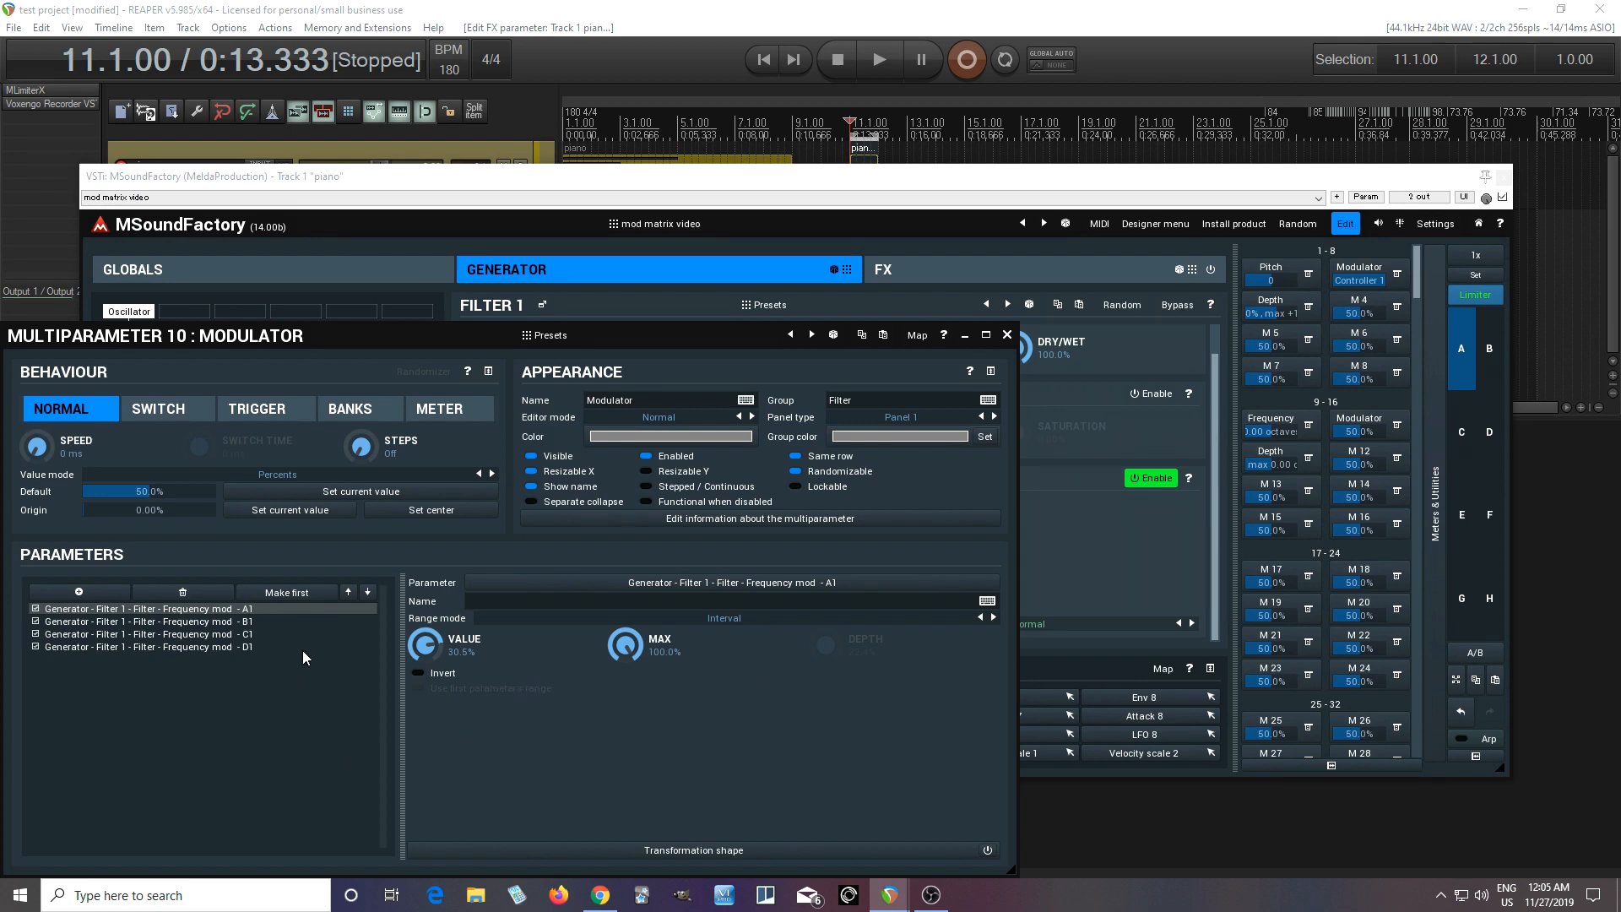
left_click(349, 409)
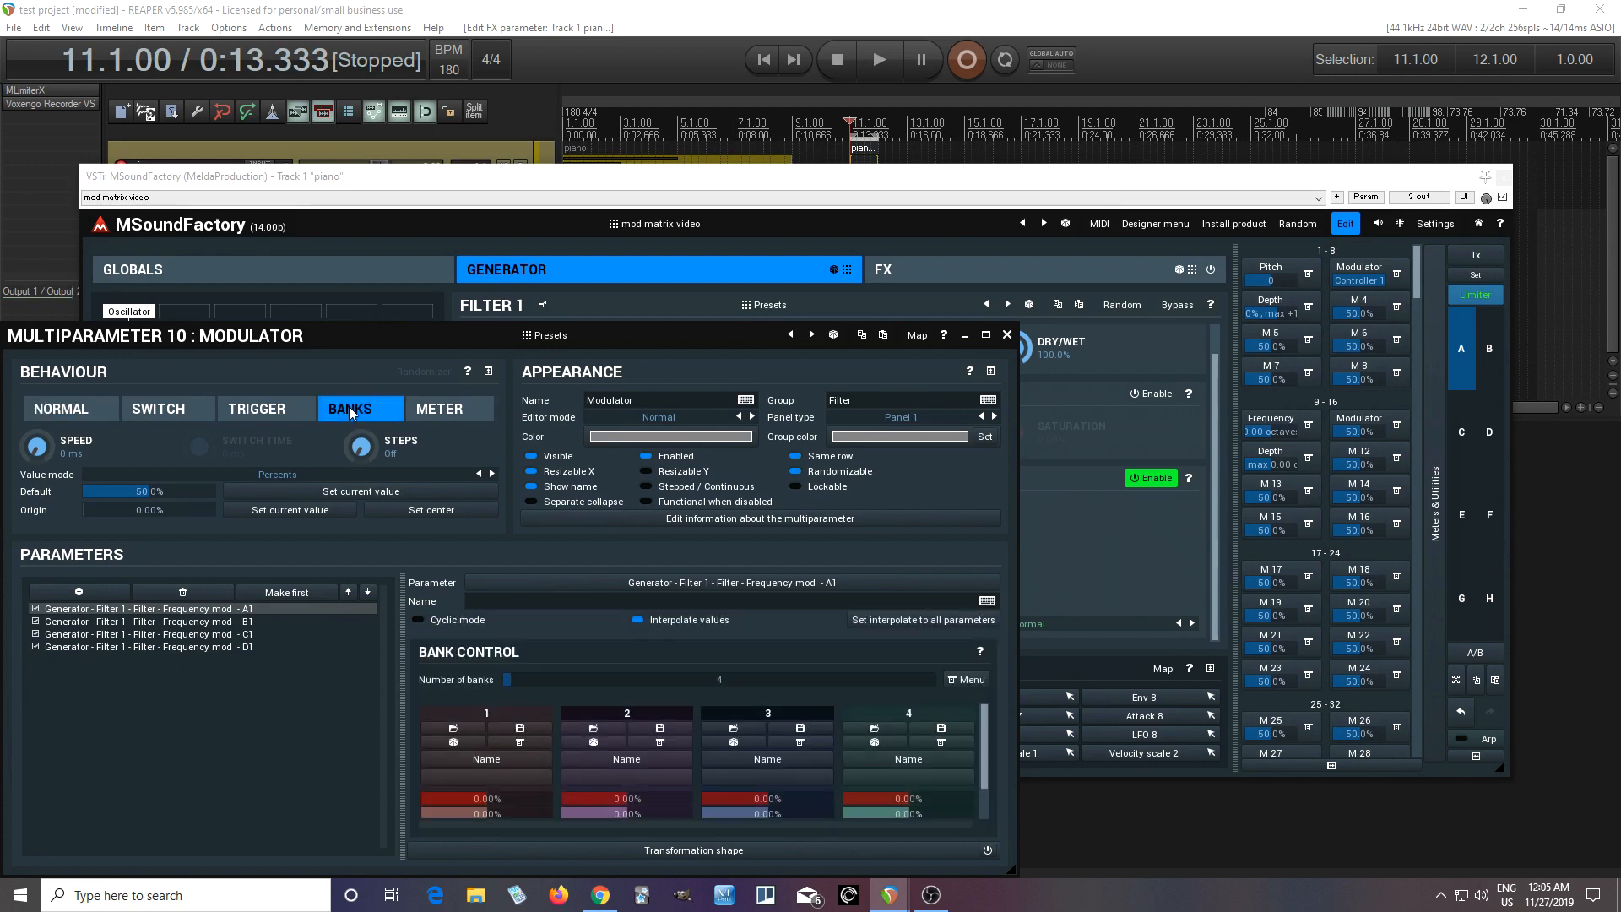
scroll(473, 759, "down", 1)
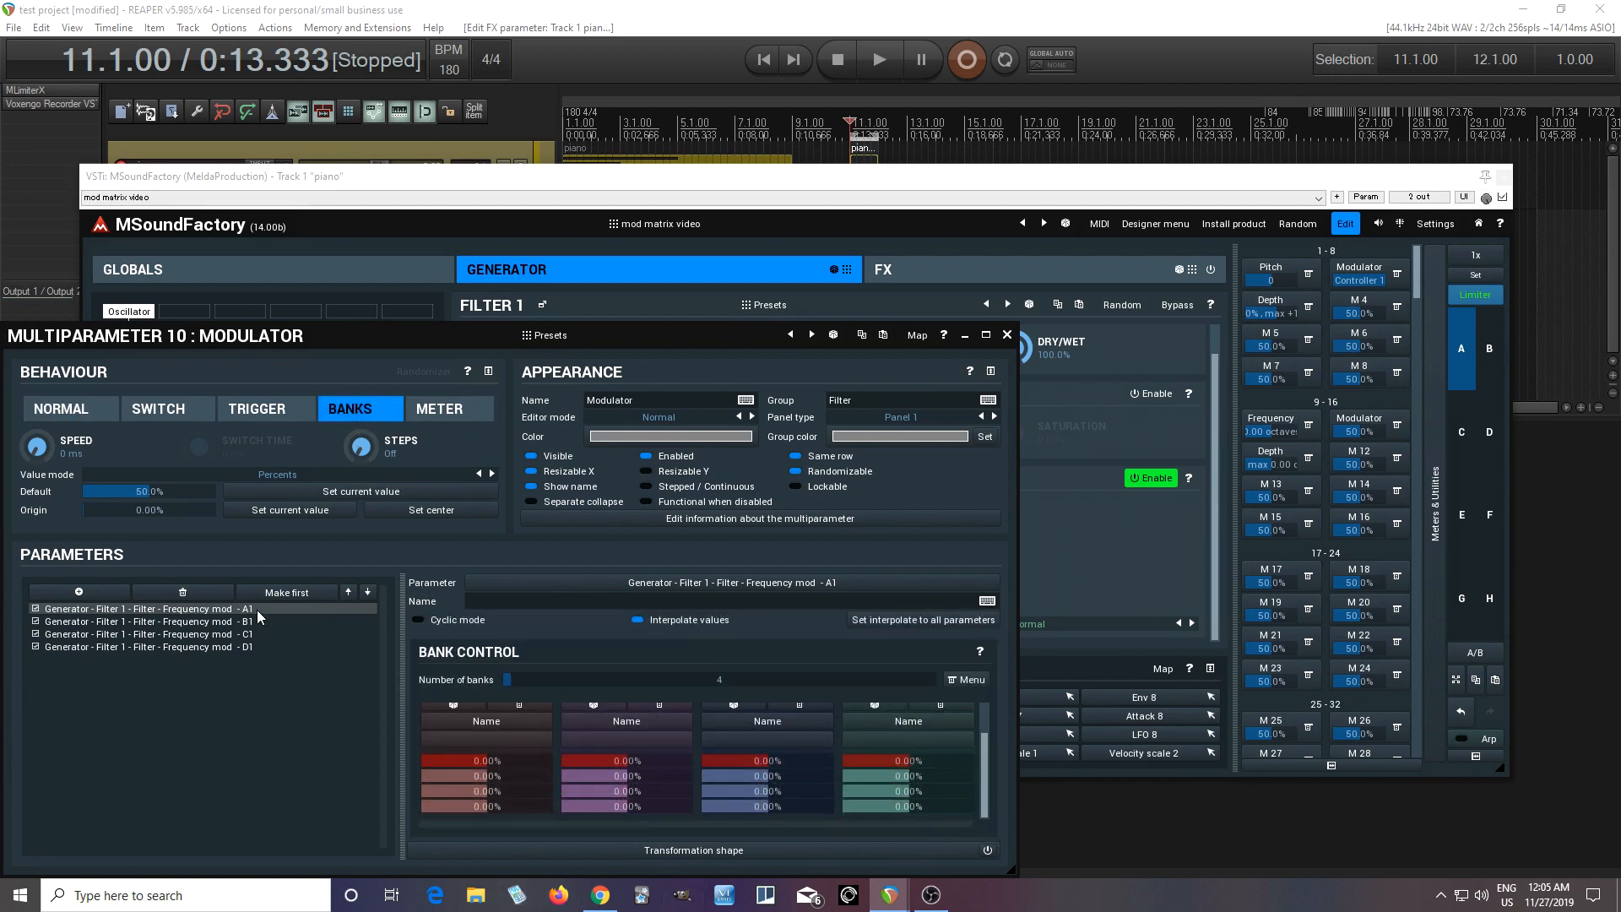
Name bank 1 ENV with parameter A1 at 100%, and bank 2 LFO with parameter B1 at 100%
left_click(496, 736)
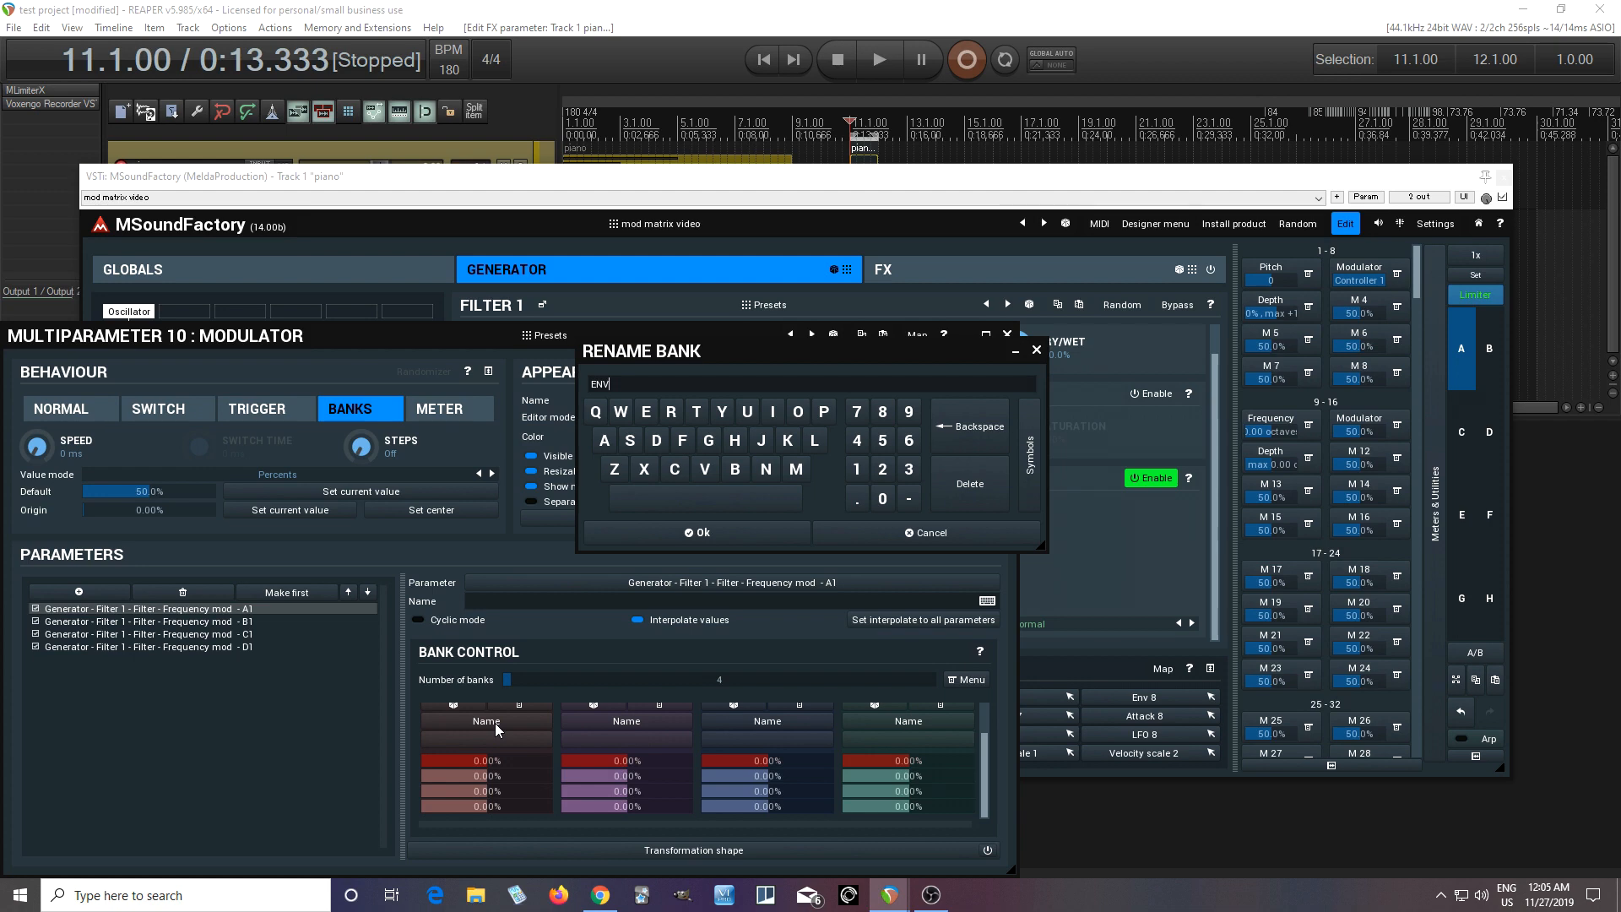
type("ENV")
left_click(707, 534)
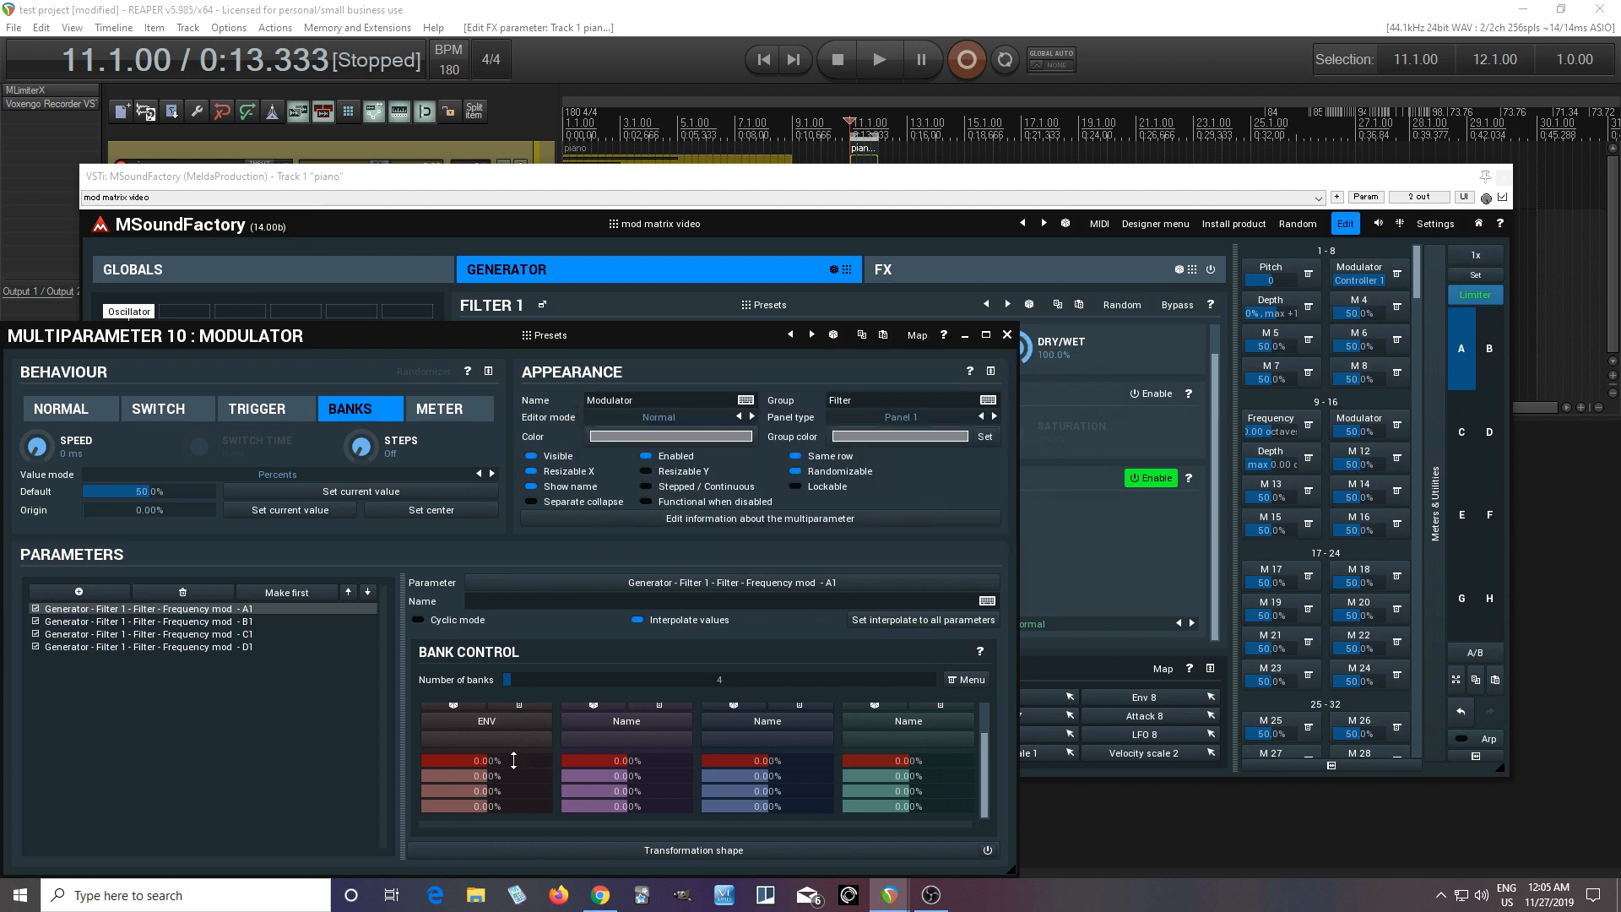
left_click_drag(514, 760, 271, 695)
left_click(601, 722)
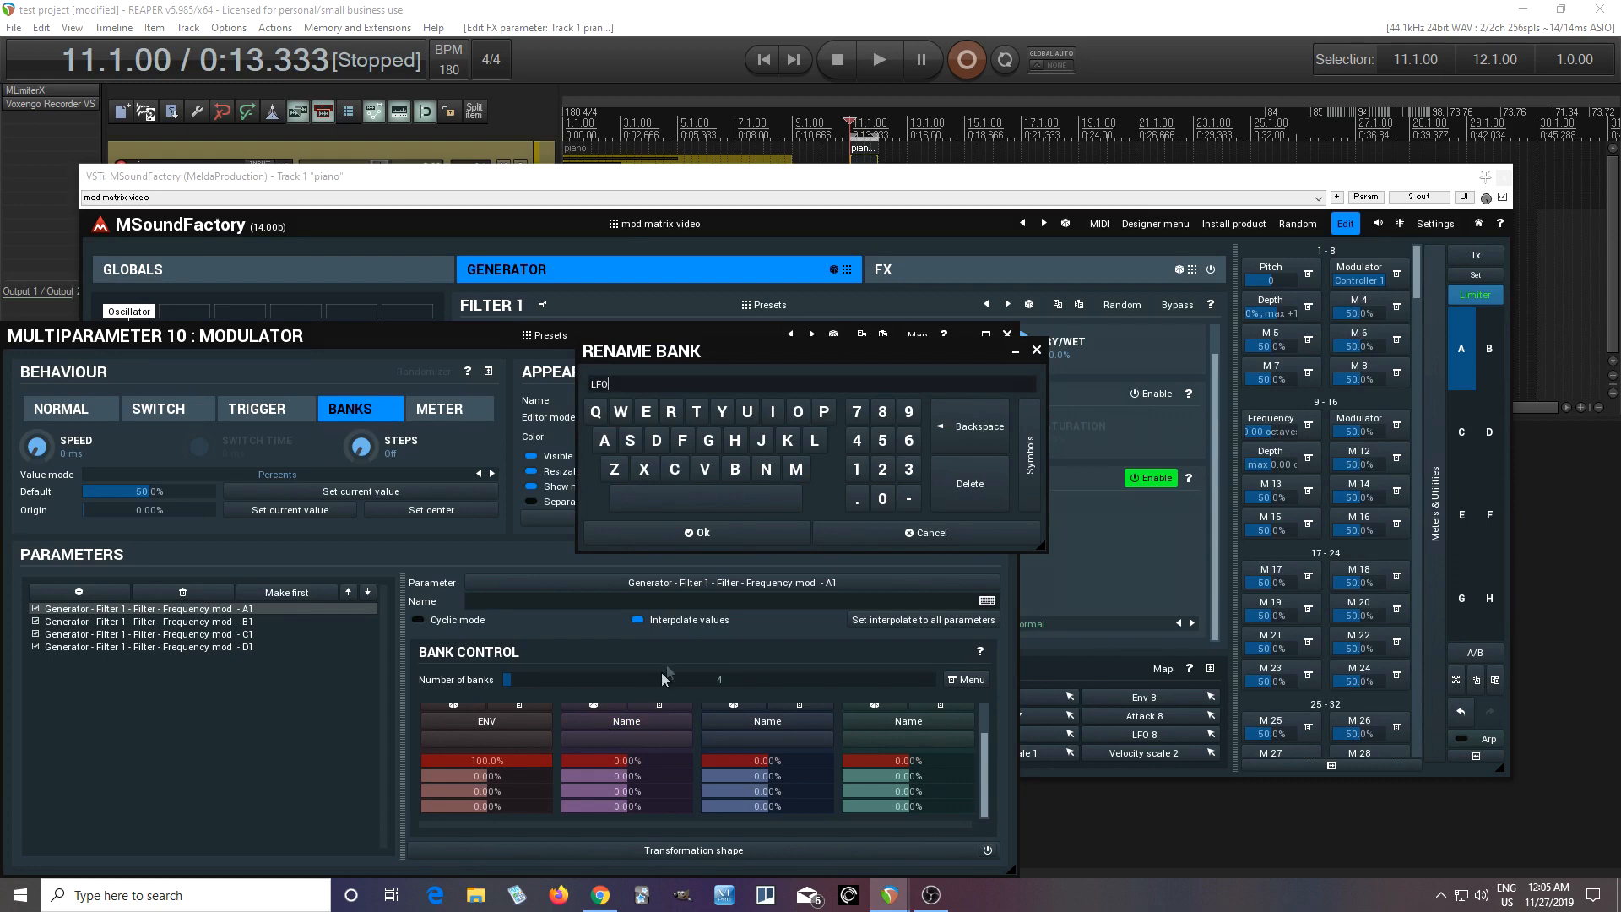
left_click(685, 537)
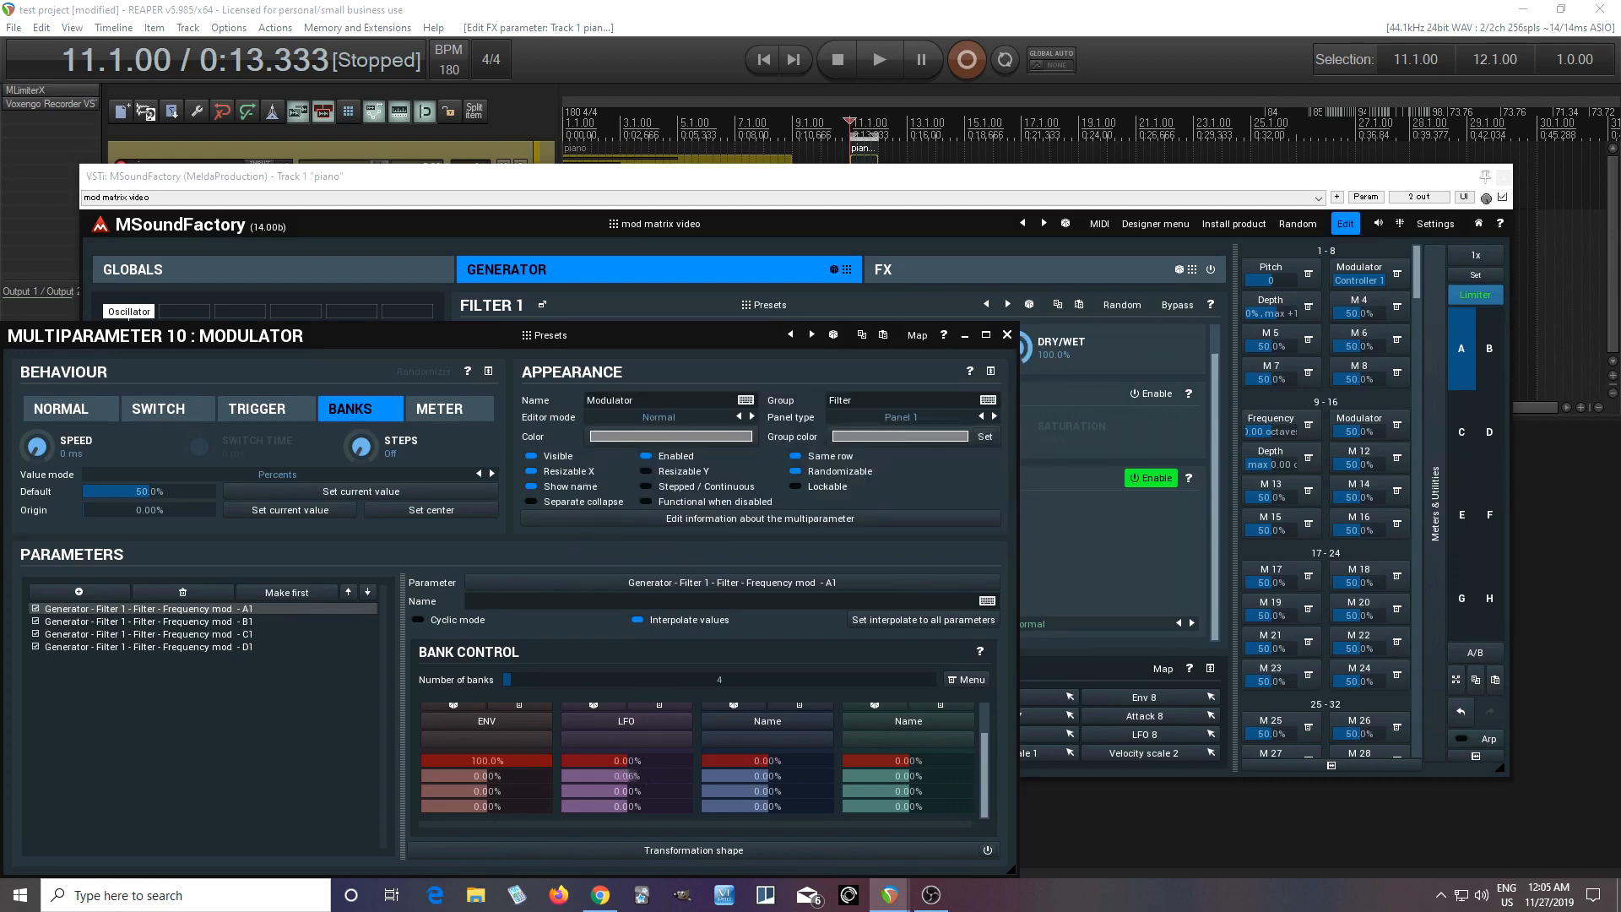
left_click(631, 776)
Name bank 3 RND with parameter C1 at 100%, and bank 4 Main Cont with parameter D1 at 100%
left_click(764, 721)
type("RND")
left_click(716, 532)
left_click(754, 791)
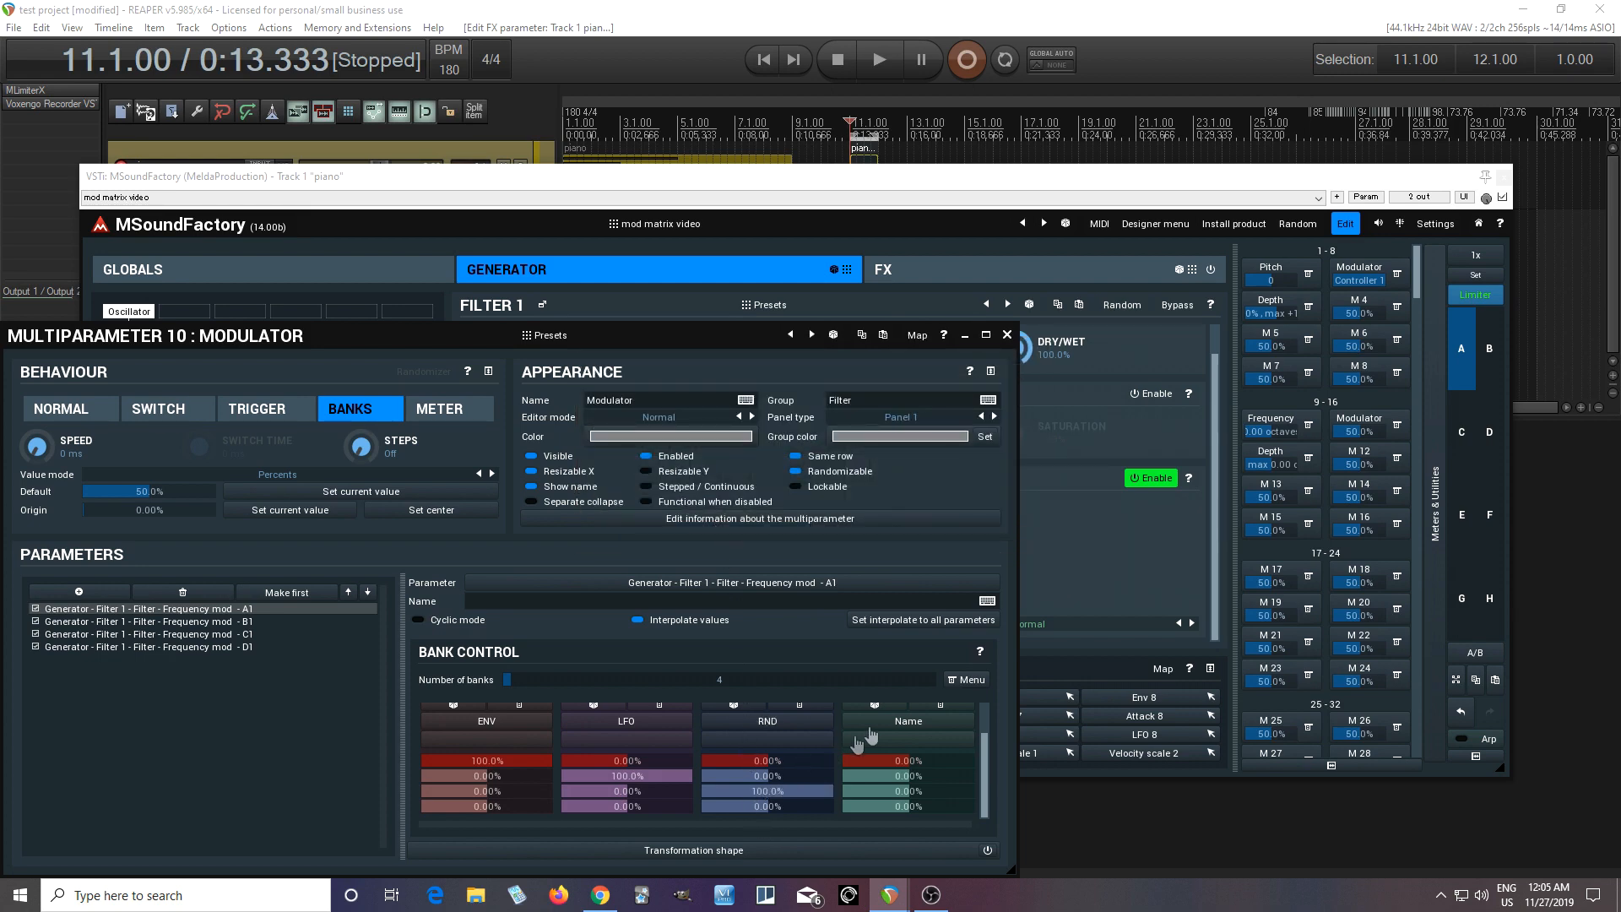
left_click(884, 723)
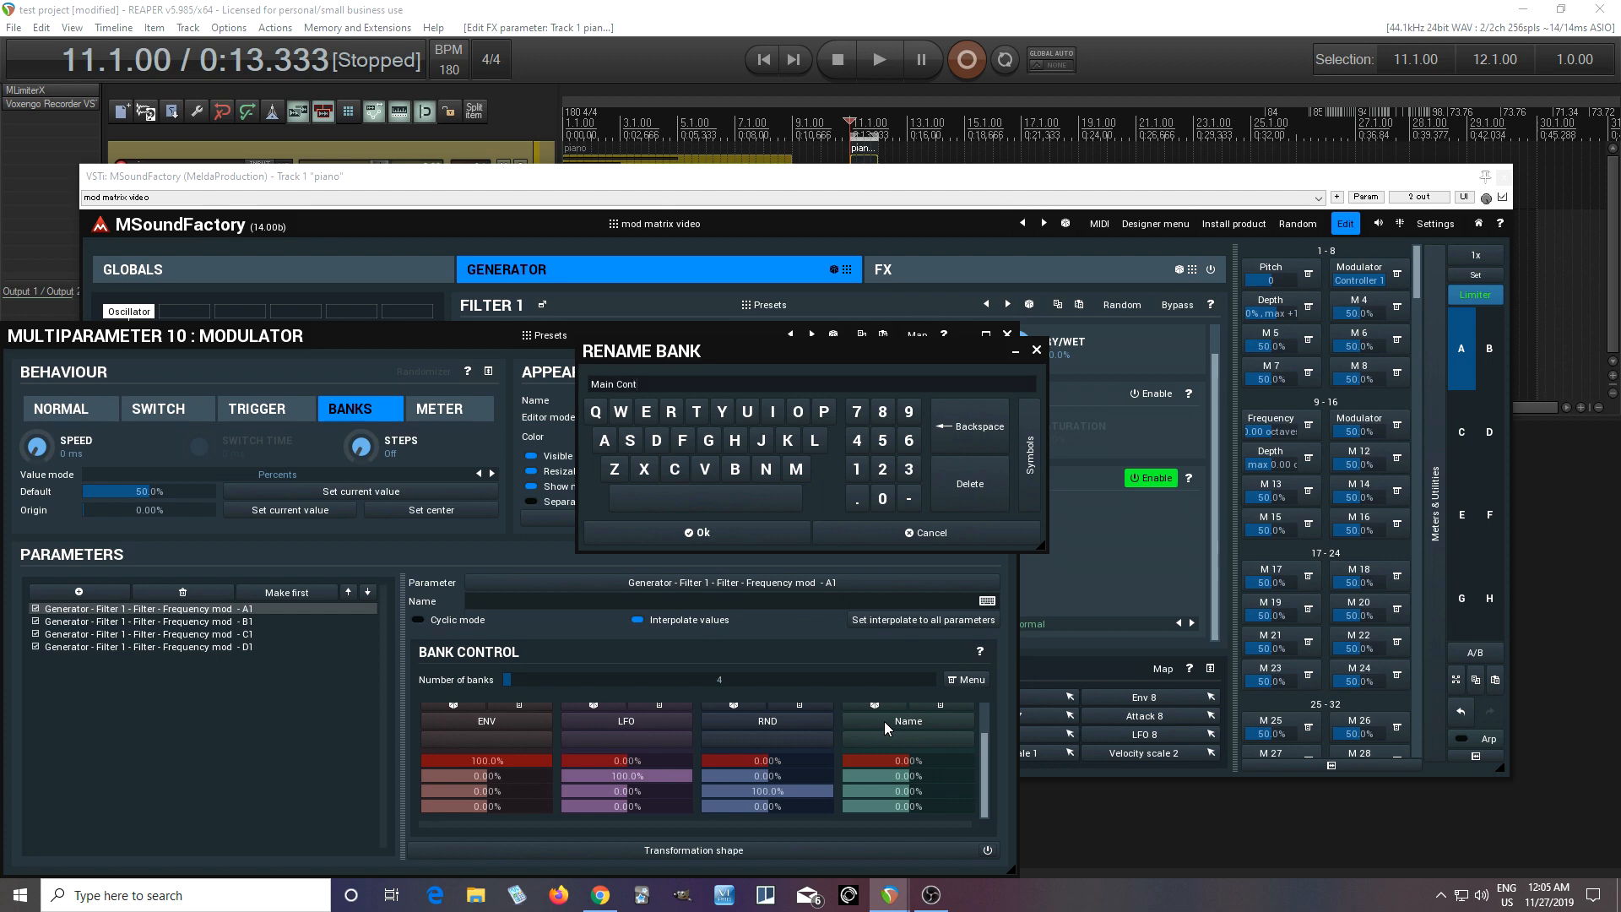
left_click(688, 531)
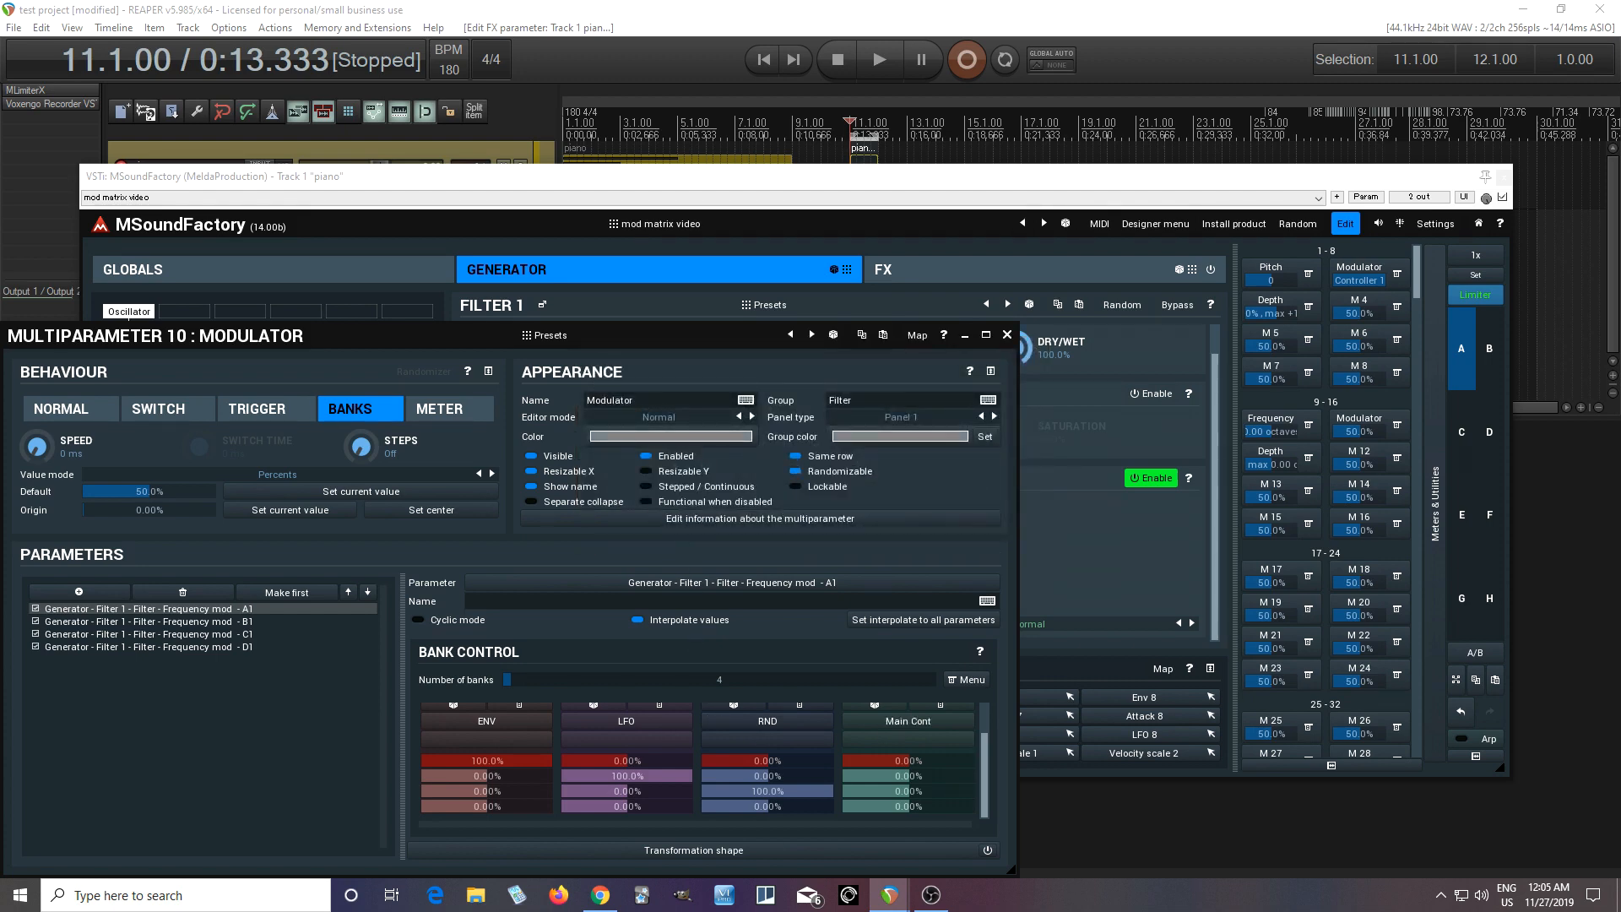
left_click(947, 807)
Set the multiparameter's value mode to By bank name and its editor mode to Switcher, and close its settings
left_click(306, 476)
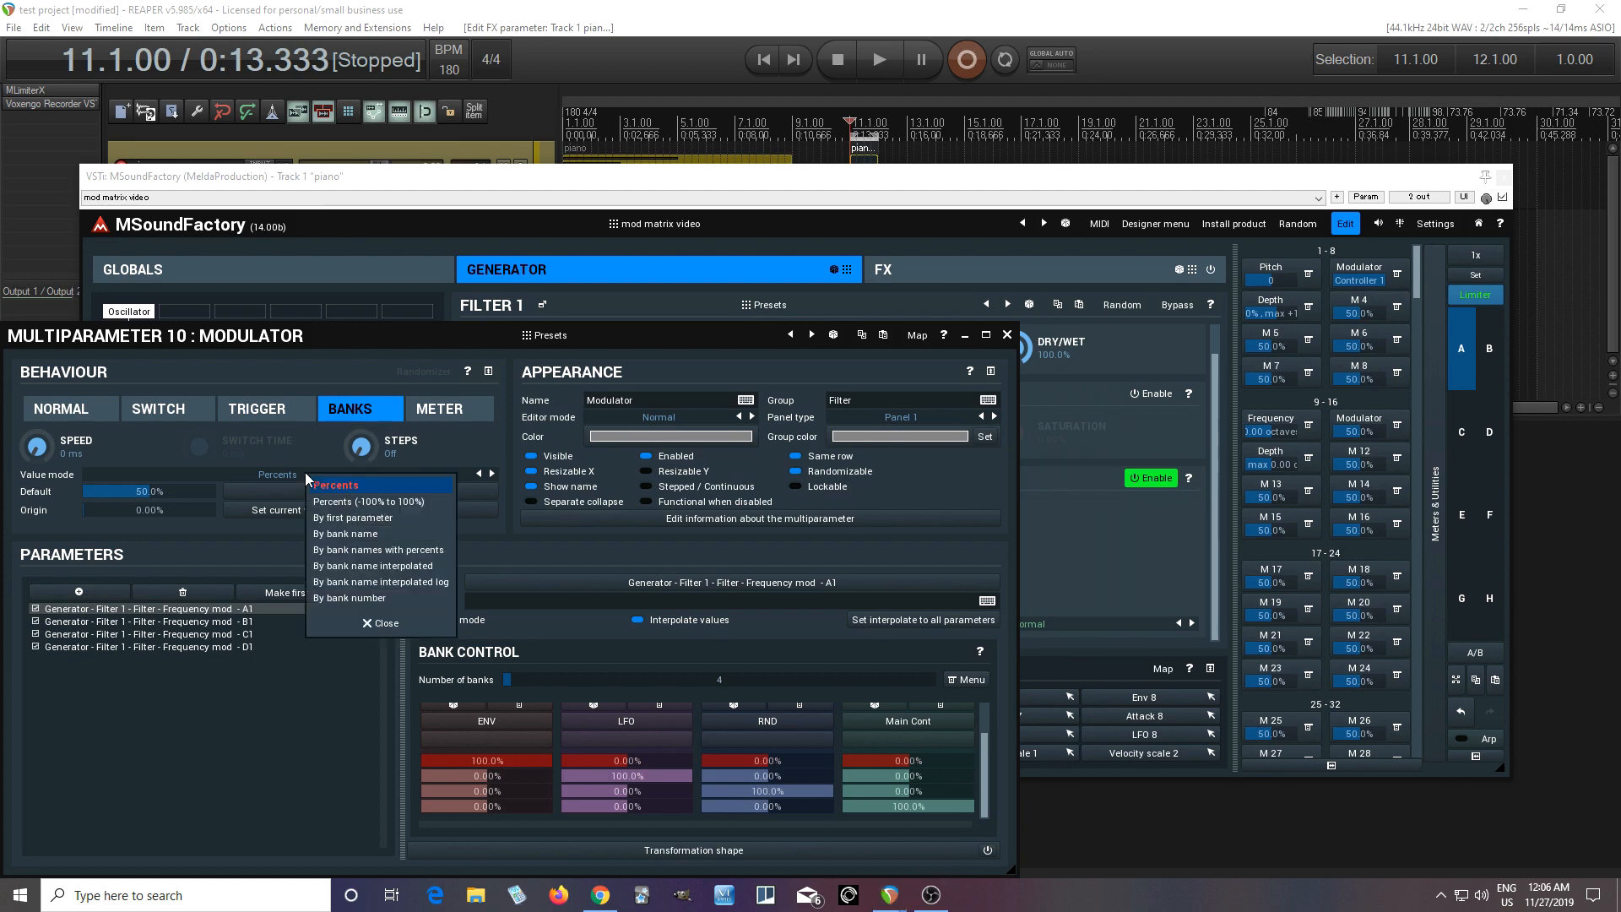
left_click(358, 534)
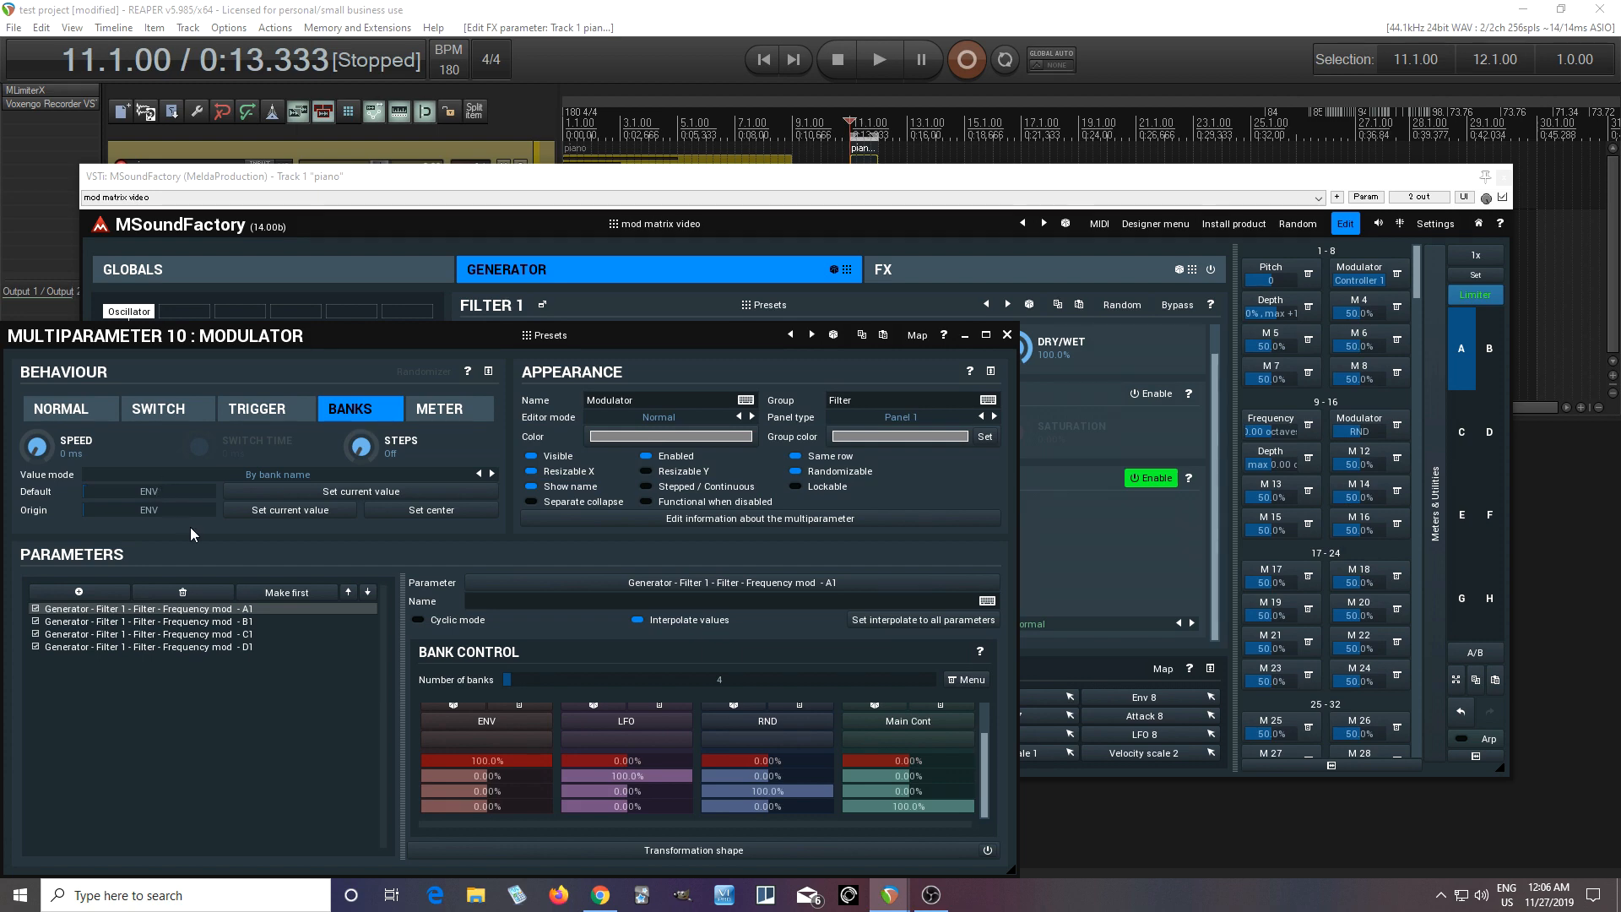
left_click(661, 422)
left_click(707, 457)
left_click(1006, 335)
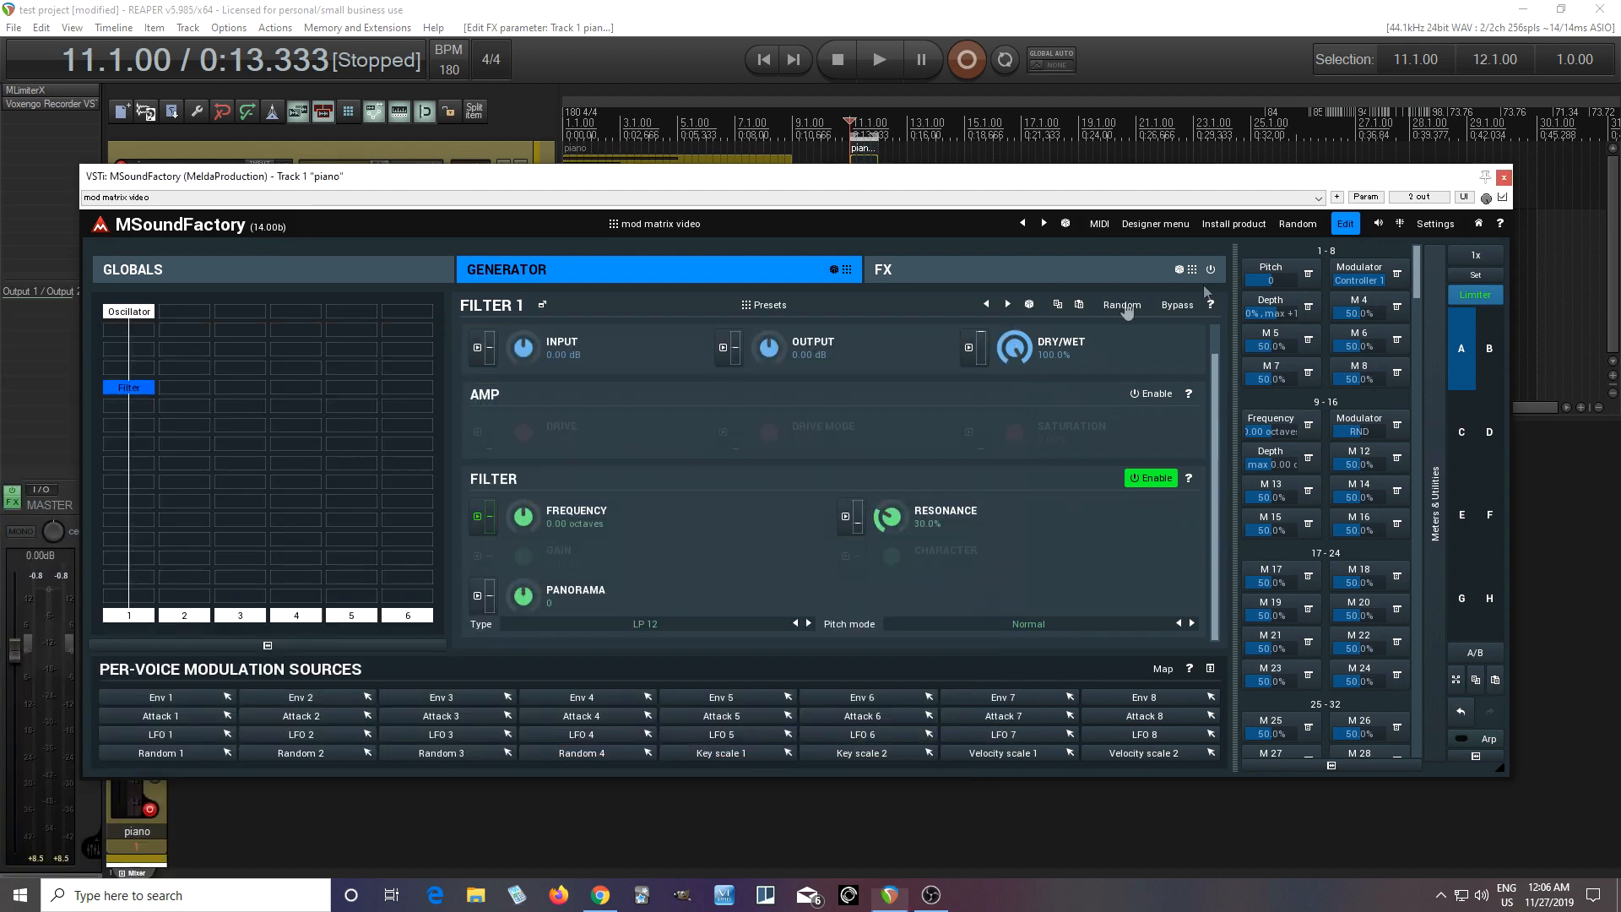
Leave edit mode to choose ENV as the Filter modulator, and return to edit mode
left_click(1345, 224)
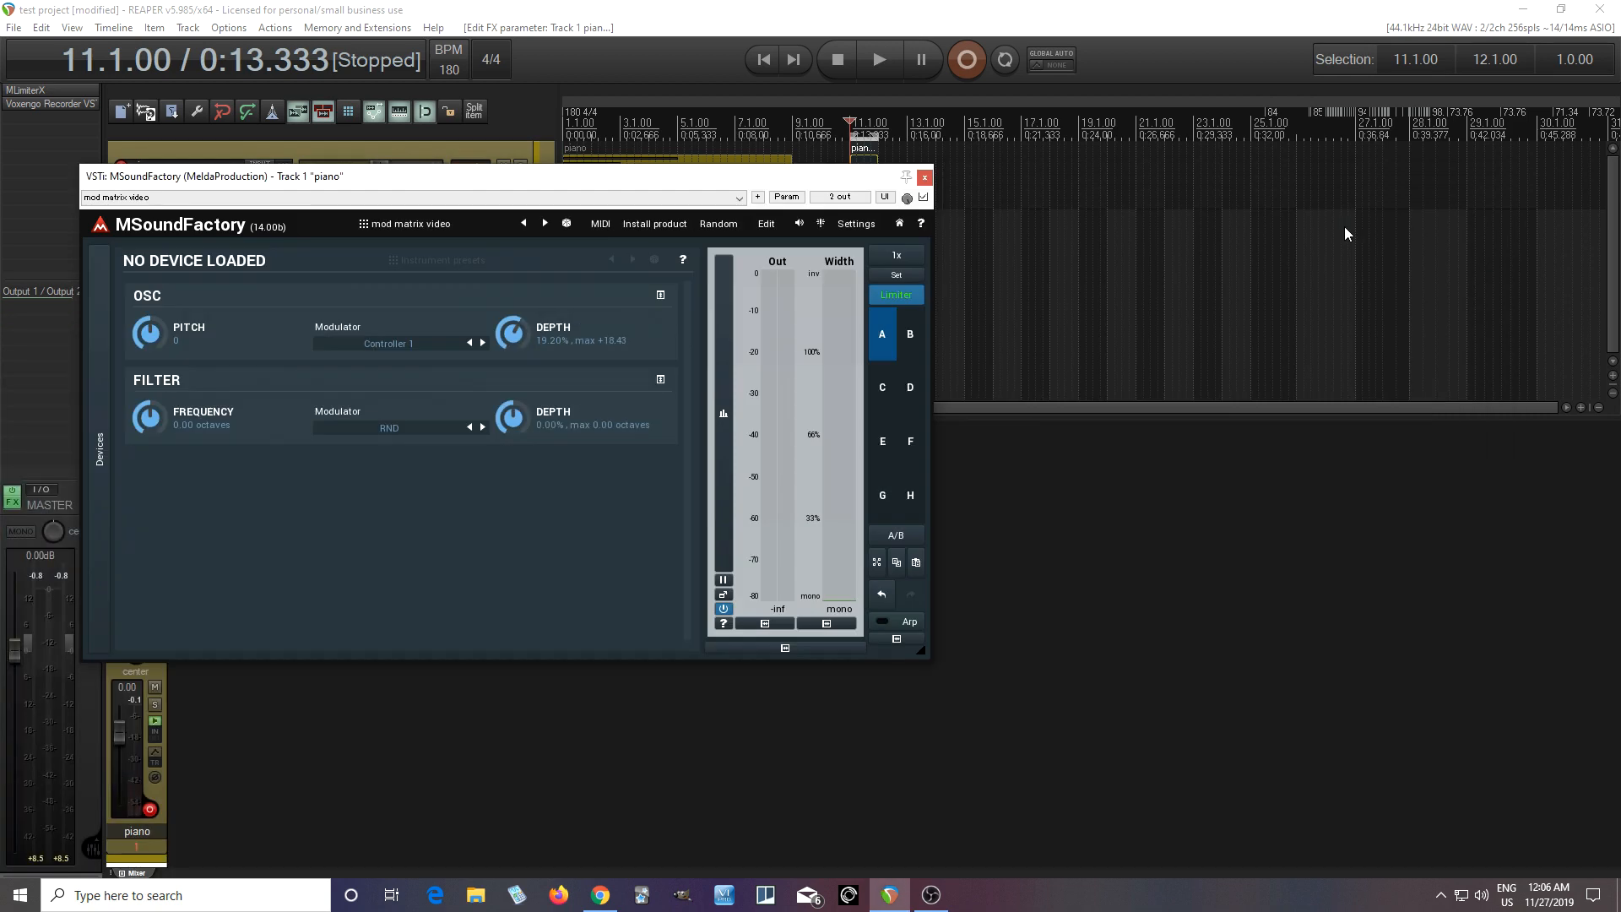
left_click(411, 430)
left_click(453, 461)
left_click(767, 226)
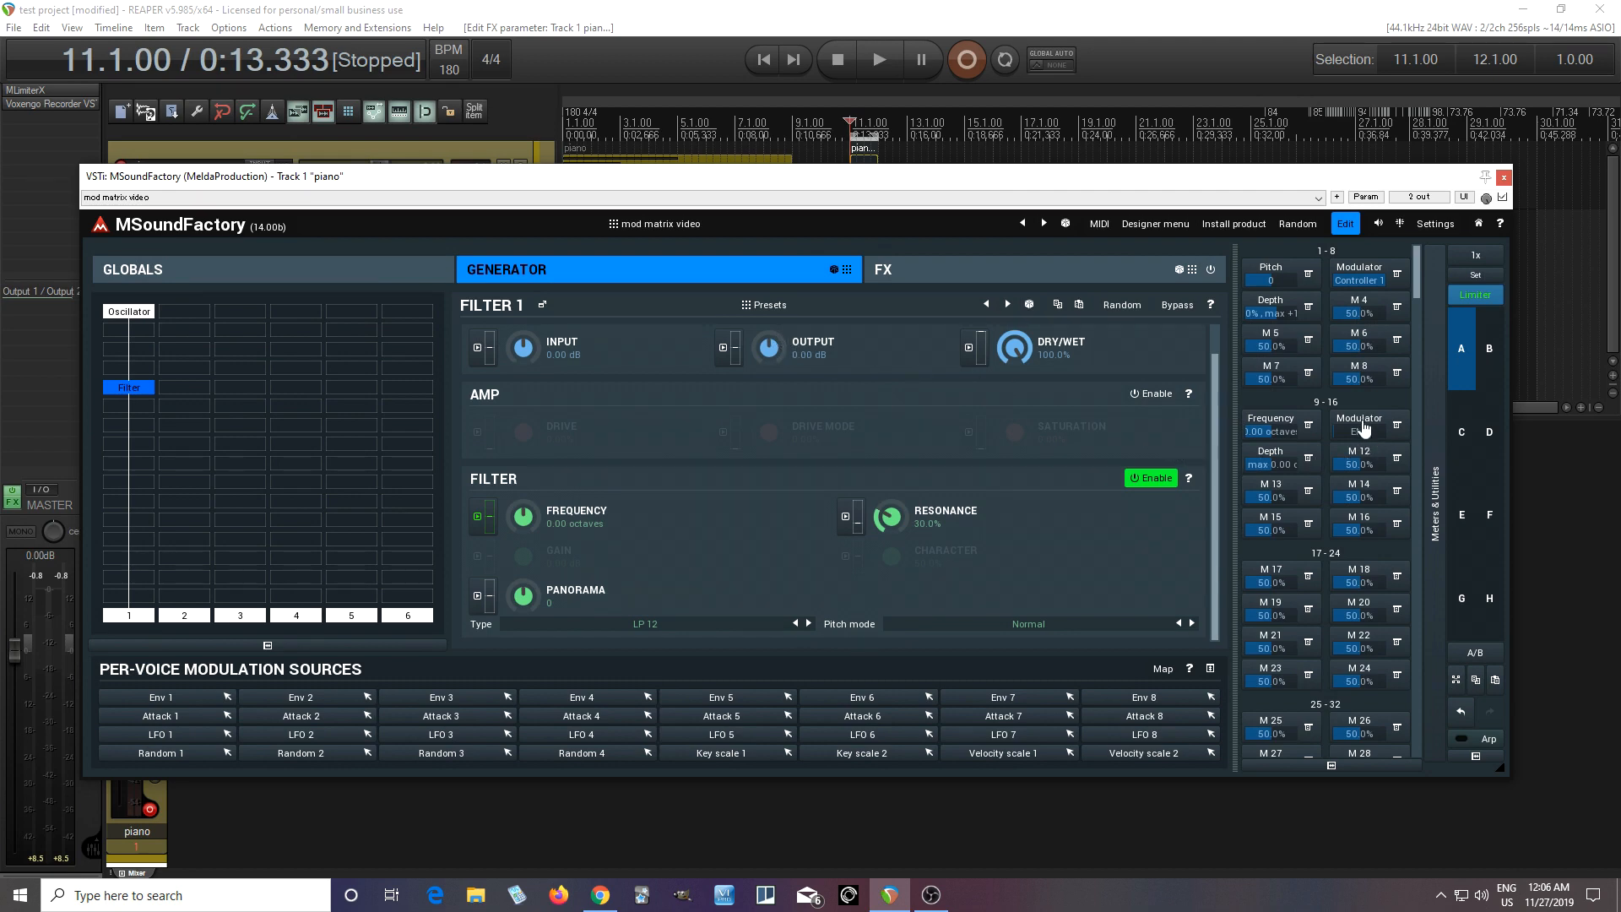
Test the filter's Modulator with the frequency modulation settings open, and turn off value interpolation for all its bank parameters
left_click(478, 516)
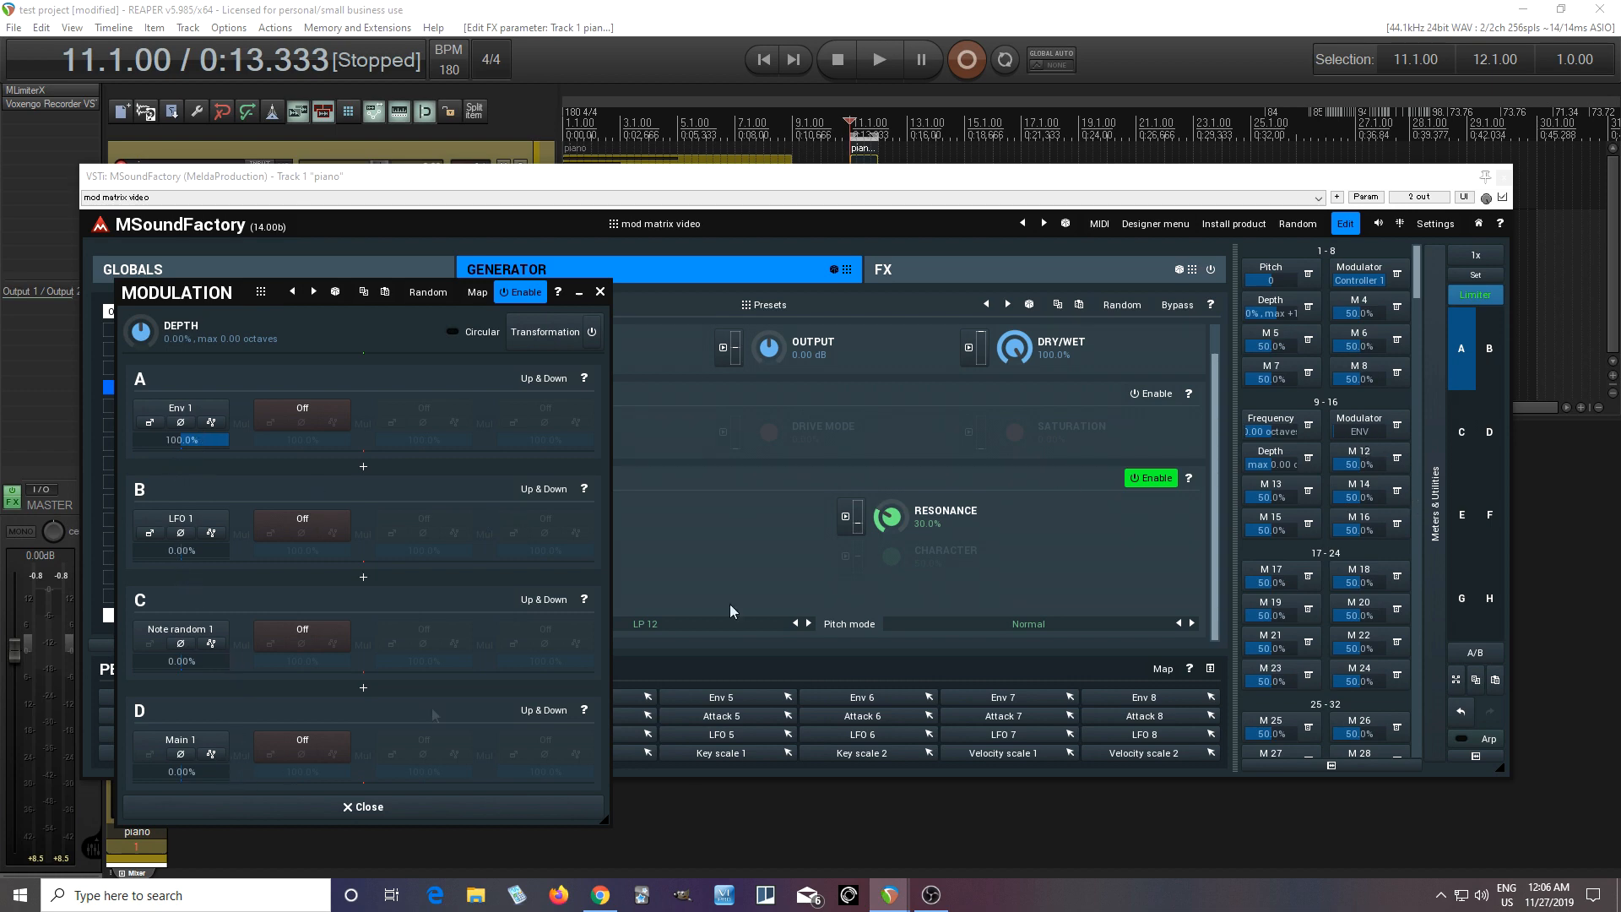
left_click_drag(1356, 434, 1371, 434)
left_click(1359, 420)
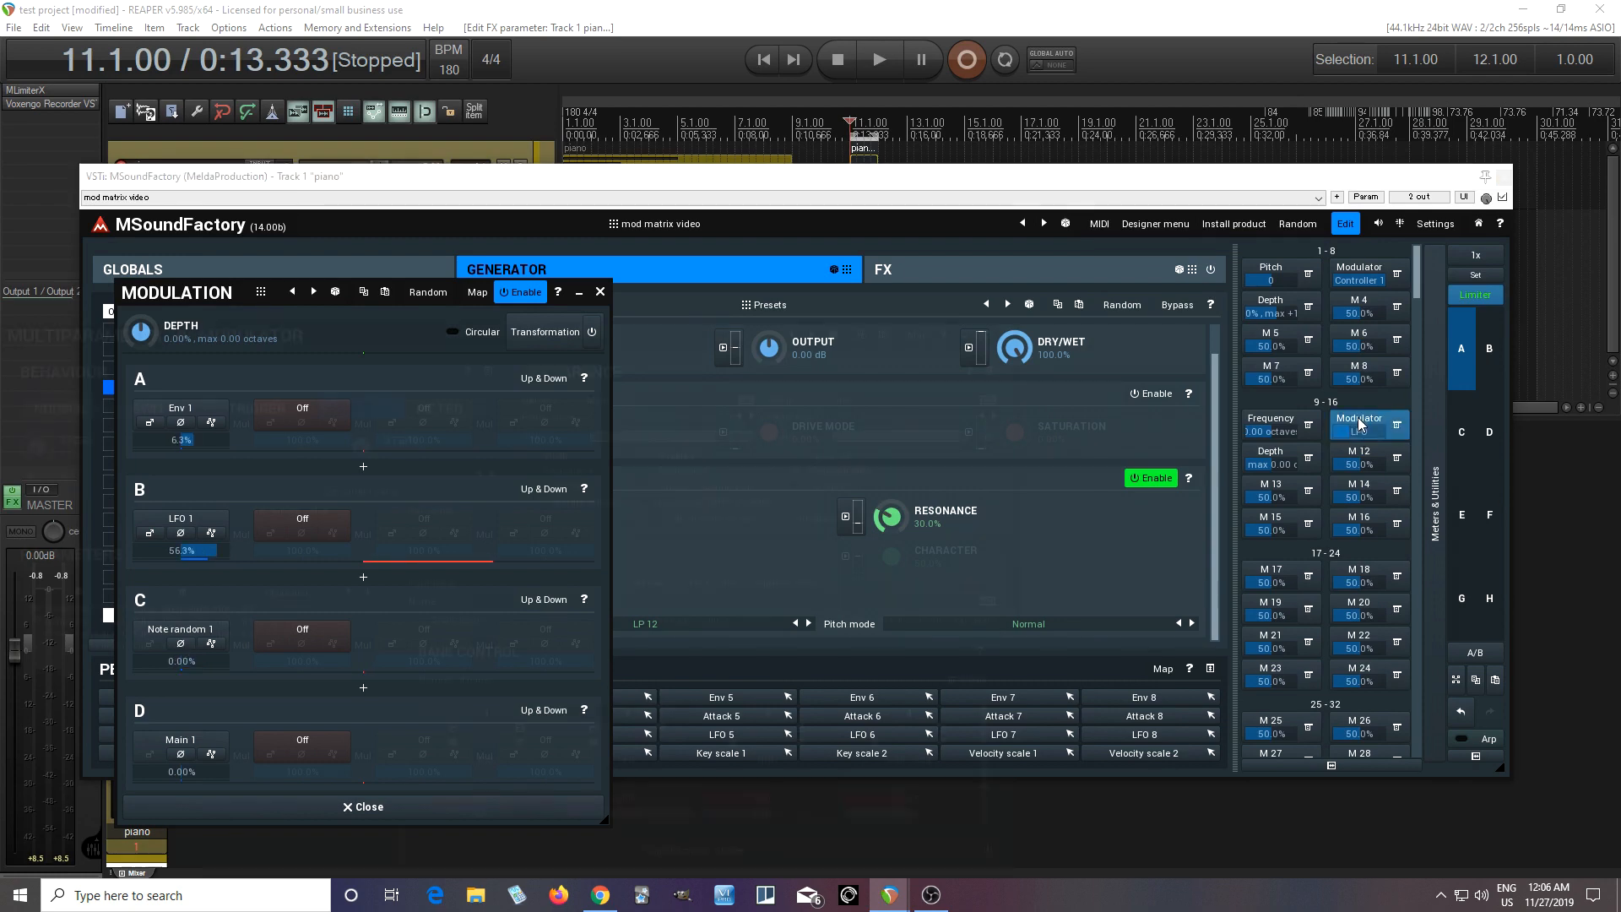
left_click(670, 628)
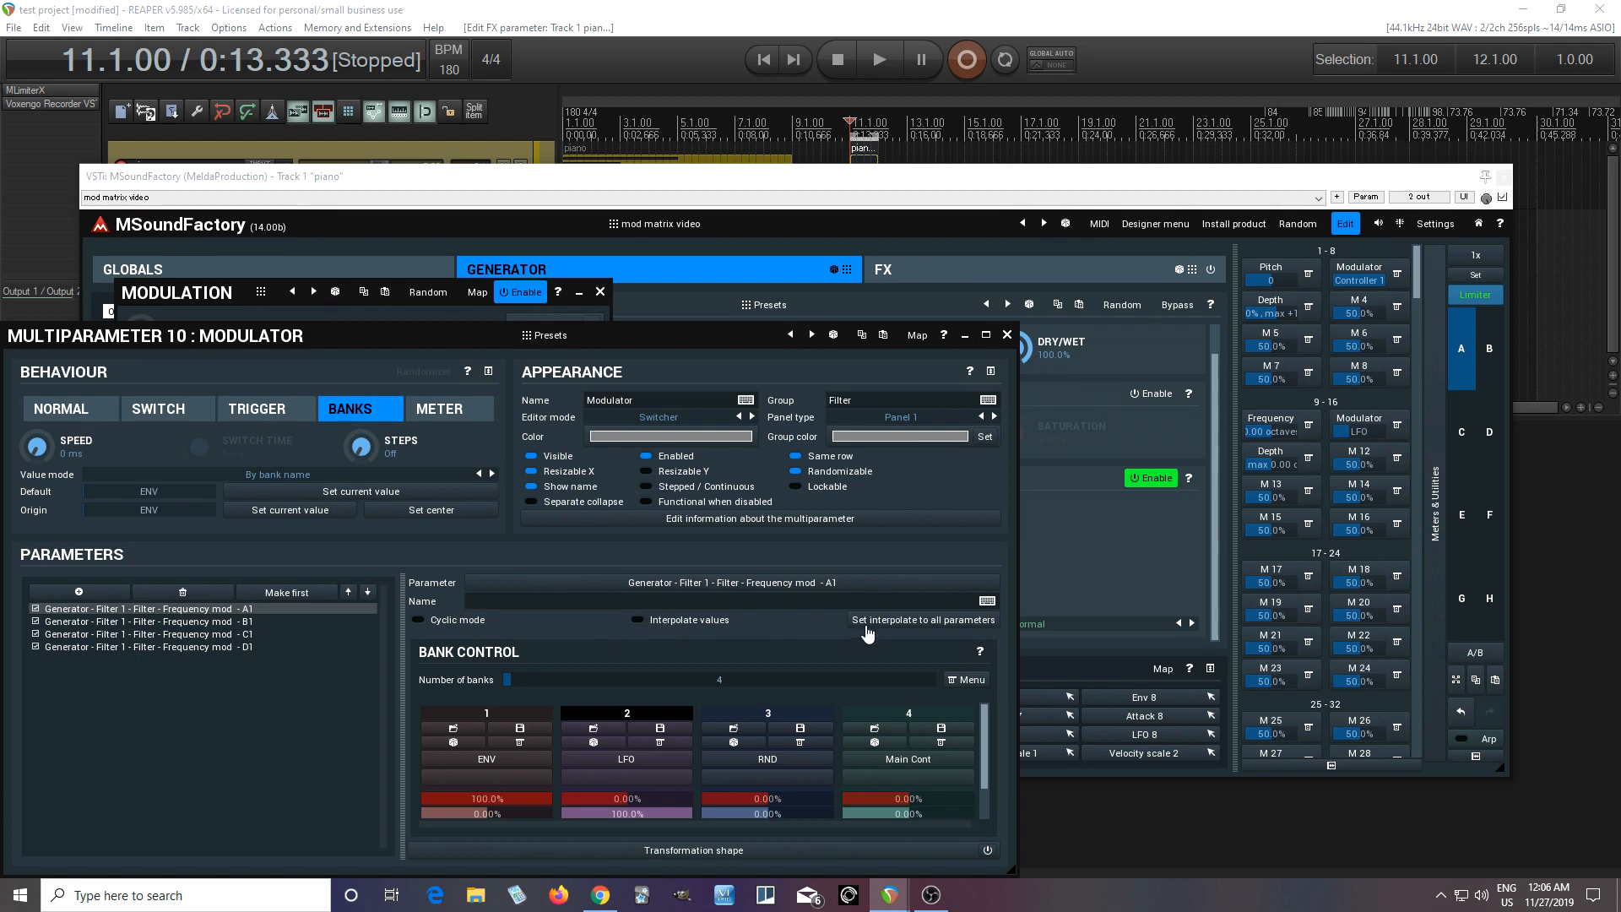
left_click(255, 646)
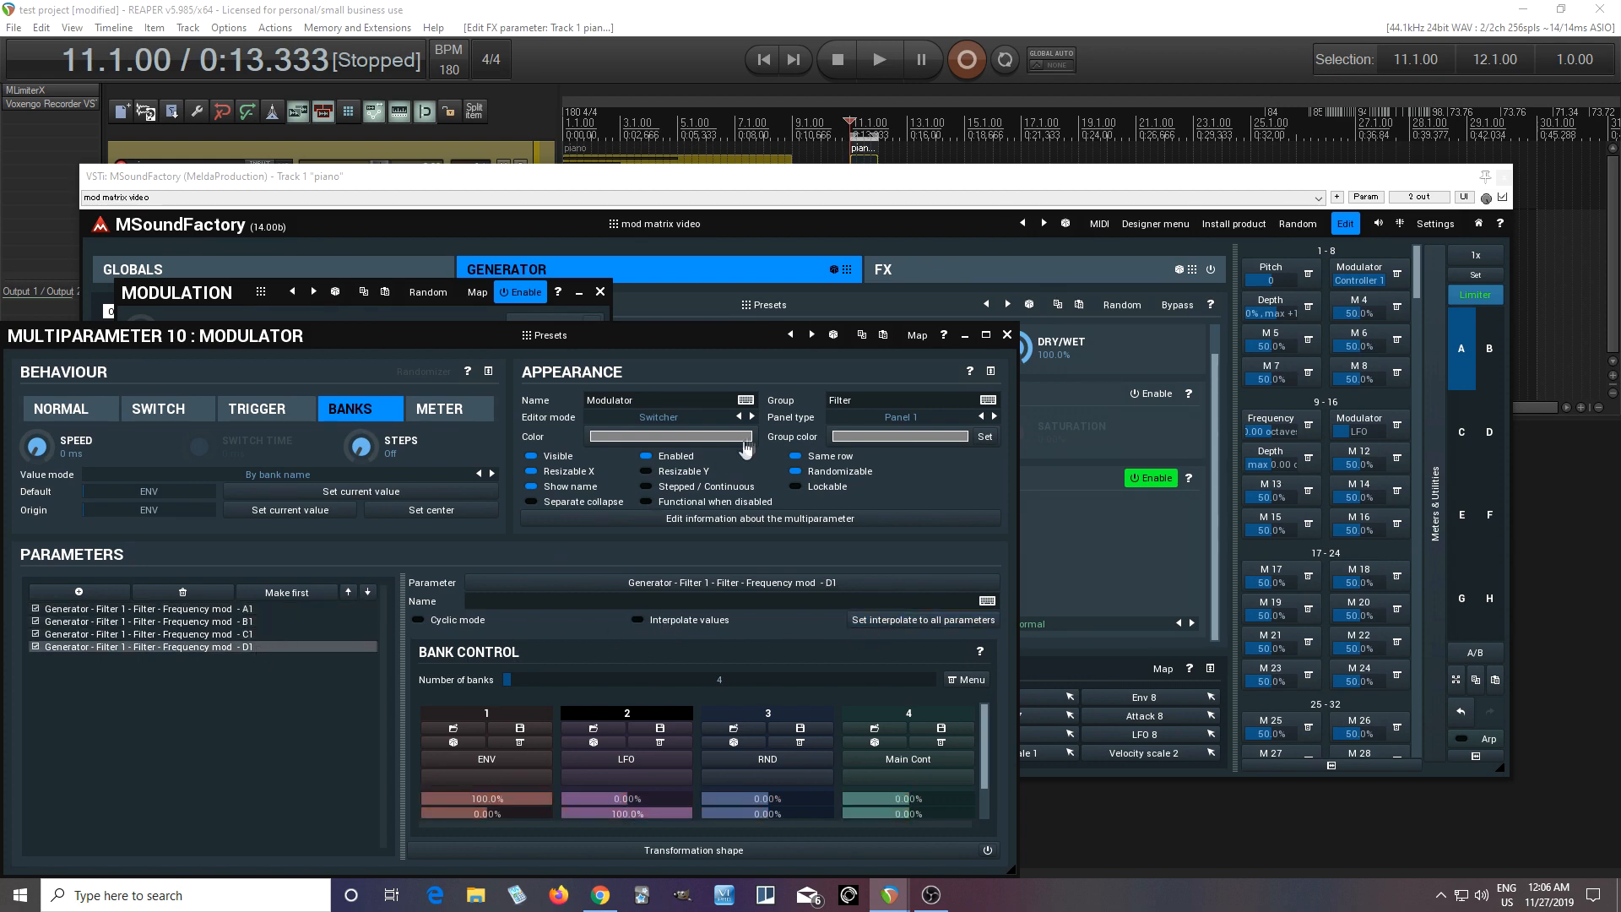
left_click(1007, 335)
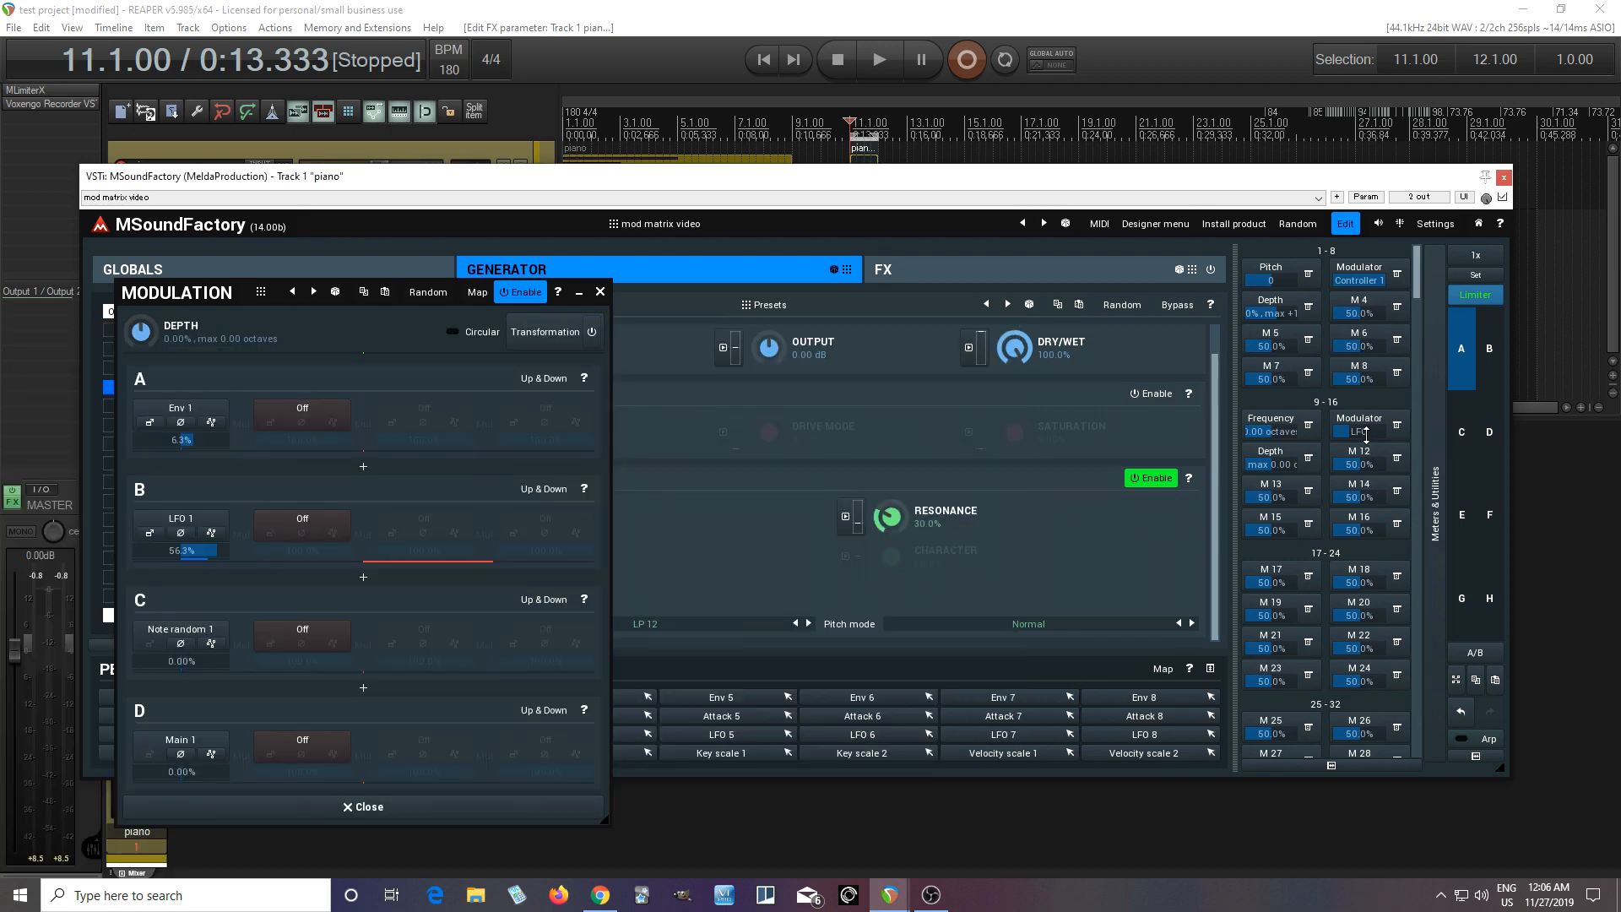
Move the filter's Modulator through RND to Main Cont to check the source amounts, and close the modulation settings
left_click_drag(1349, 432, 1349, 432)
left_click_drag(1349, 429, 1359, 429)
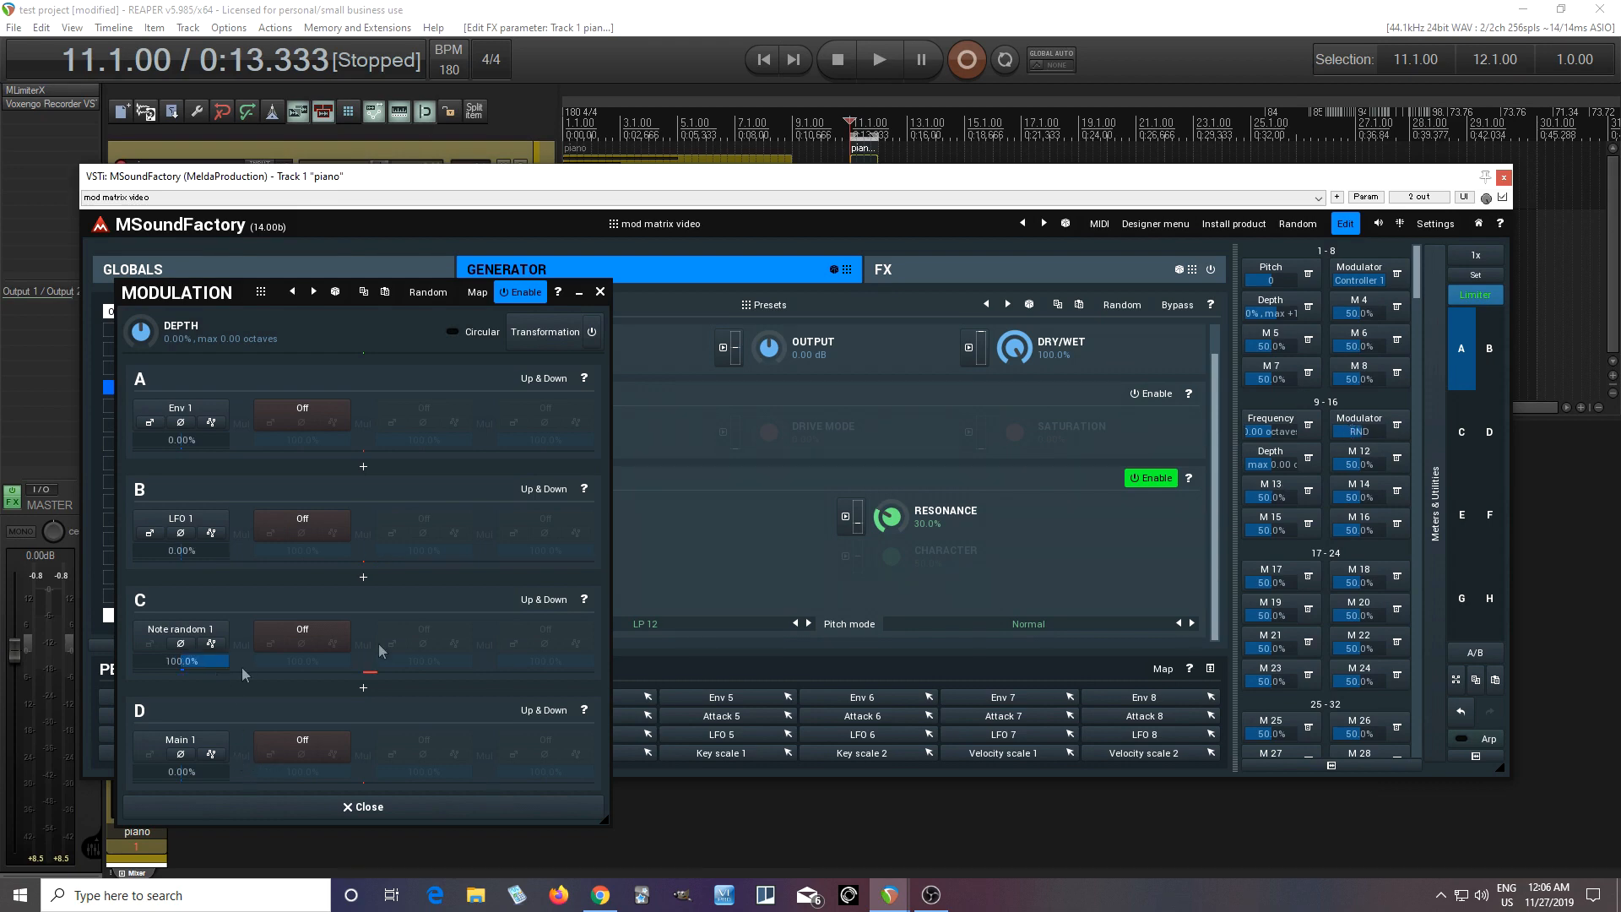
left_click_drag(1369, 429, 1381, 429)
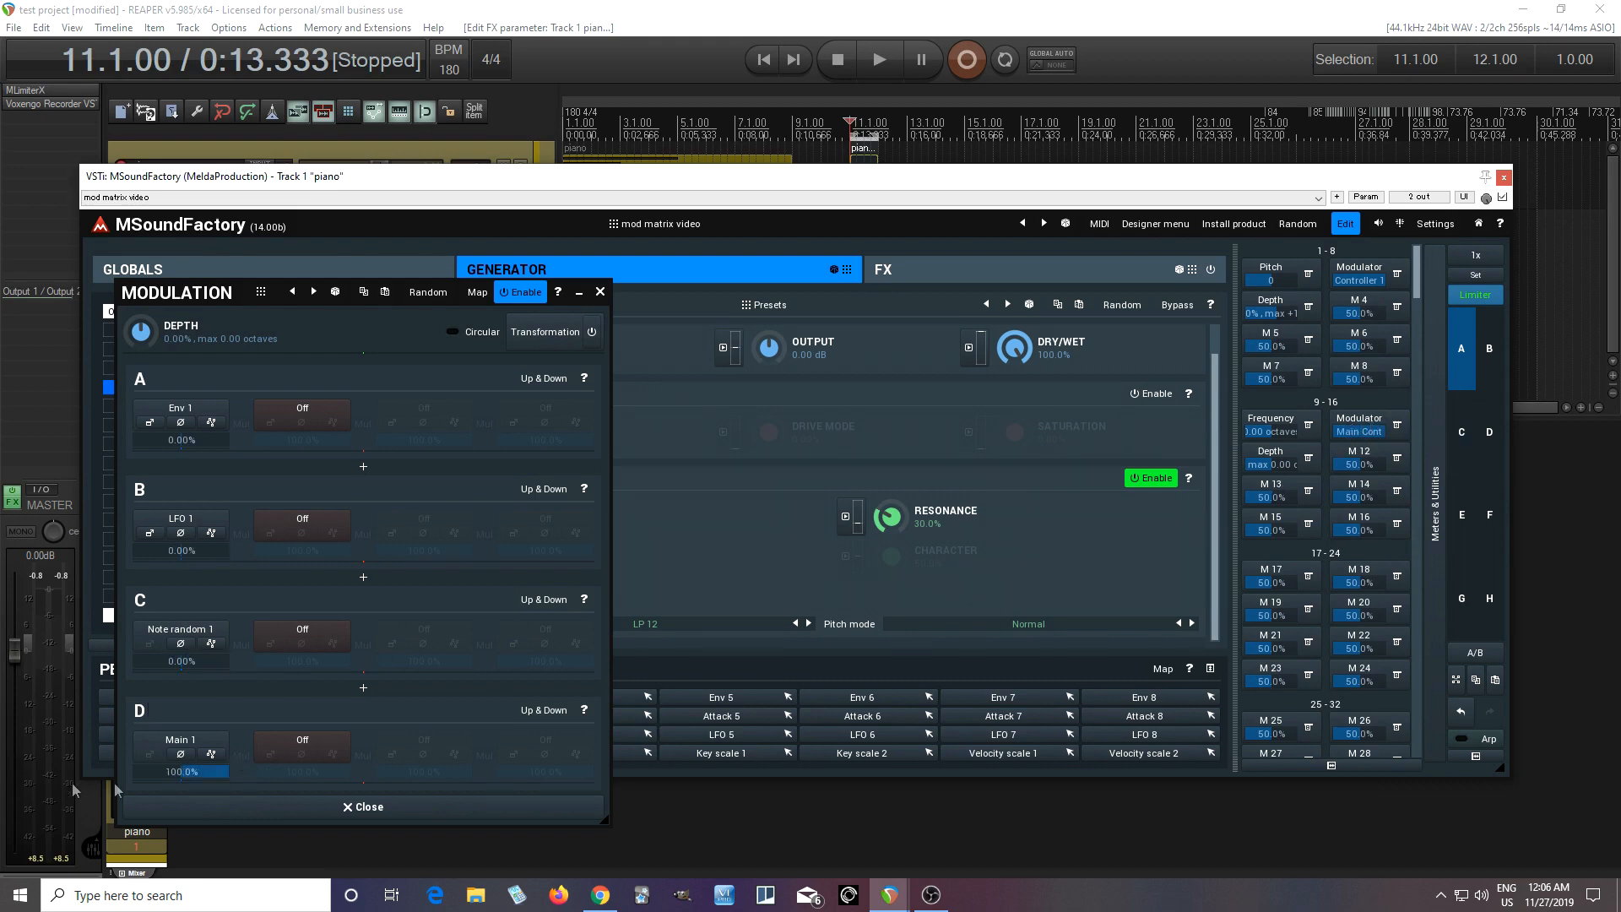
left_click(395, 811)
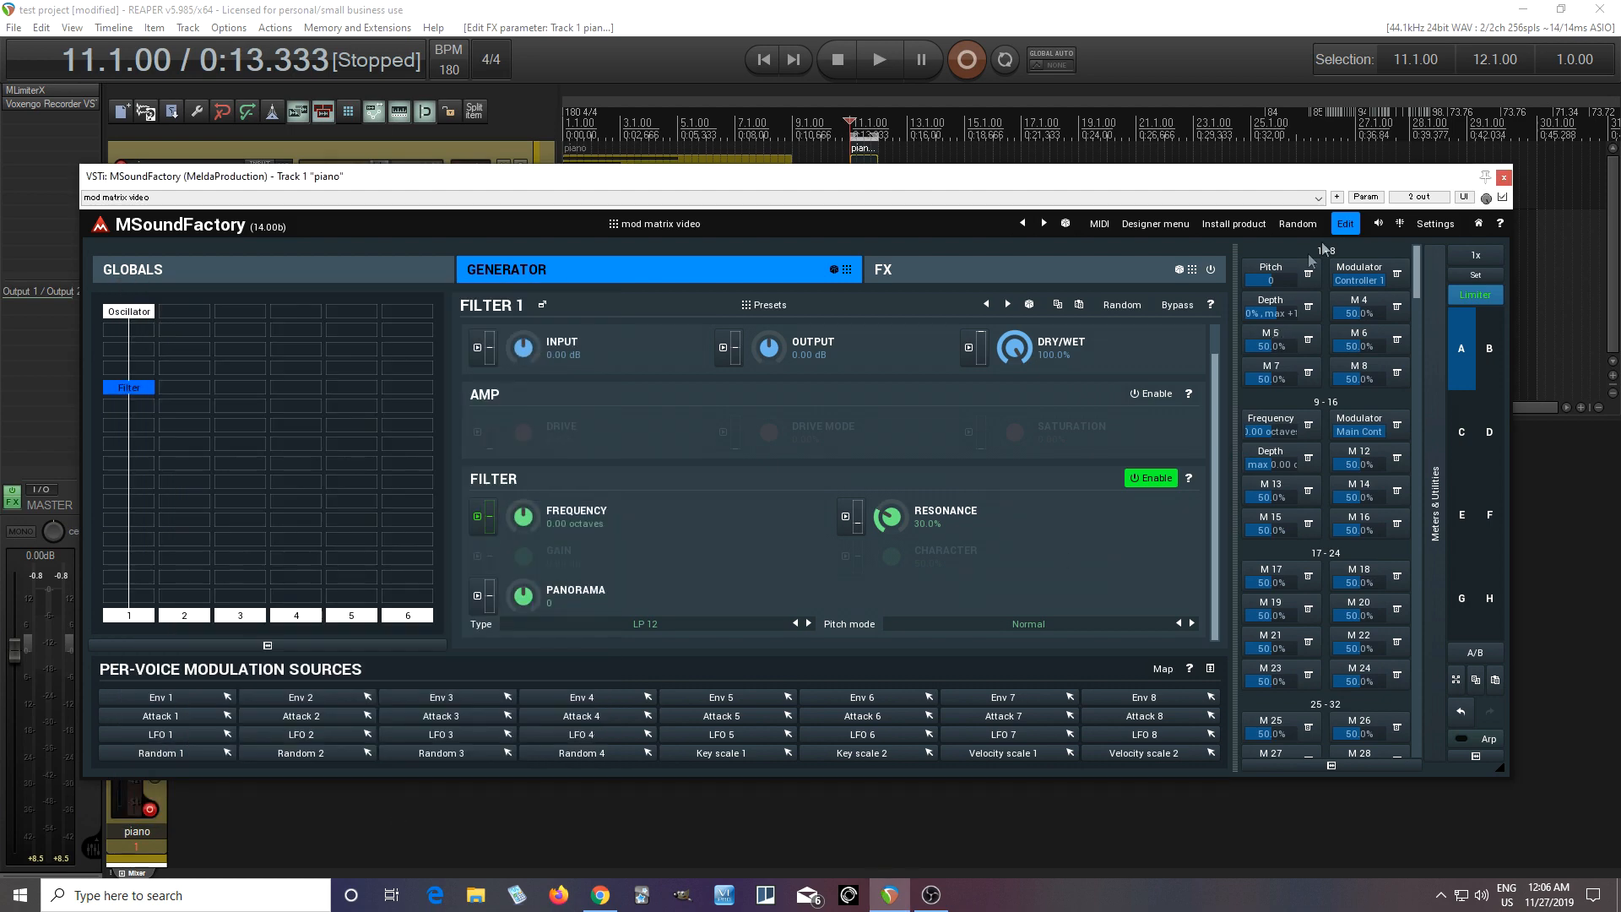
Outside edit mode, reset the OSC Depth to 0% and raise the filter Depth to 30.40% with Main Cont as its Modulator
left_click(1345, 227)
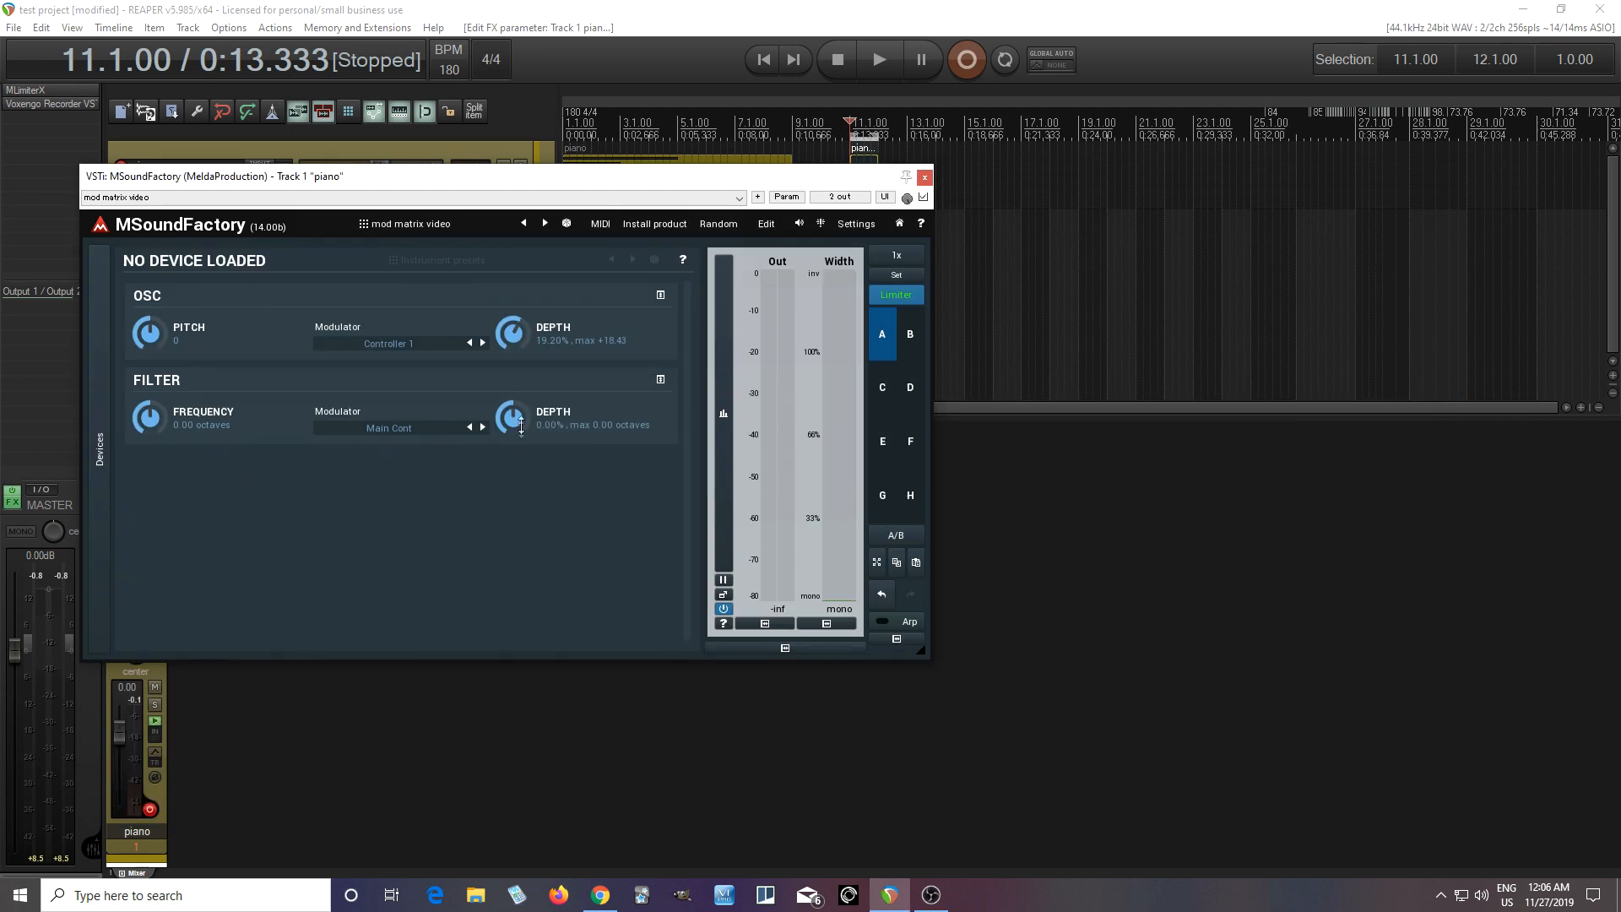
double_click(508, 332)
left_click_drag(519, 423, 519, 388)
left_click(438, 429)
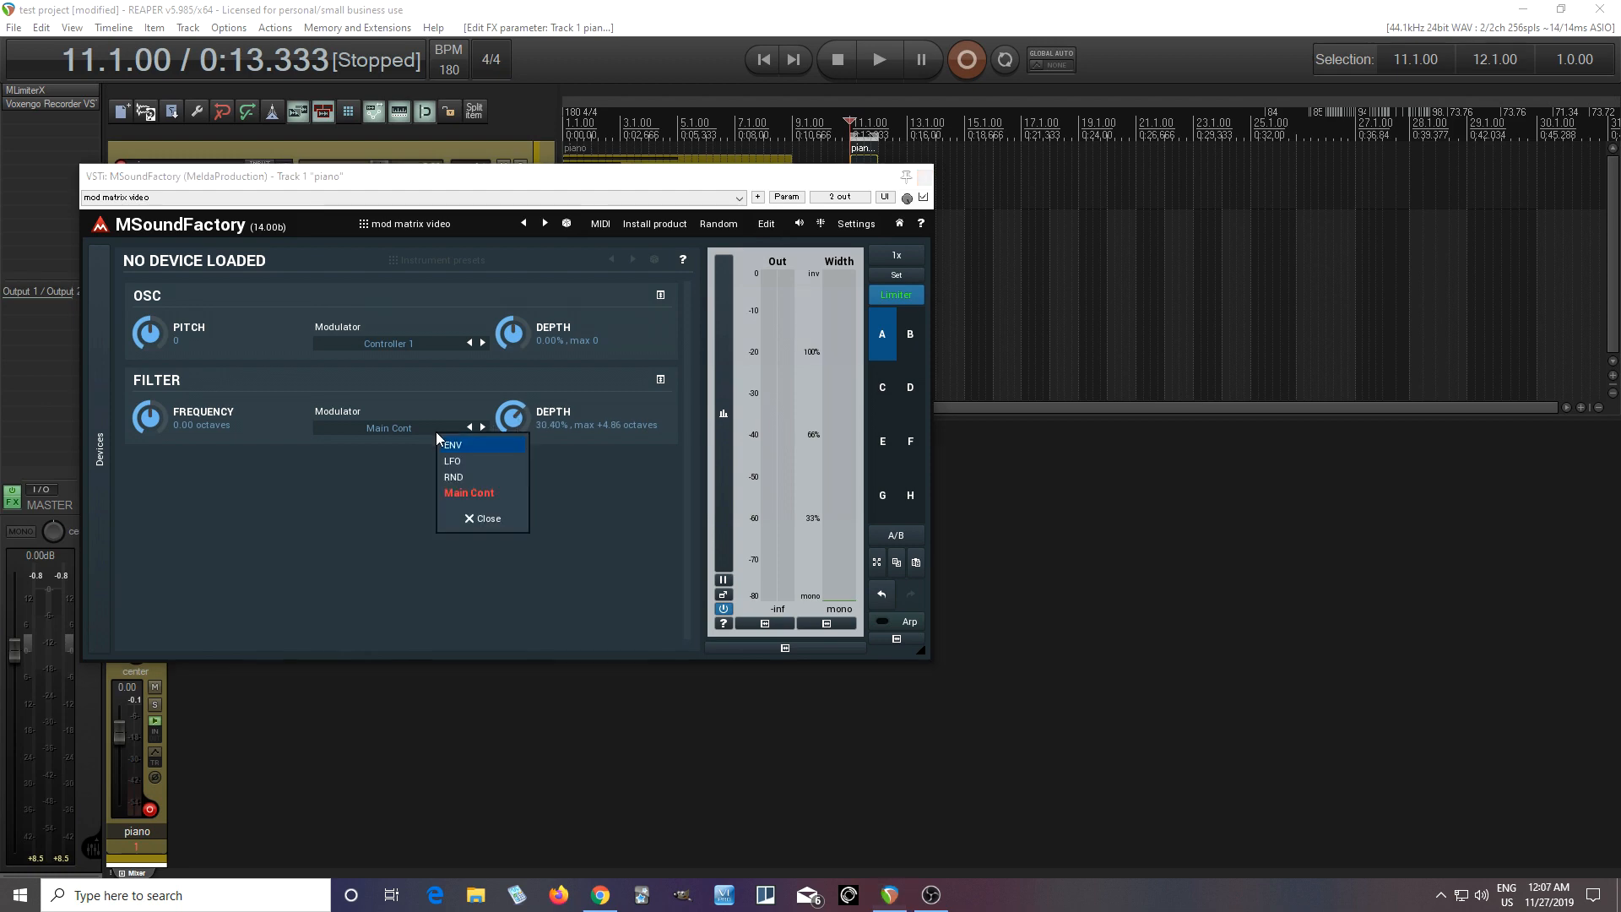
left_click(469, 495)
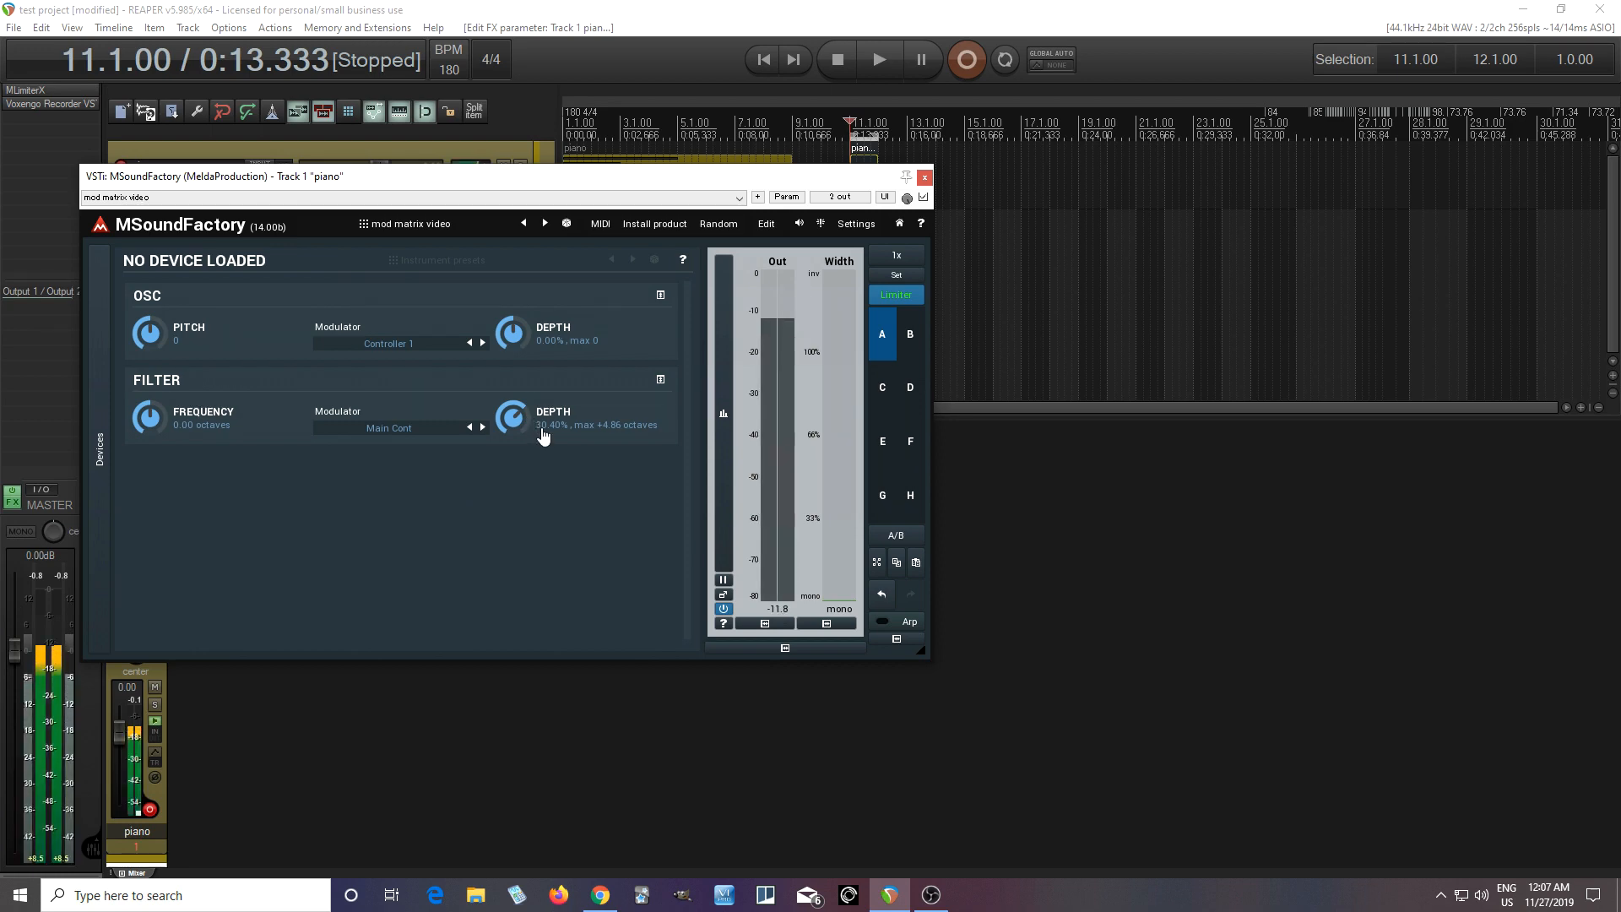
Try ENV, LFO and RND as the filter's Modulator, and set it back to LFO
left_click(435, 428)
left_click(454, 445)
left_click(442, 432)
left_click(455, 463)
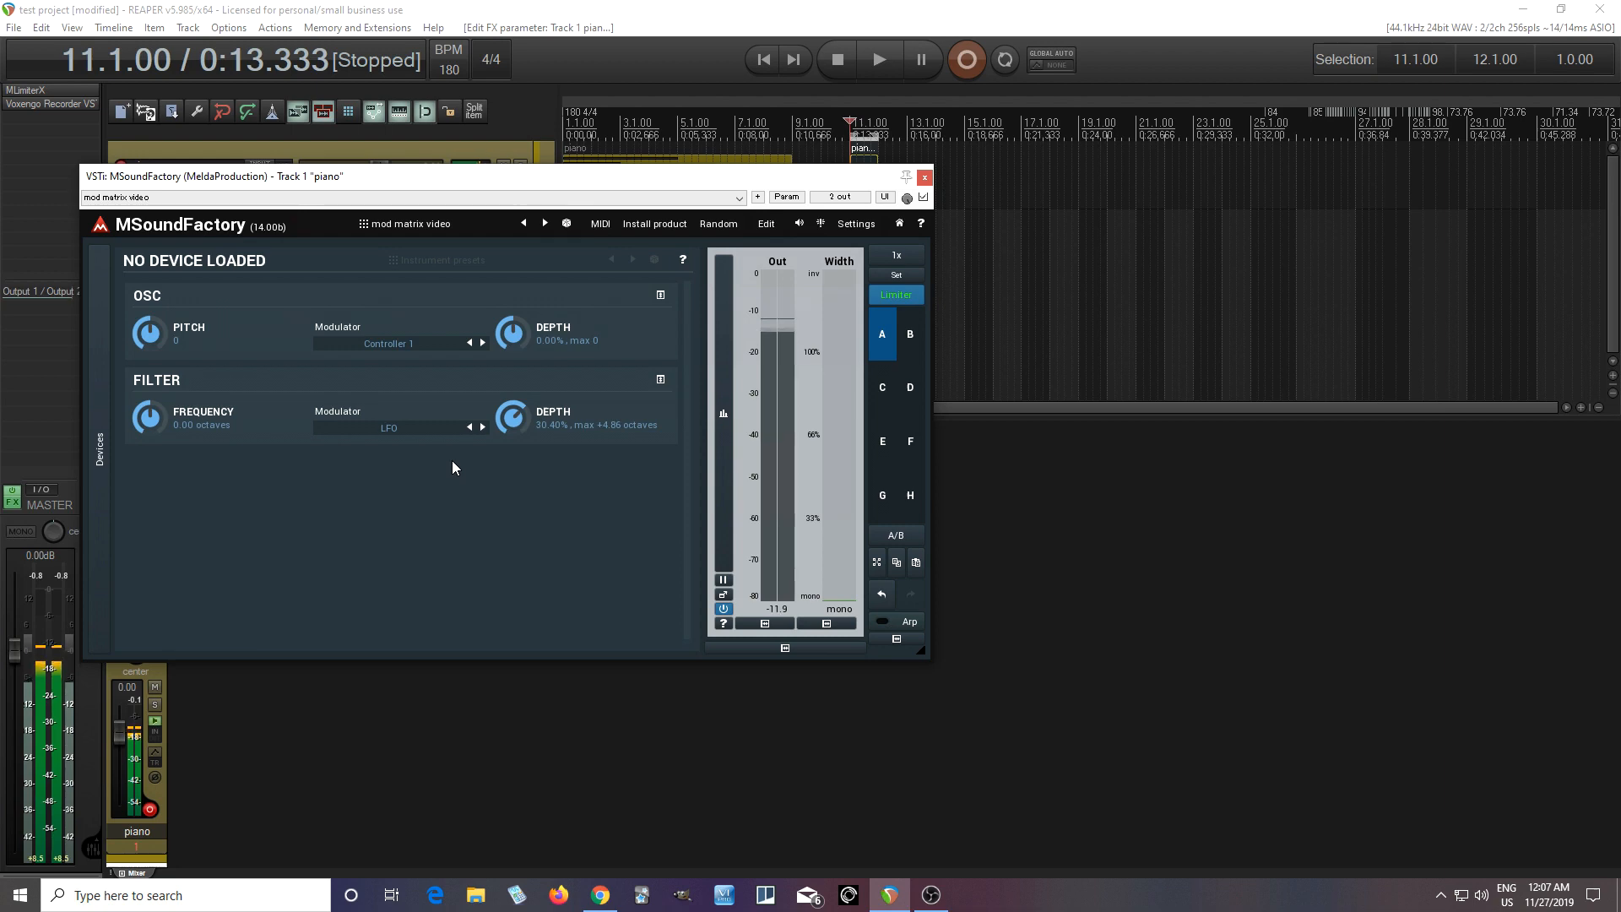
left_click(435, 430)
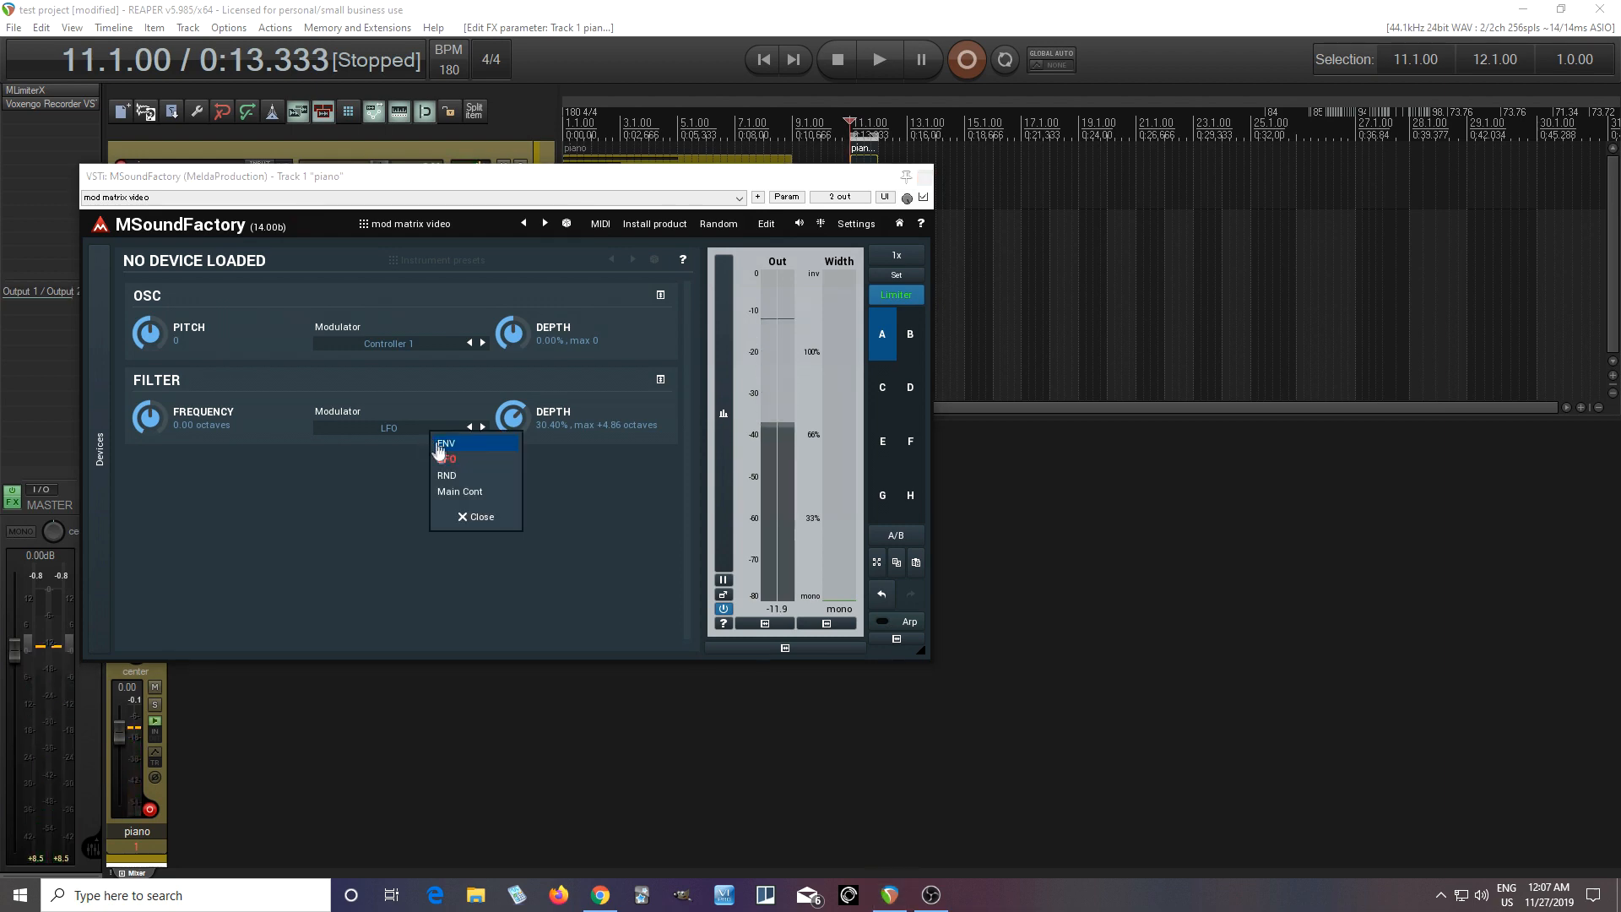
left_click(447, 476)
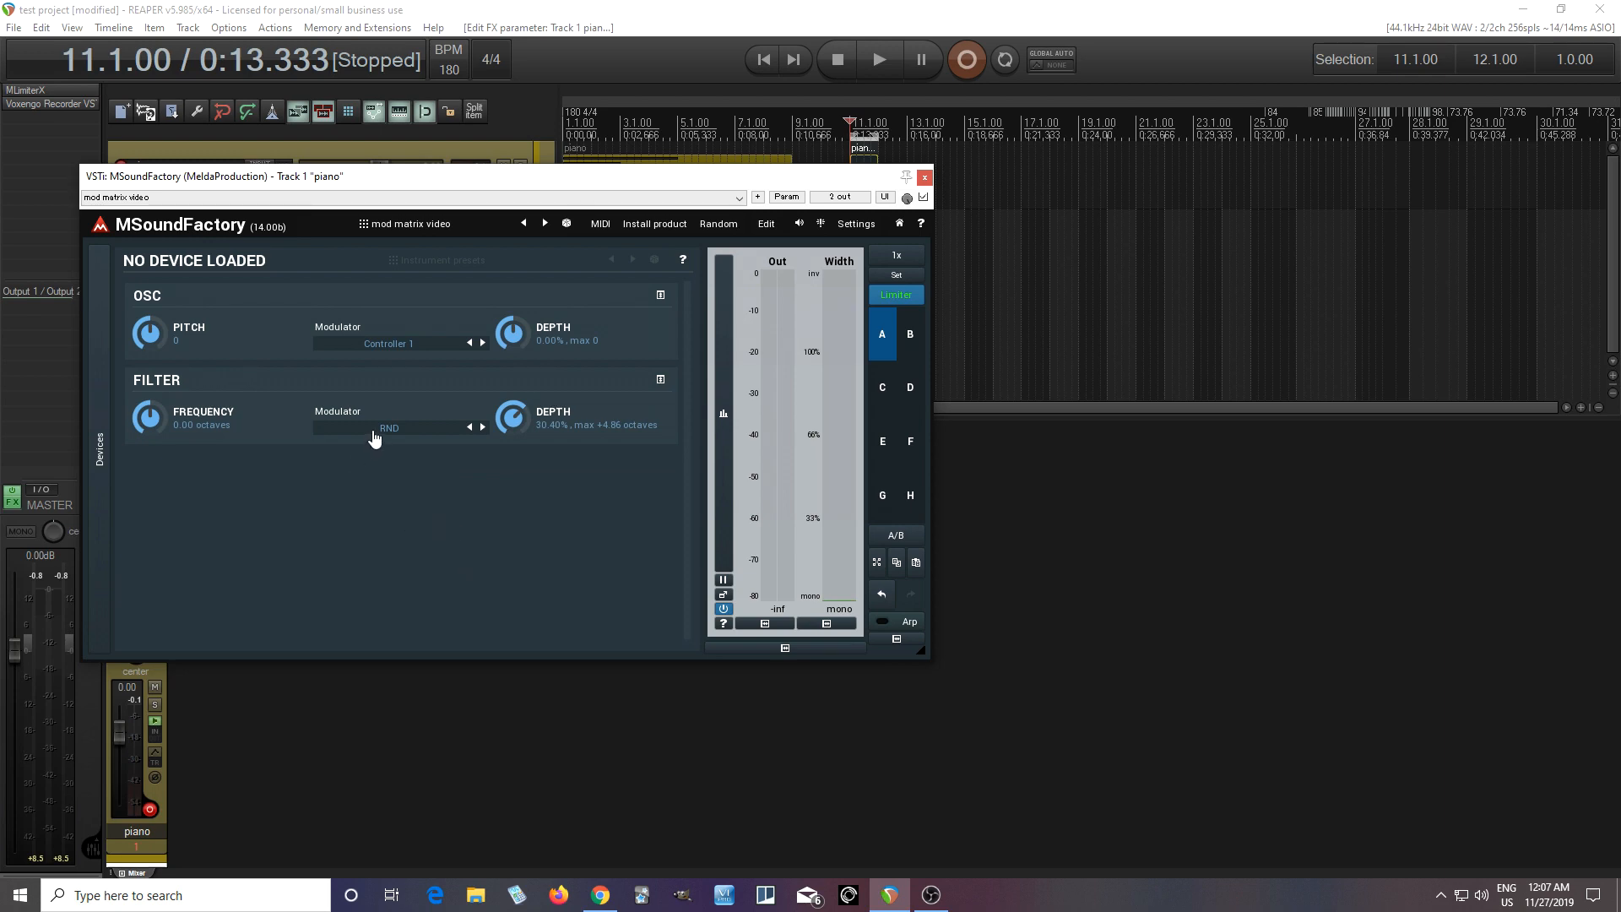
left_click(373, 431)
left_click(395, 466)
In edit mode, assign LFO 1's Rate to multiparameter M 12 with Quick learn, and close the LFO settings
left_click(766, 223)
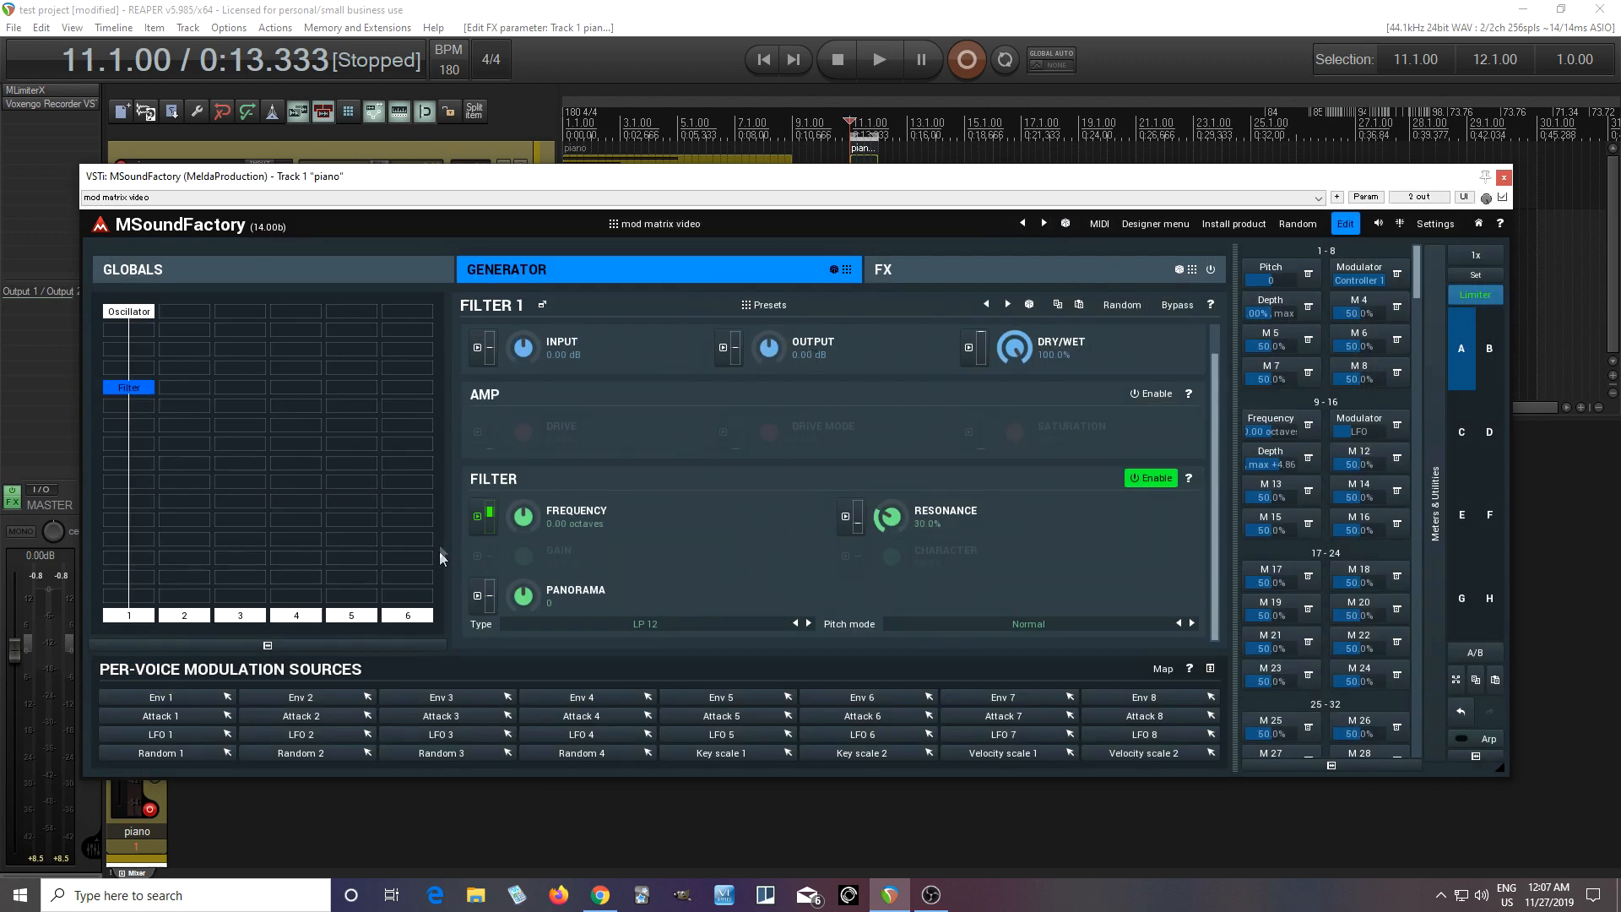
left_click(178, 733)
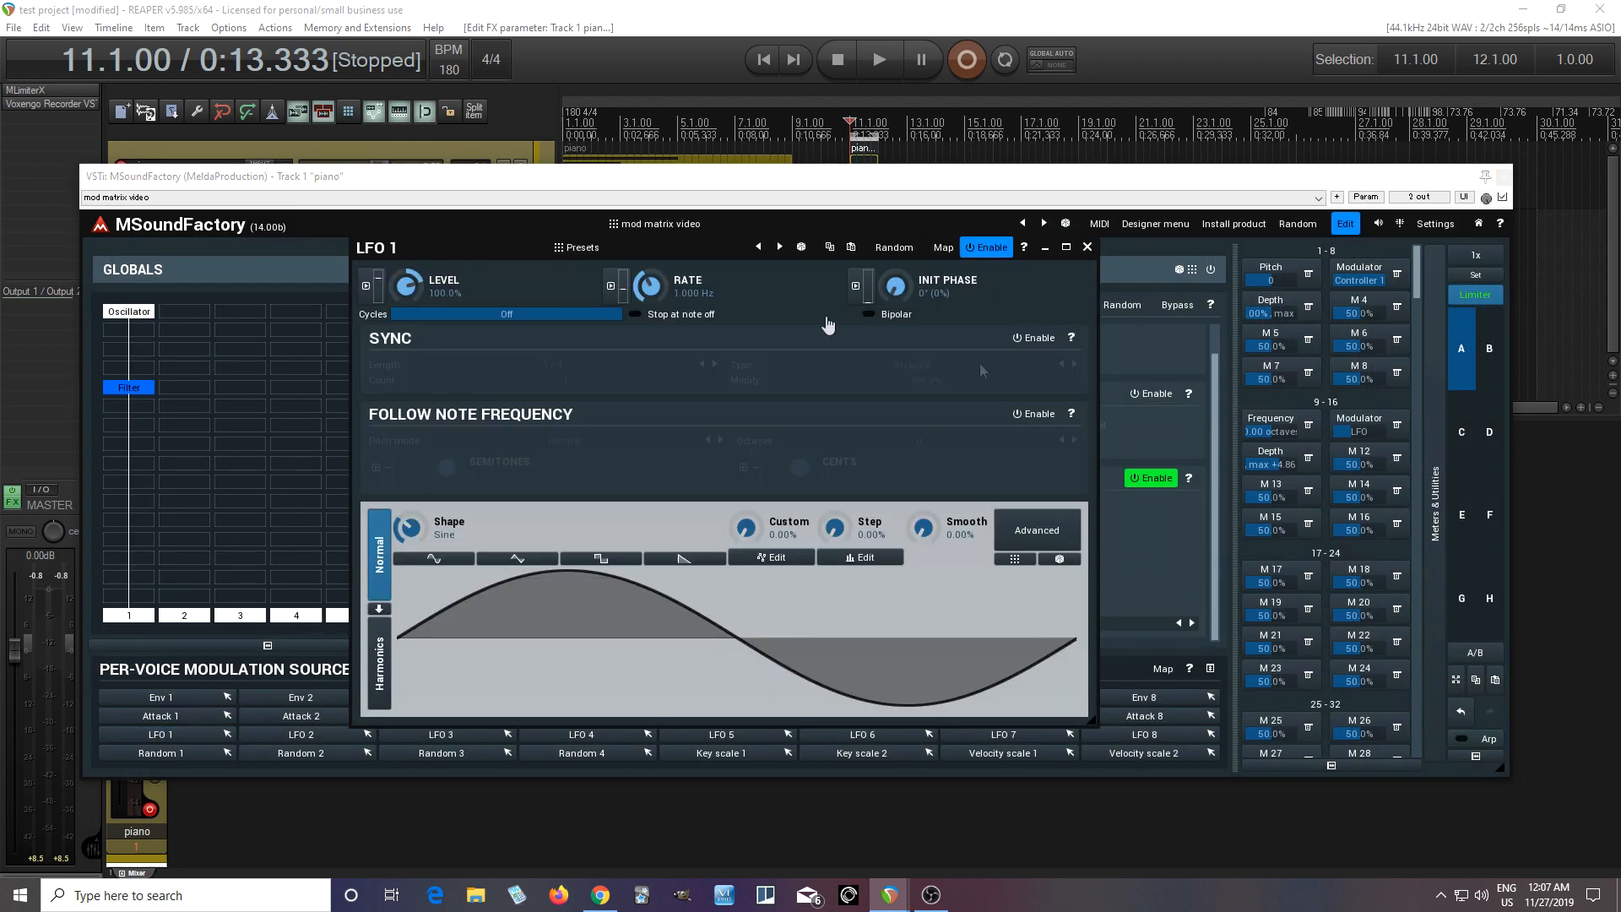
right_click(1393, 469)
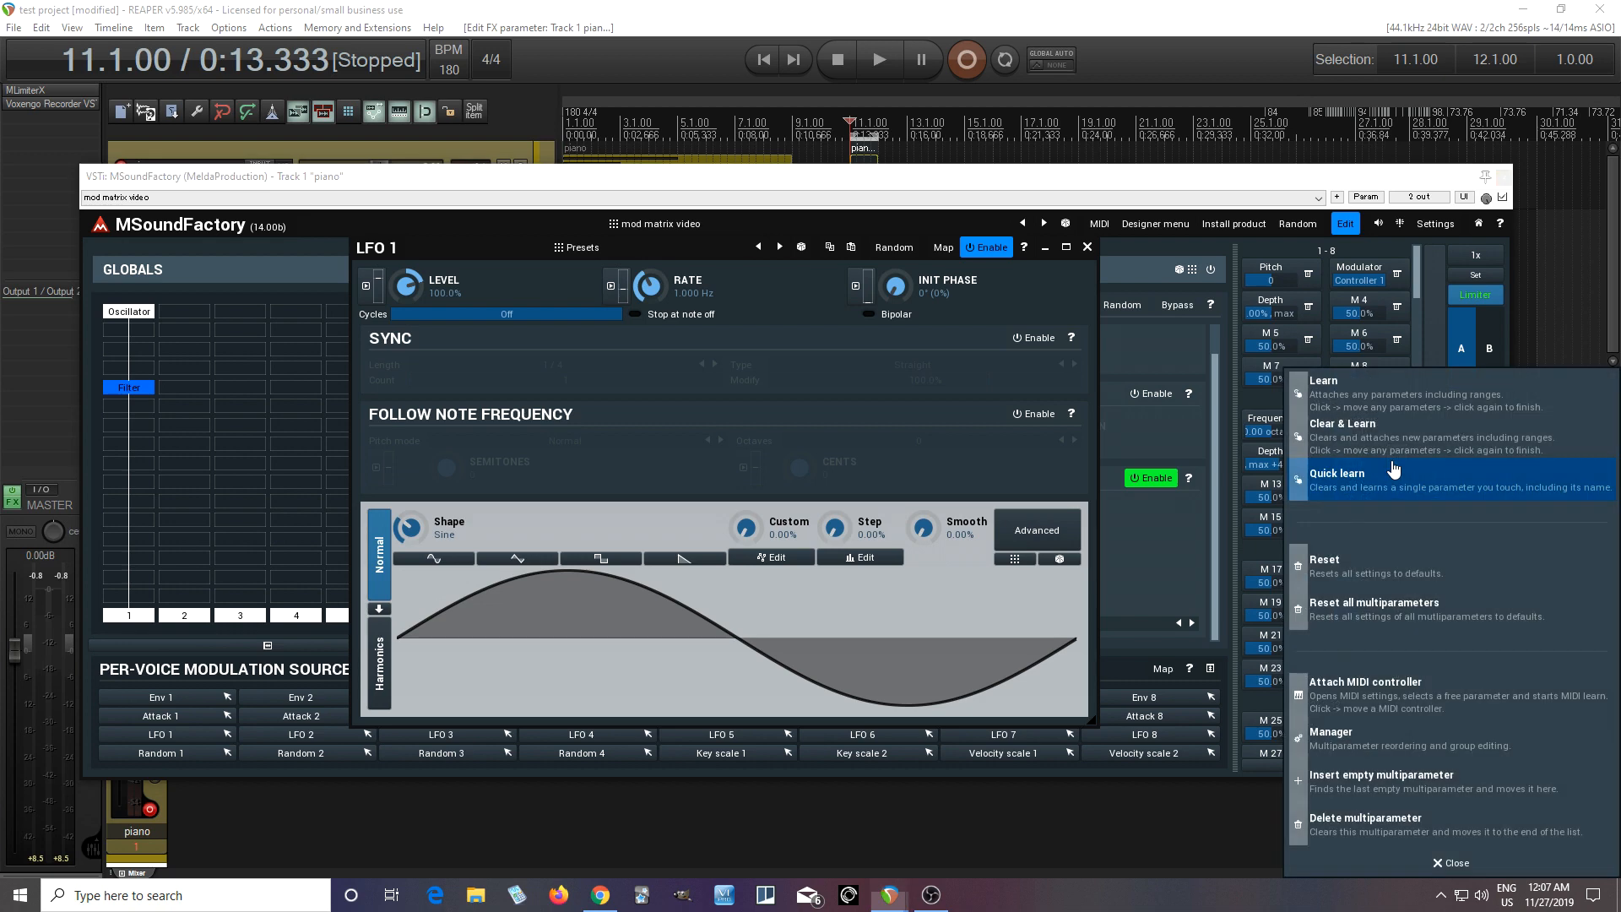
left_click(1355, 492)
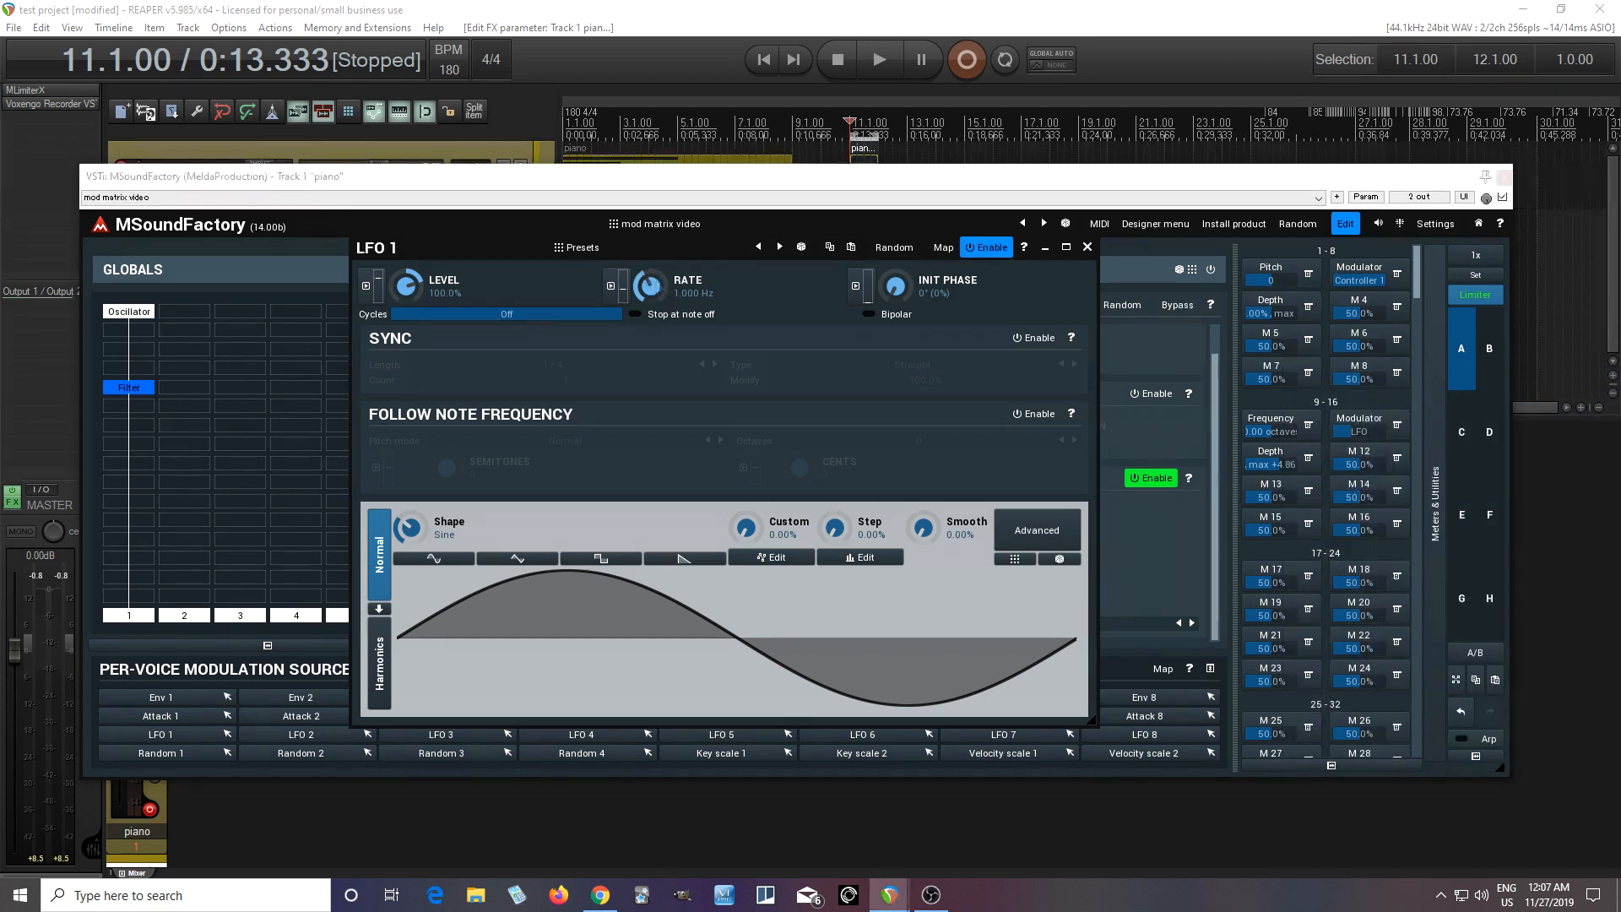
left_click(653, 278)
left_click(1088, 247)
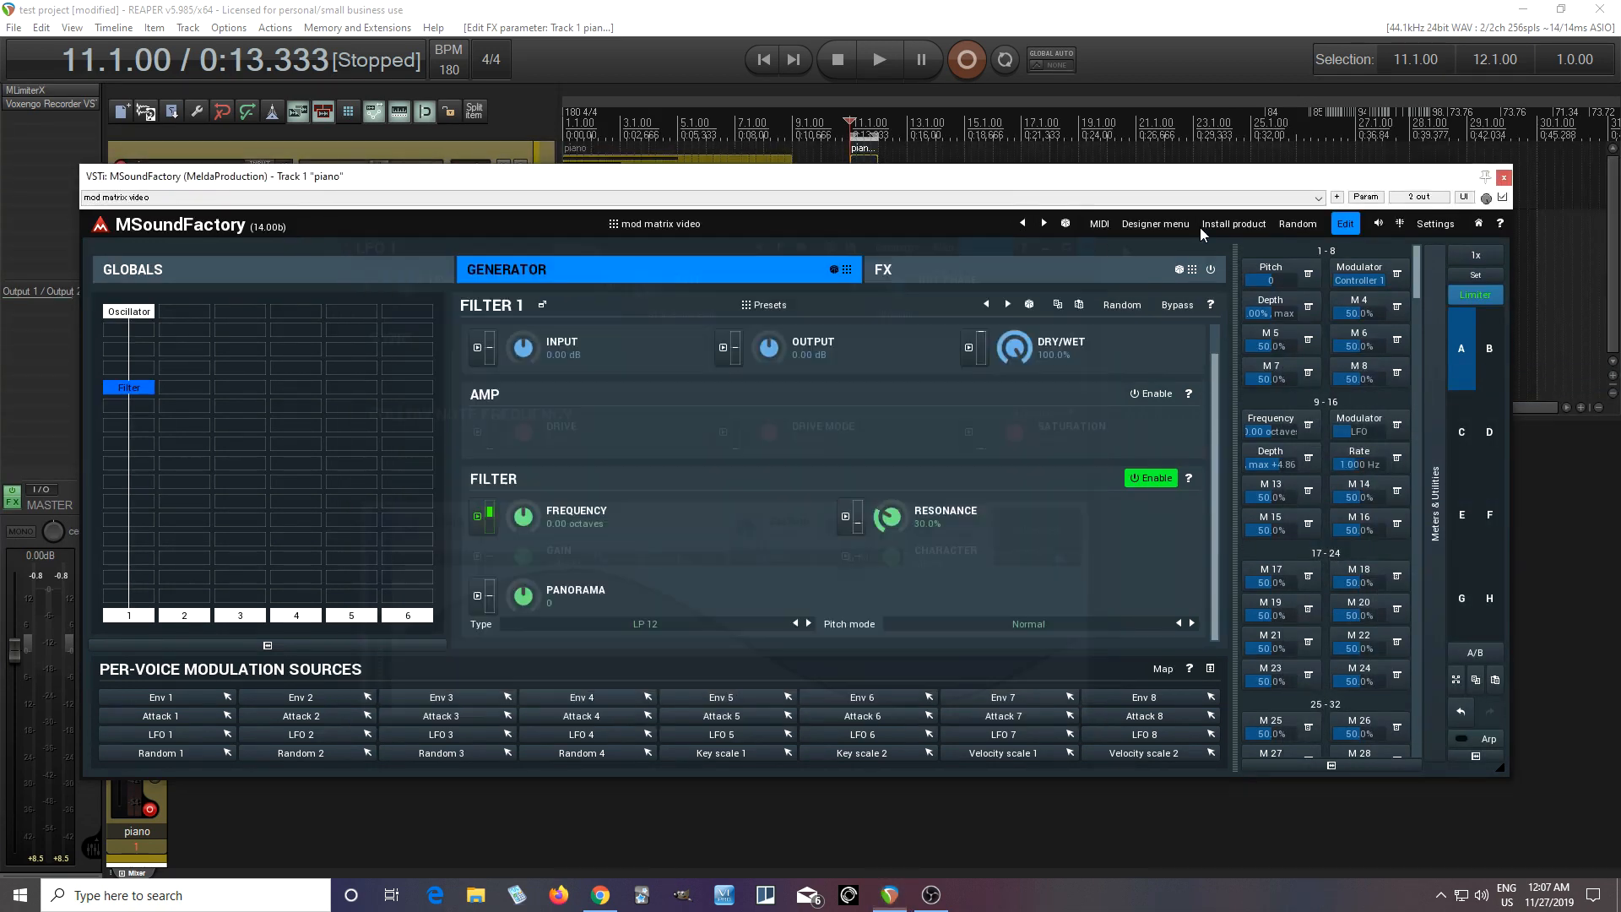
Leave edit mode and vary the LFO 1 Rate to test its effect on the filter modulation
left_click(1344, 224)
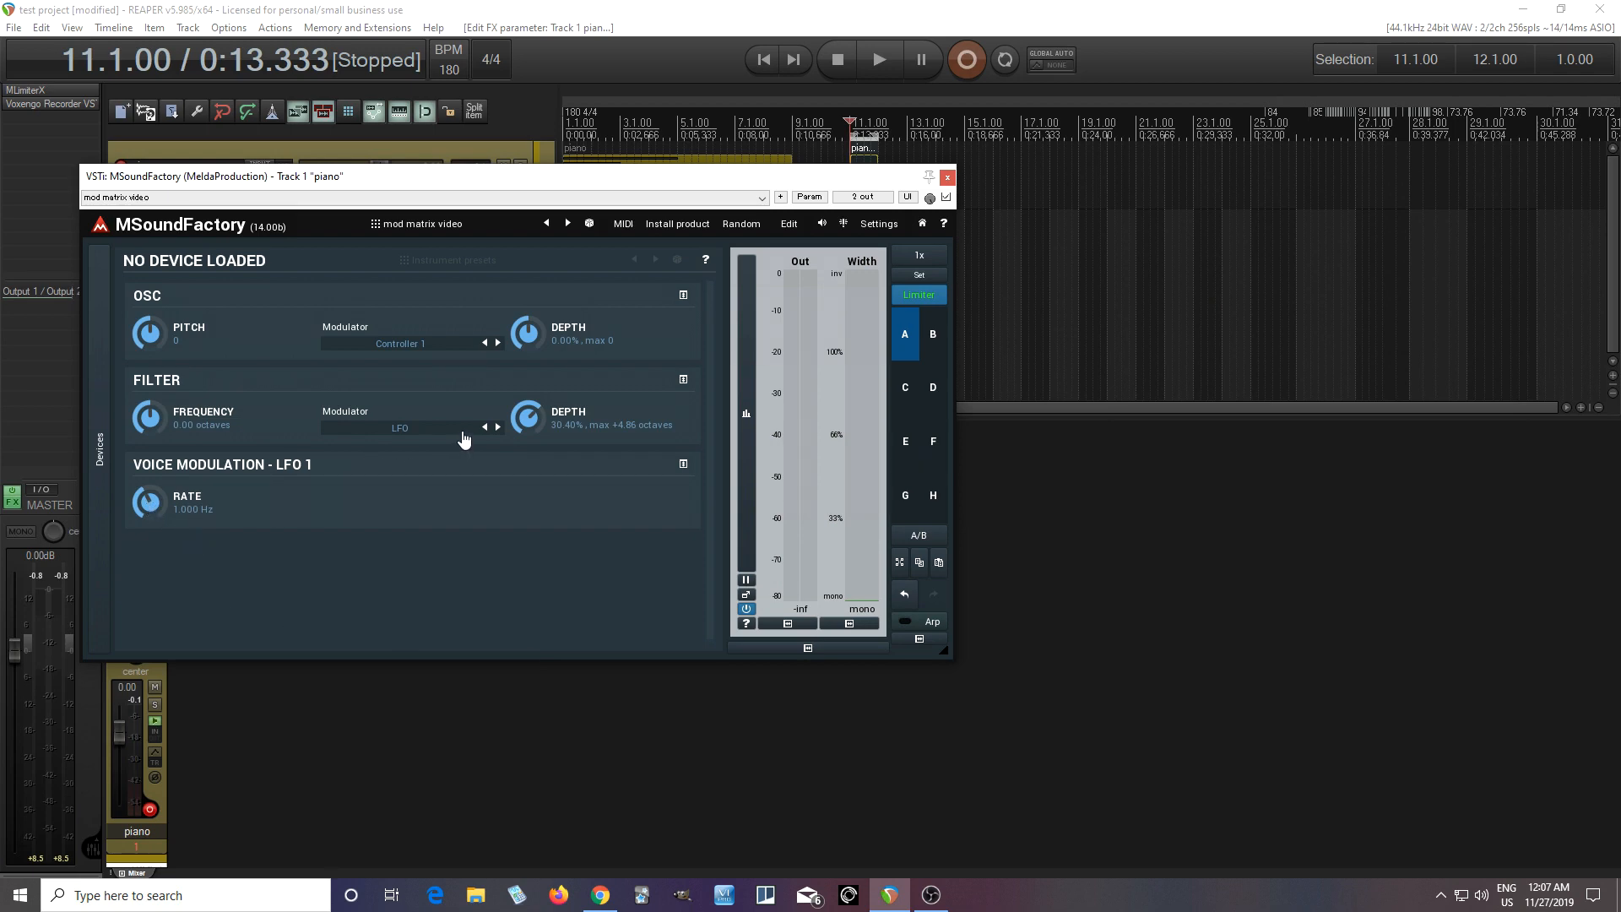
left_click_drag(148, 501, 148, 418)
double_click(142, 504)
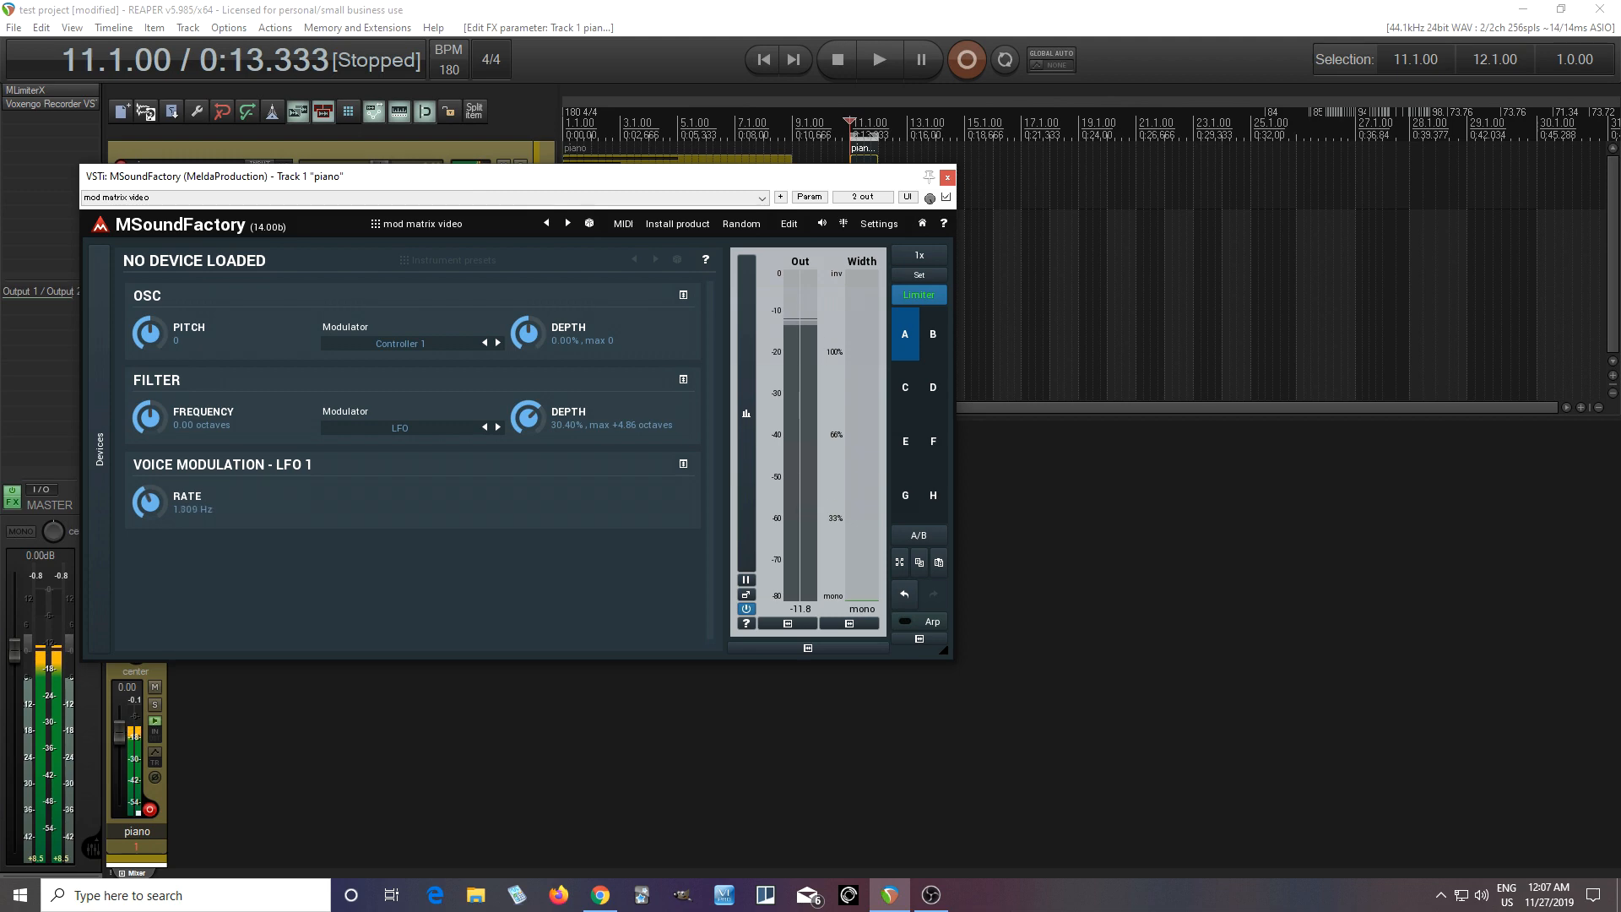